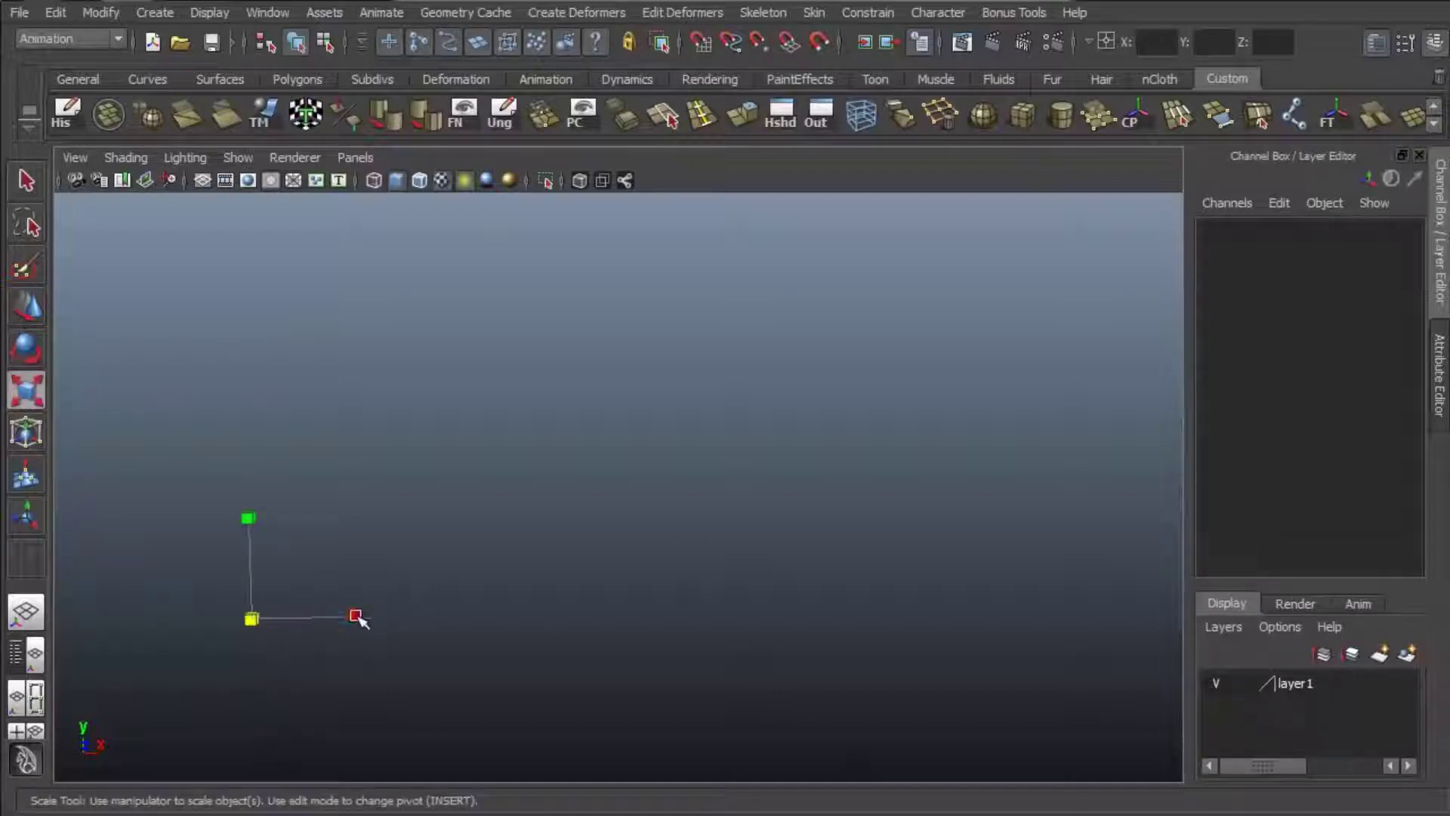
# - Scale the 3D "Toolbelt" text out along the X axis and rotate the "Maya" text into place above it
pyautogui.moveTo(356, 615); pyautogui.dragTo(990, 589)
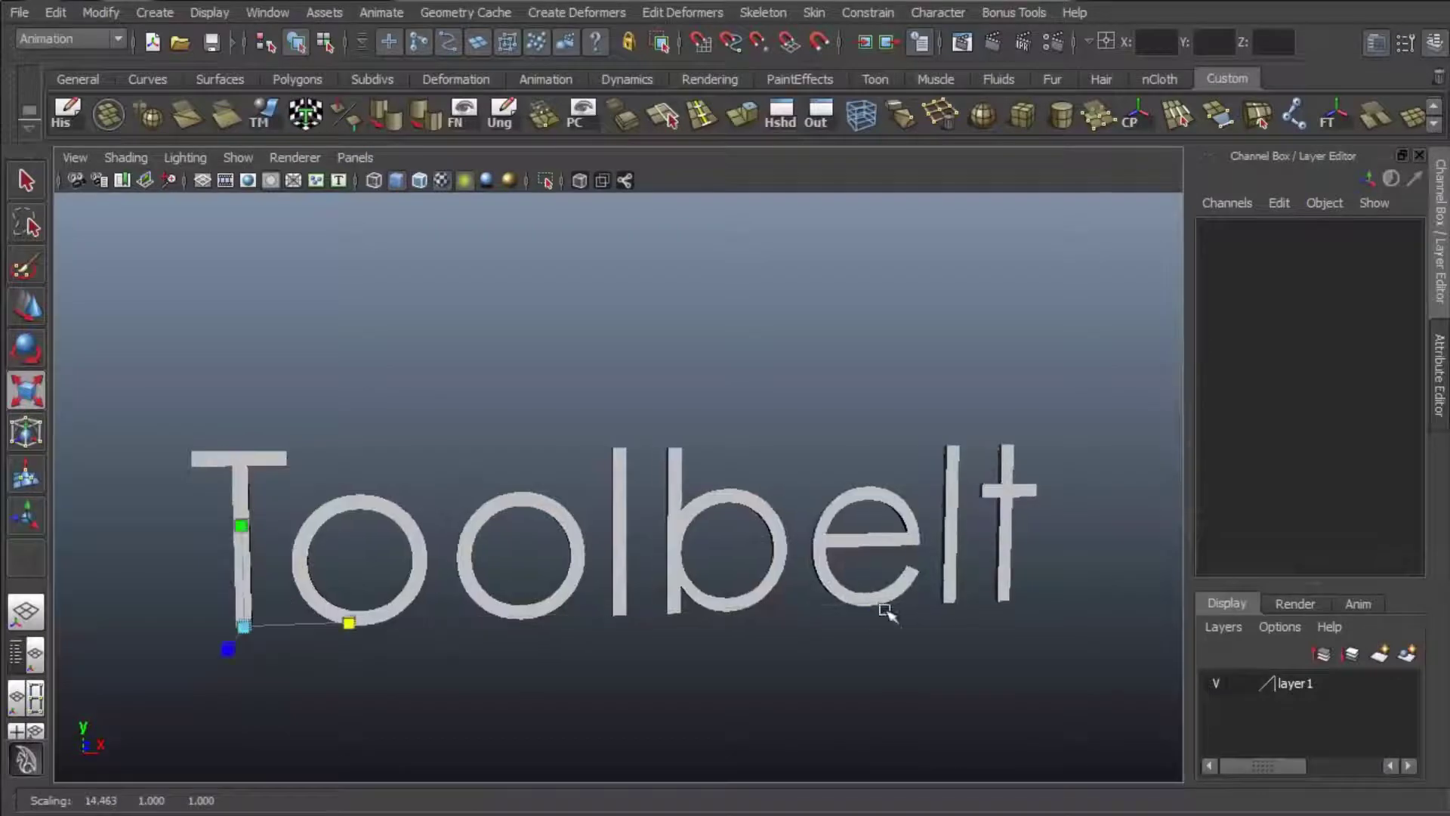
pyautogui.keyDown('alt'); pyautogui.moveTo(864, 619); pyautogui.dragTo(738, 583); pyautogui.keyUp('alt')
pyautogui.press('e')
pyautogui.keyDown('alt'); pyautogui.moveTo(738, 582); pyautogui.dragTo(814, 458, button='middle'); pyautogui.keyUp('alt')
pyautogui.keyDown('alt'); pyautogui.moveTo(770, 508); pyautogui.dragTo(324, 605); pyautogui.keyUp('alt')
pyautogui.moveTo(592, 431); pyautogui.dragTo(744, 404, button='middle')
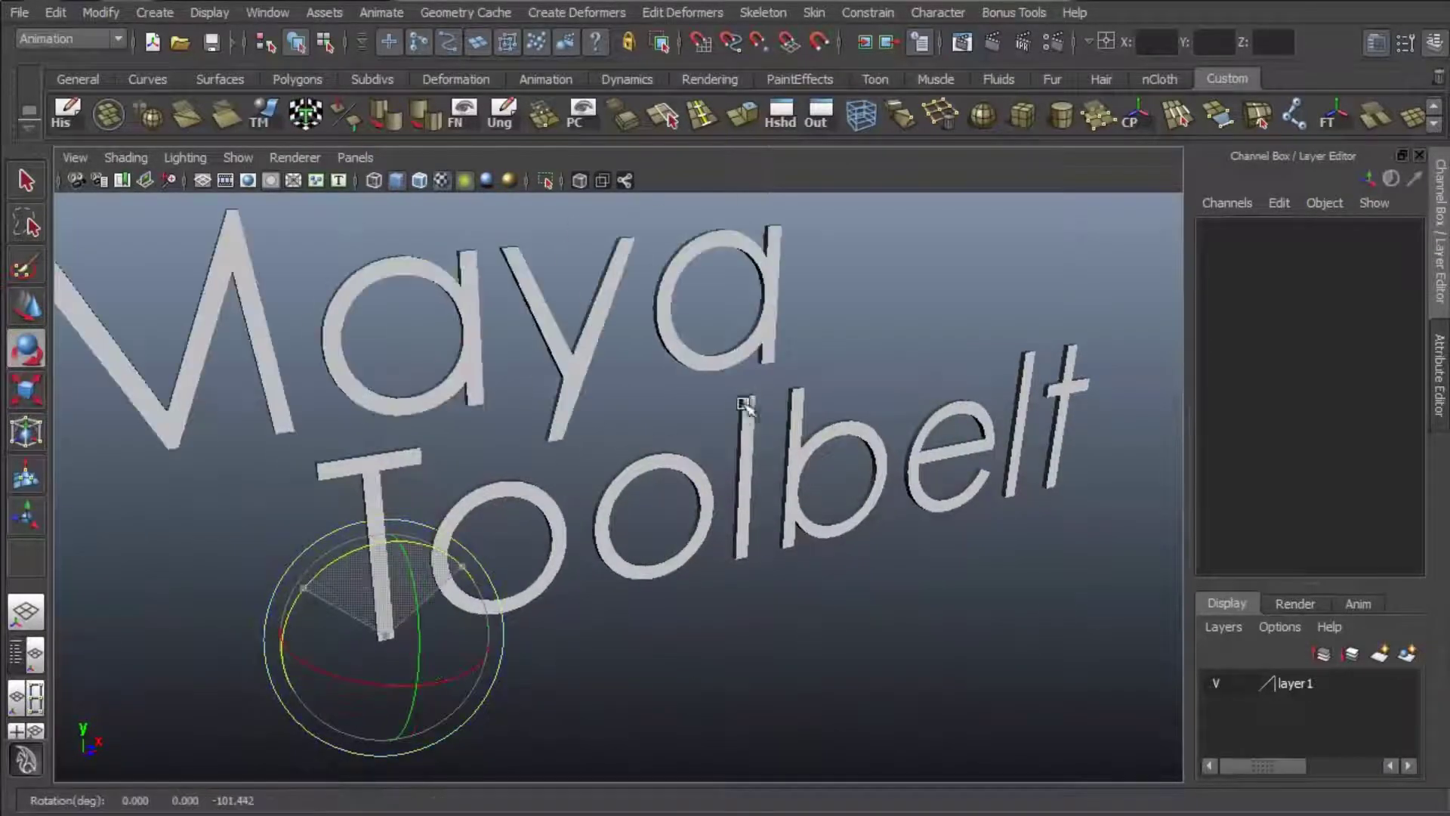
pyautogui.keyDown('alt'); pyautogui.moveTo(744, 404); pyautogui.dragTo(605, 444); pyautogui.keyUp('alt')
# - Move the pivot from the base of the letter T up to the top of the M in "Maya"
pyautogui.press('w')
pyautogui.press('Insert')
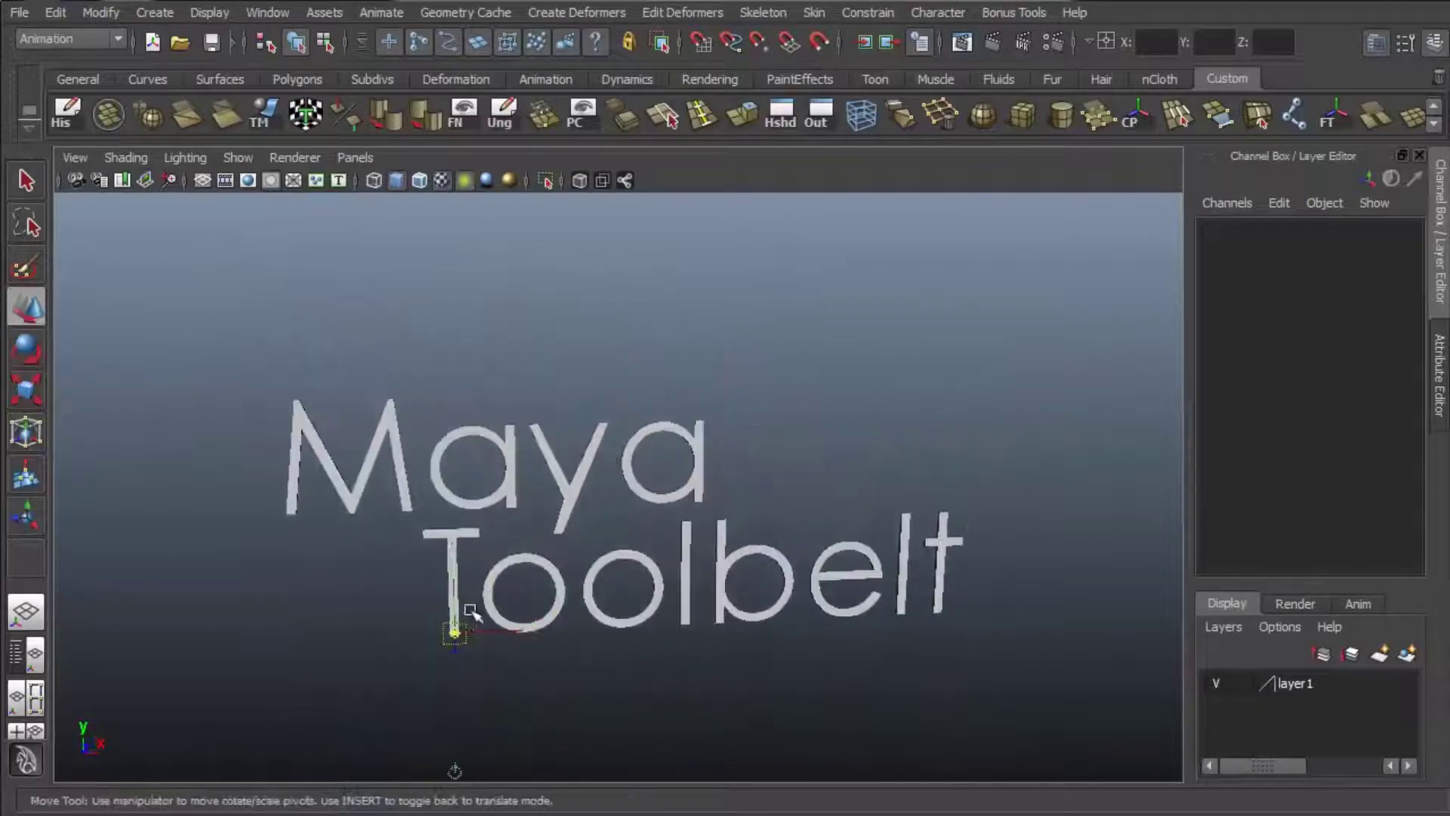
pyautogui.moveTo(459, 618); pyautogui.dragTo(347, 414)
pyautogui.press('Insert')
pyautogui.press('q')
pyautogui.keyDown('alt'); pyautogui.moveTo(831, 506); pyautogui.dragTo(863, 521); pyautogui.keyUp('alt')
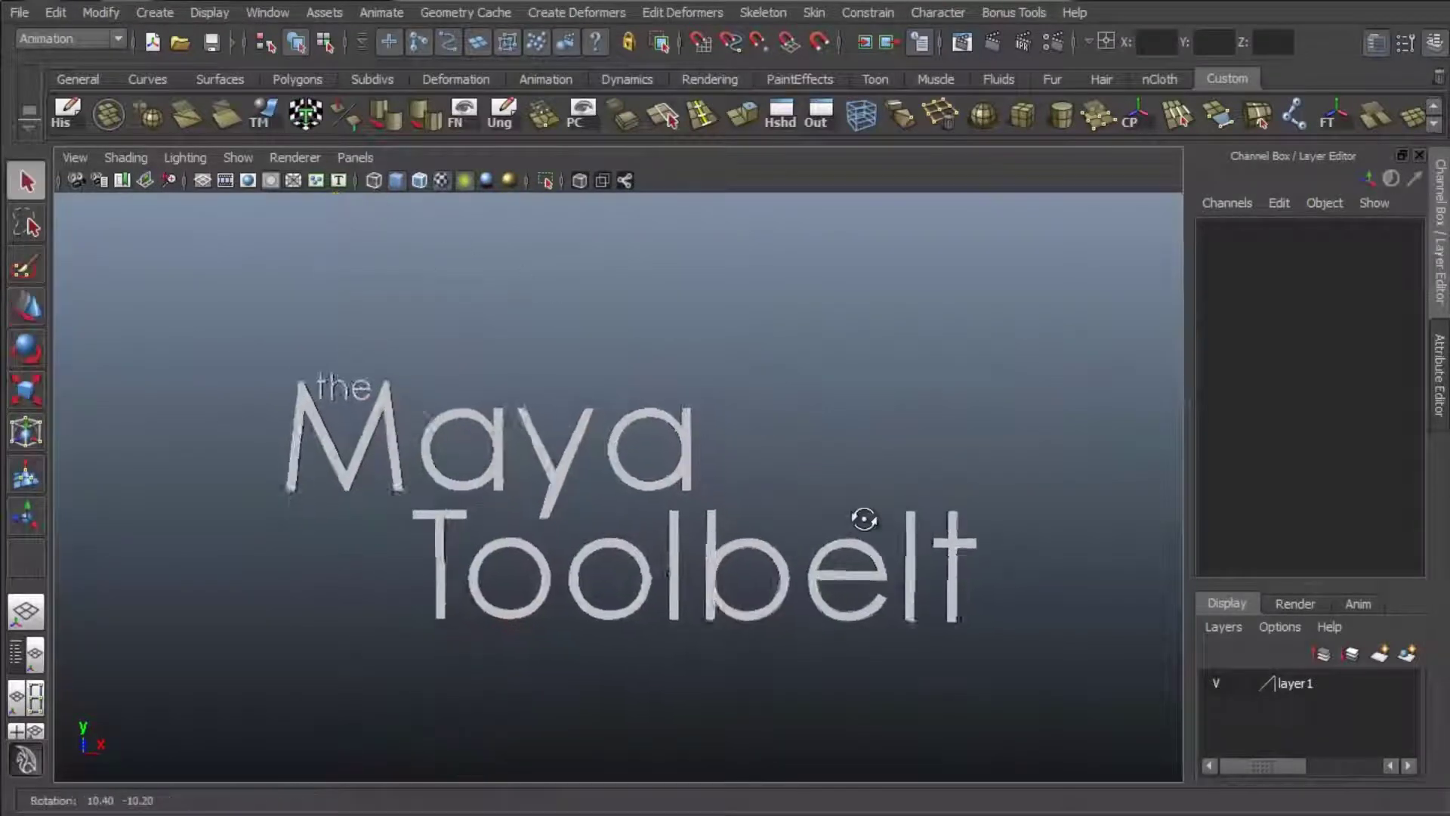
pyautogui.keyDown('alt'); pyautogui.moveTo(863, 521); pyautogui.dragTo(955, 428, button='right'); pyautogui.keyUp('alt')
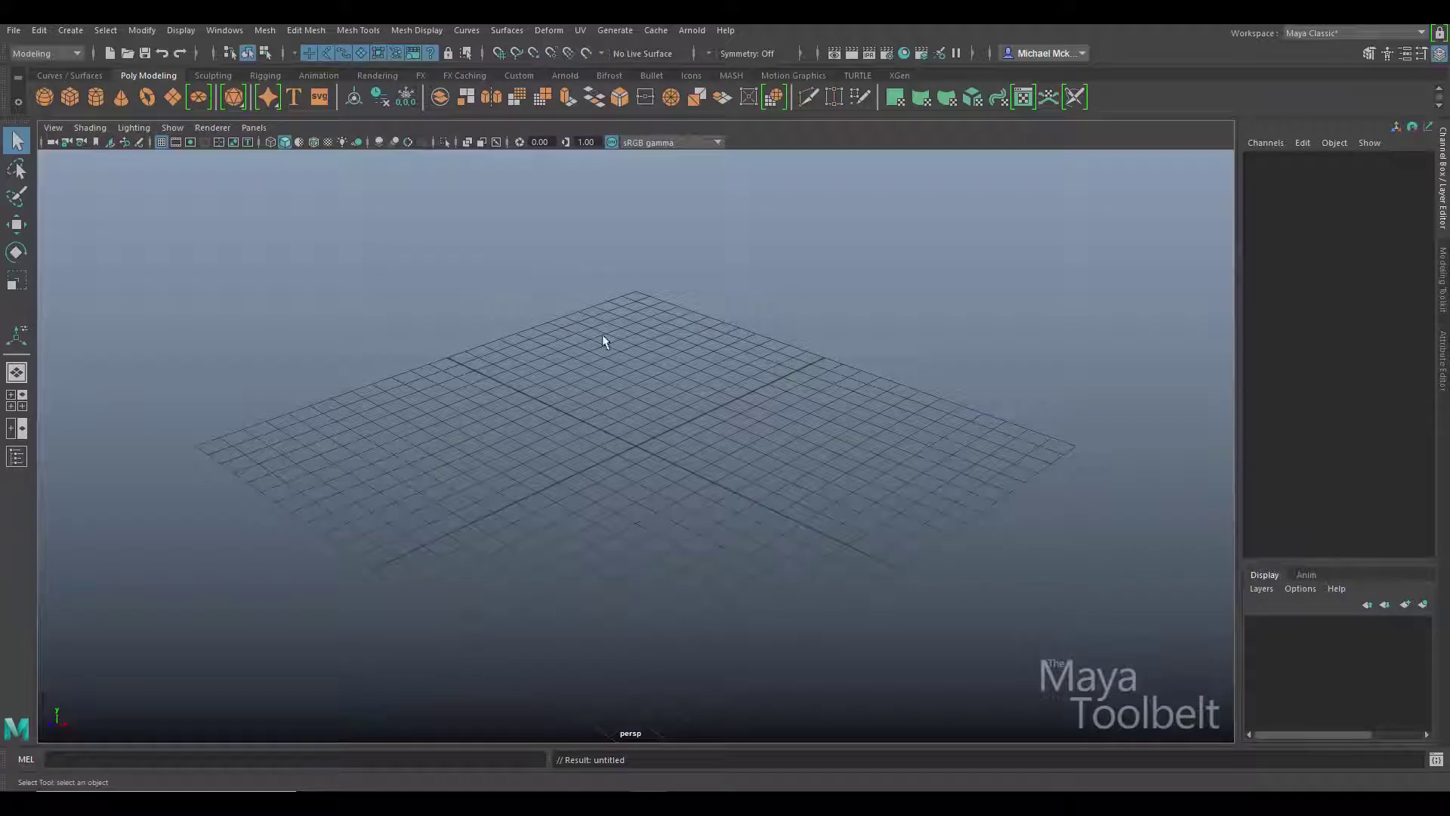
# - Review the Circularize command and its polygon options without applying it
pyautogui.click(296, 29)
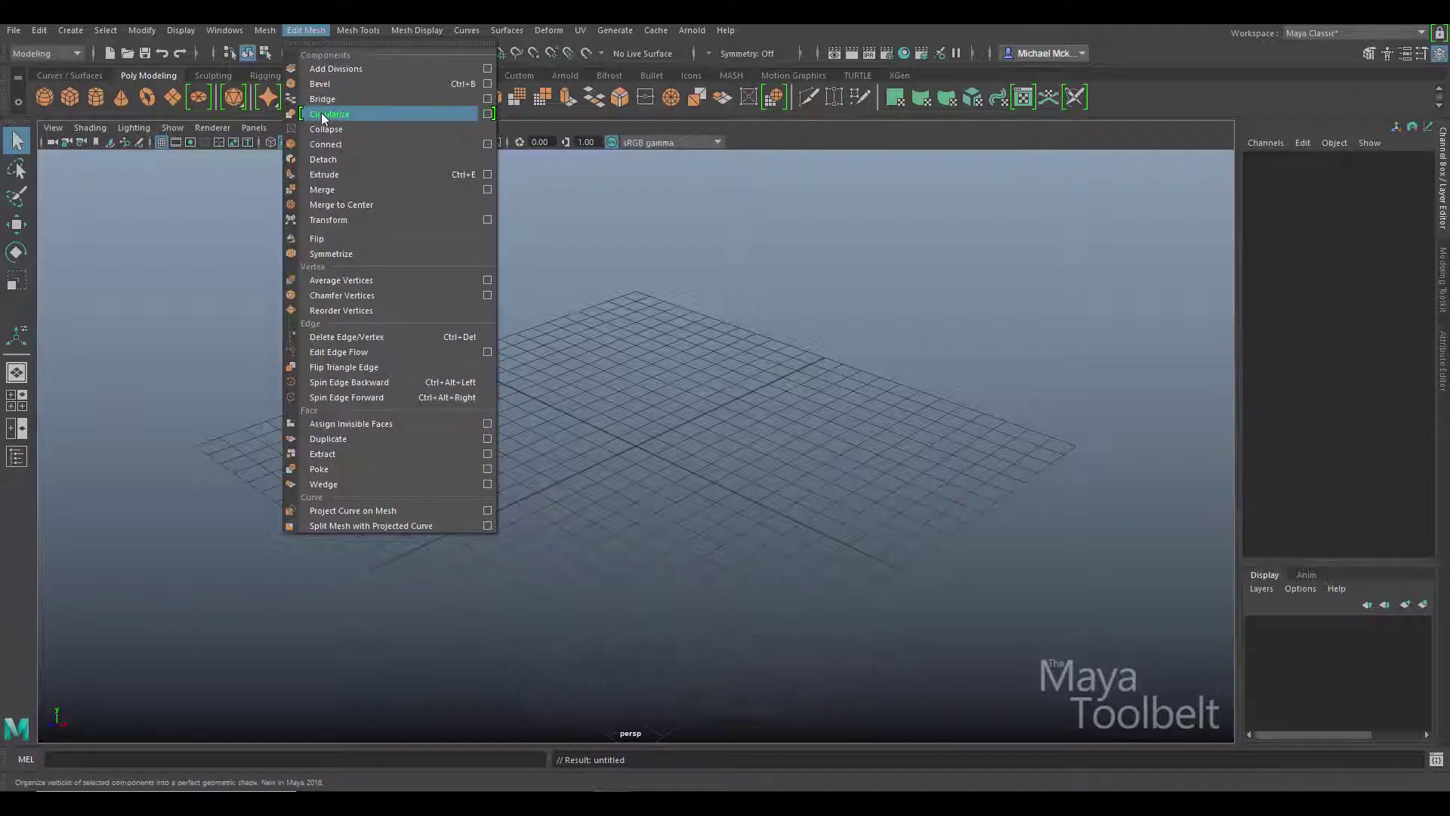
pyautogui.click(487, 114)
pyautogui.moveTo(551, 216); pyautogui.dragTo(741, 217)
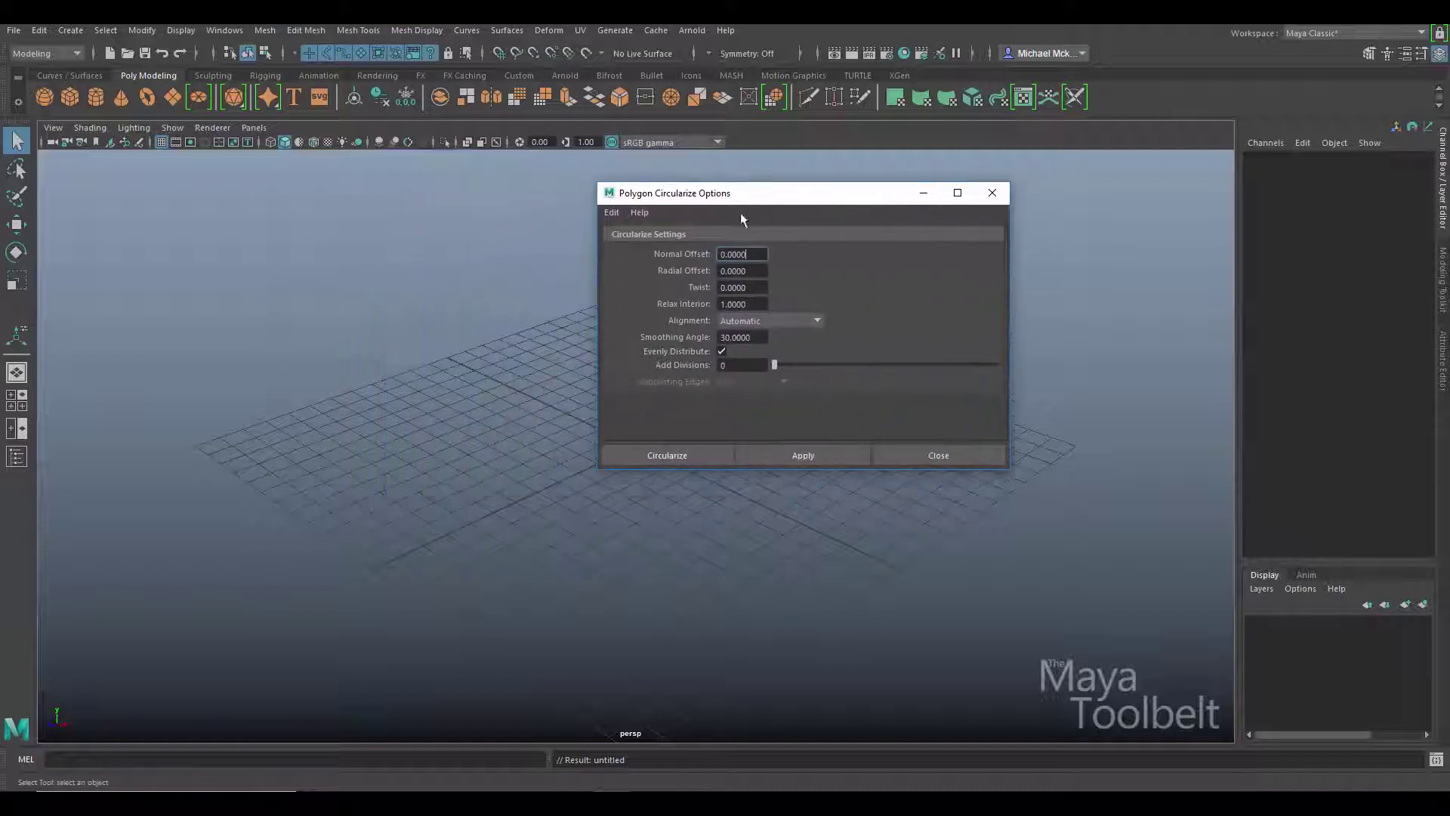
pyautogui.click(997, 194)
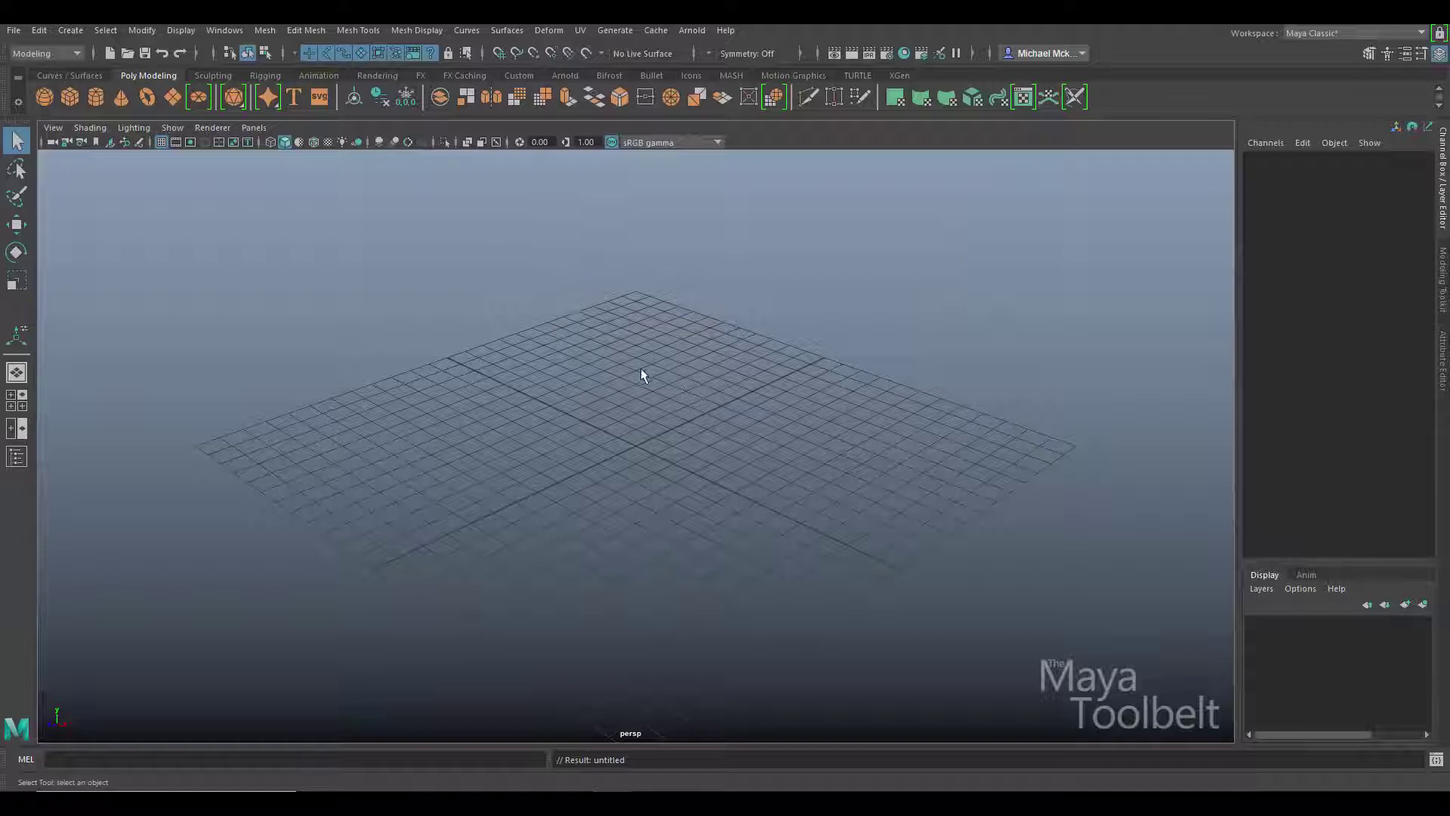
pyautogui.click(305, 30)
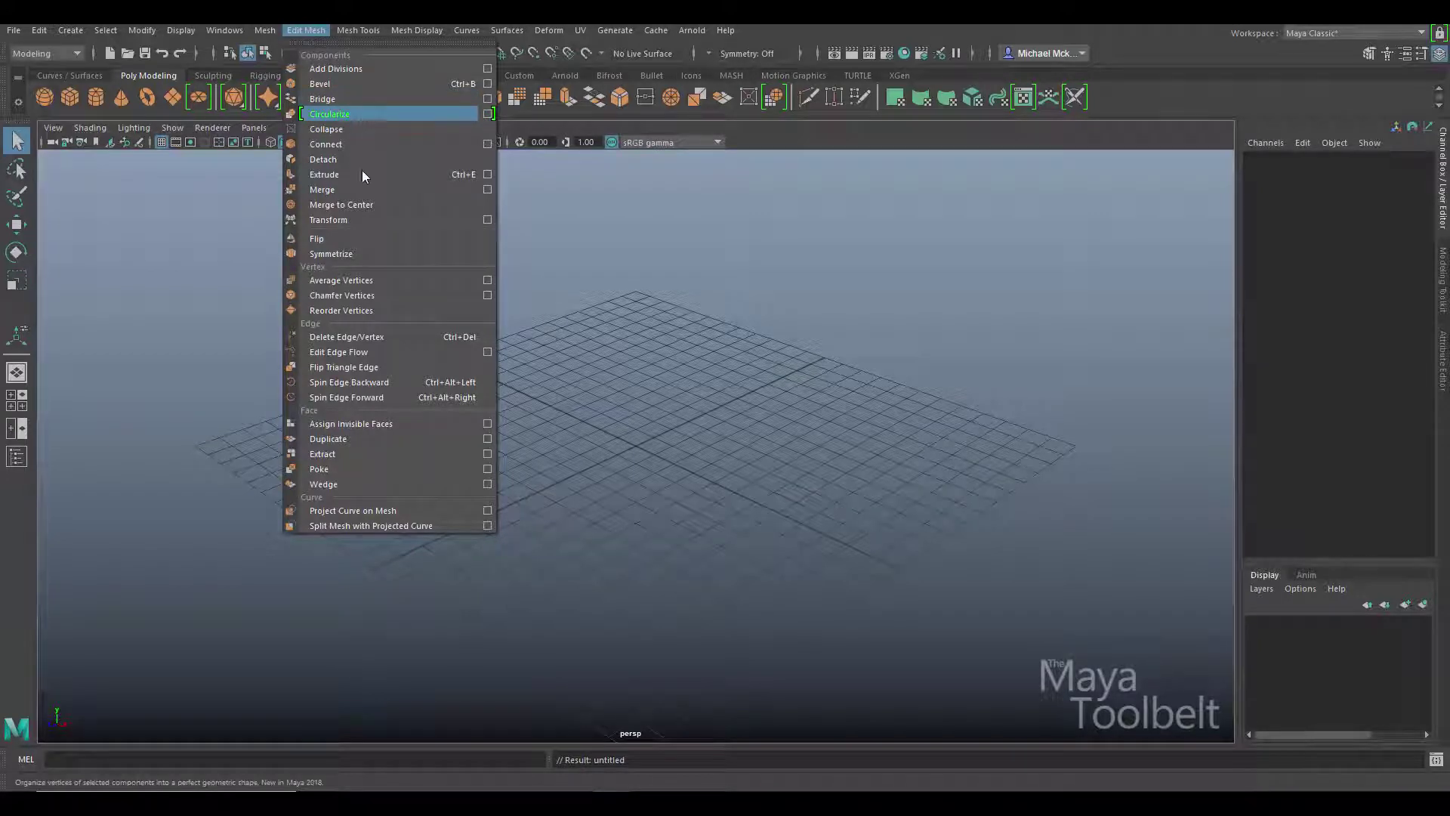
pyautogui.click(681, 425)
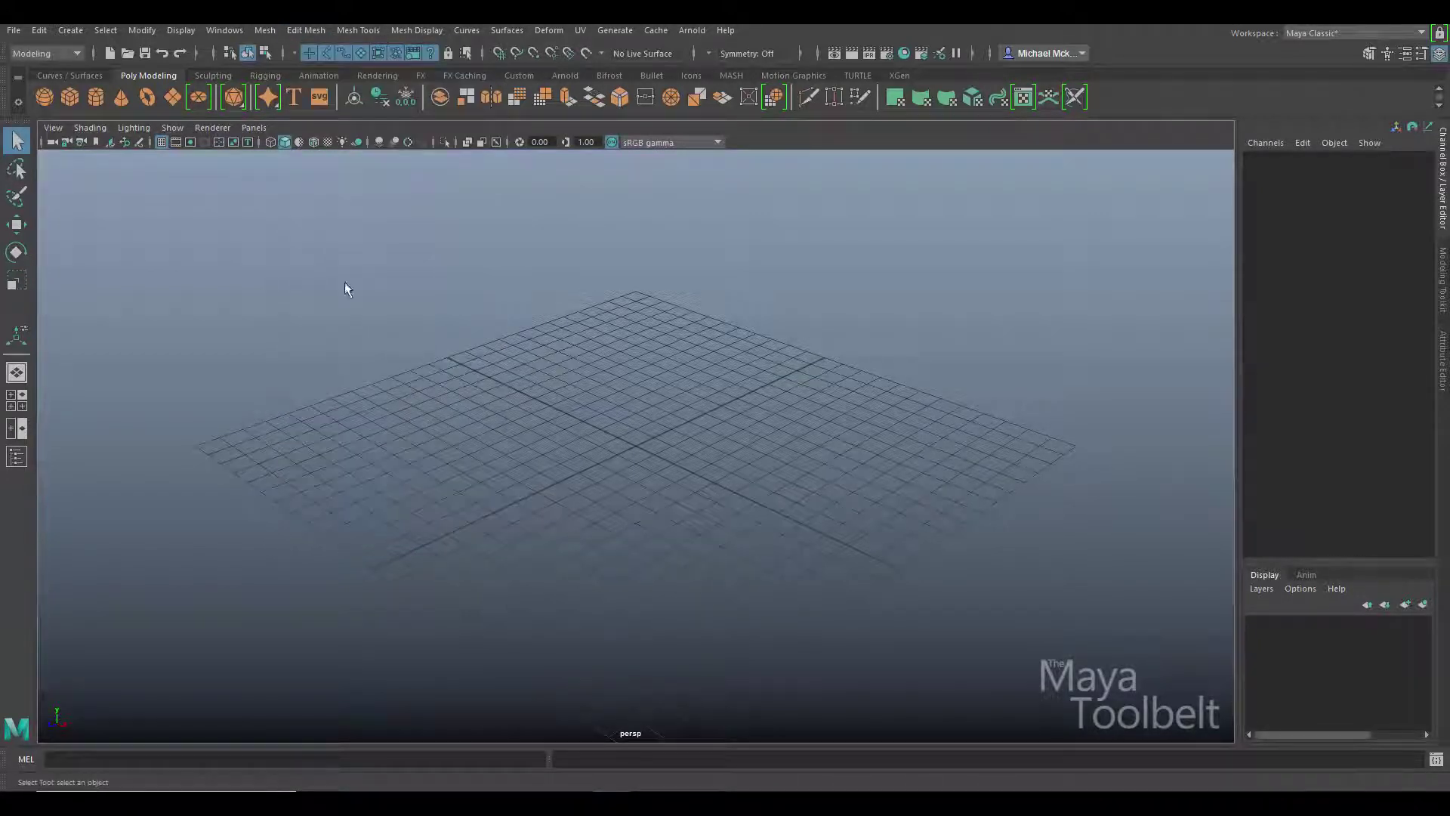
# - Create a polygon cube at the origin and scale it uniformly to about 7.486
pyautogui.click(69, 98)
pyautogui.press('r')
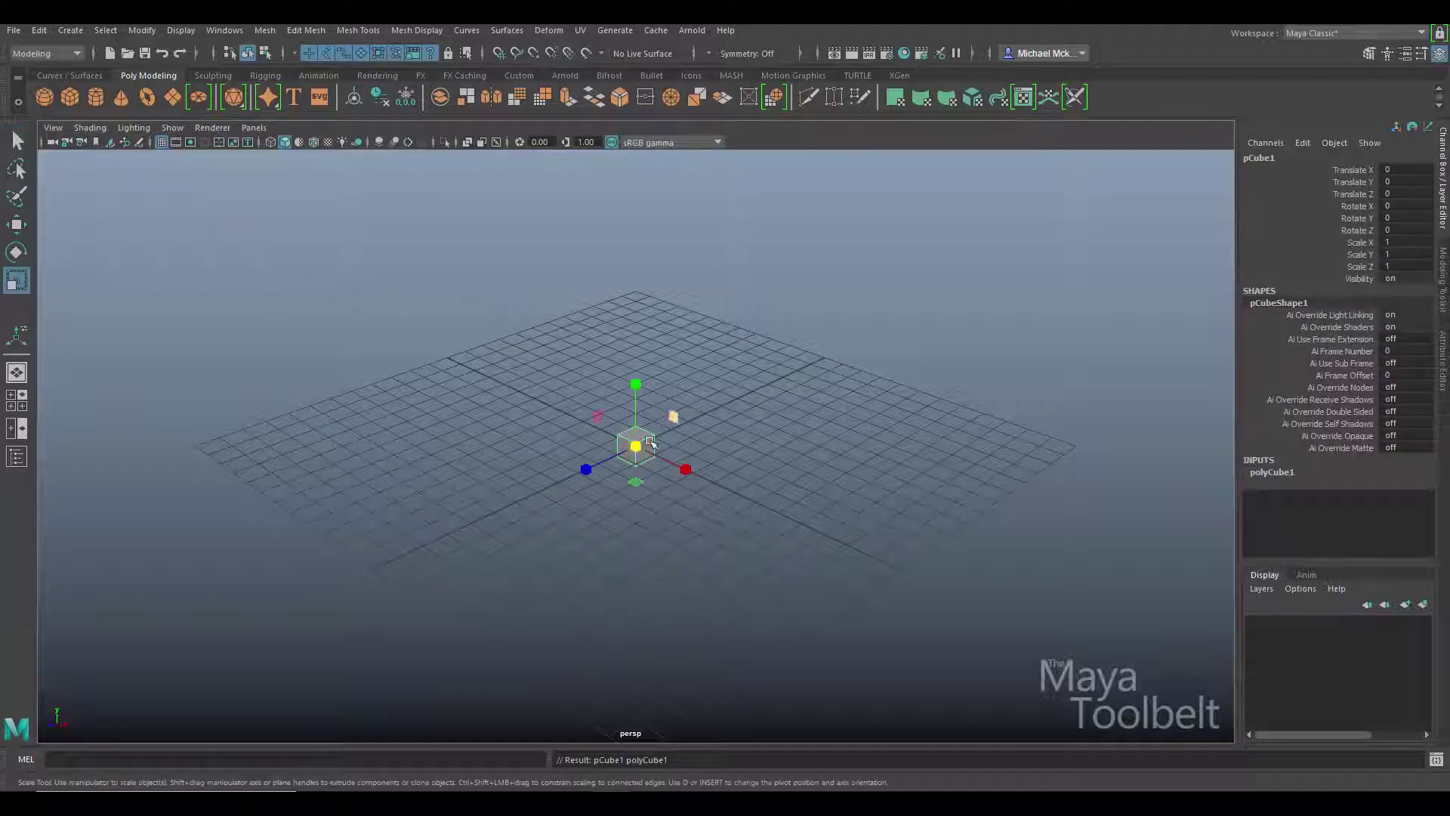
pyautogui.moveTo(636, 445); pyautogui.dragTo(786, 431)
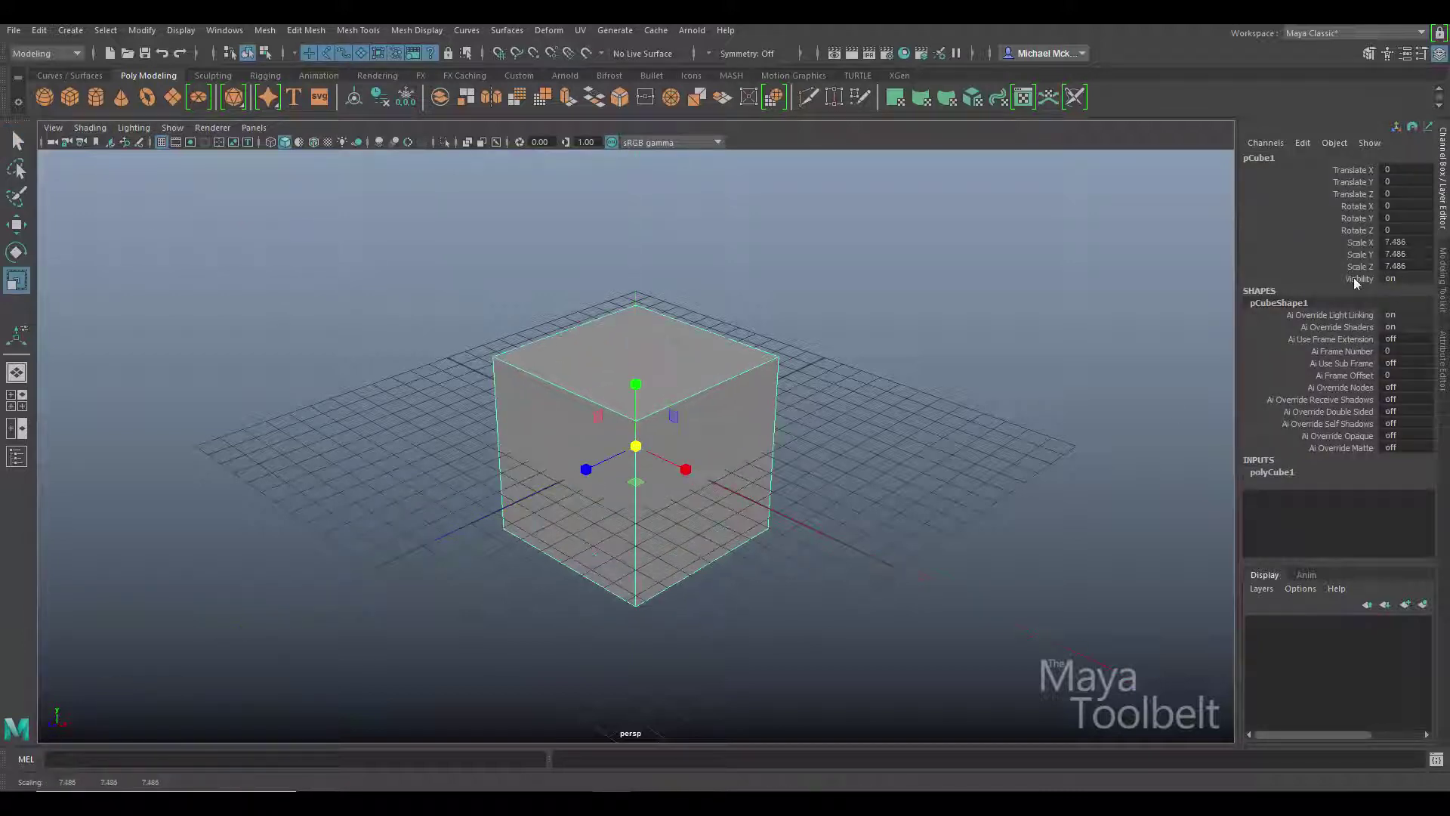
# - Set the cube's width, height and depth subdivisions to 19
pyautogui.click(1276, 472)
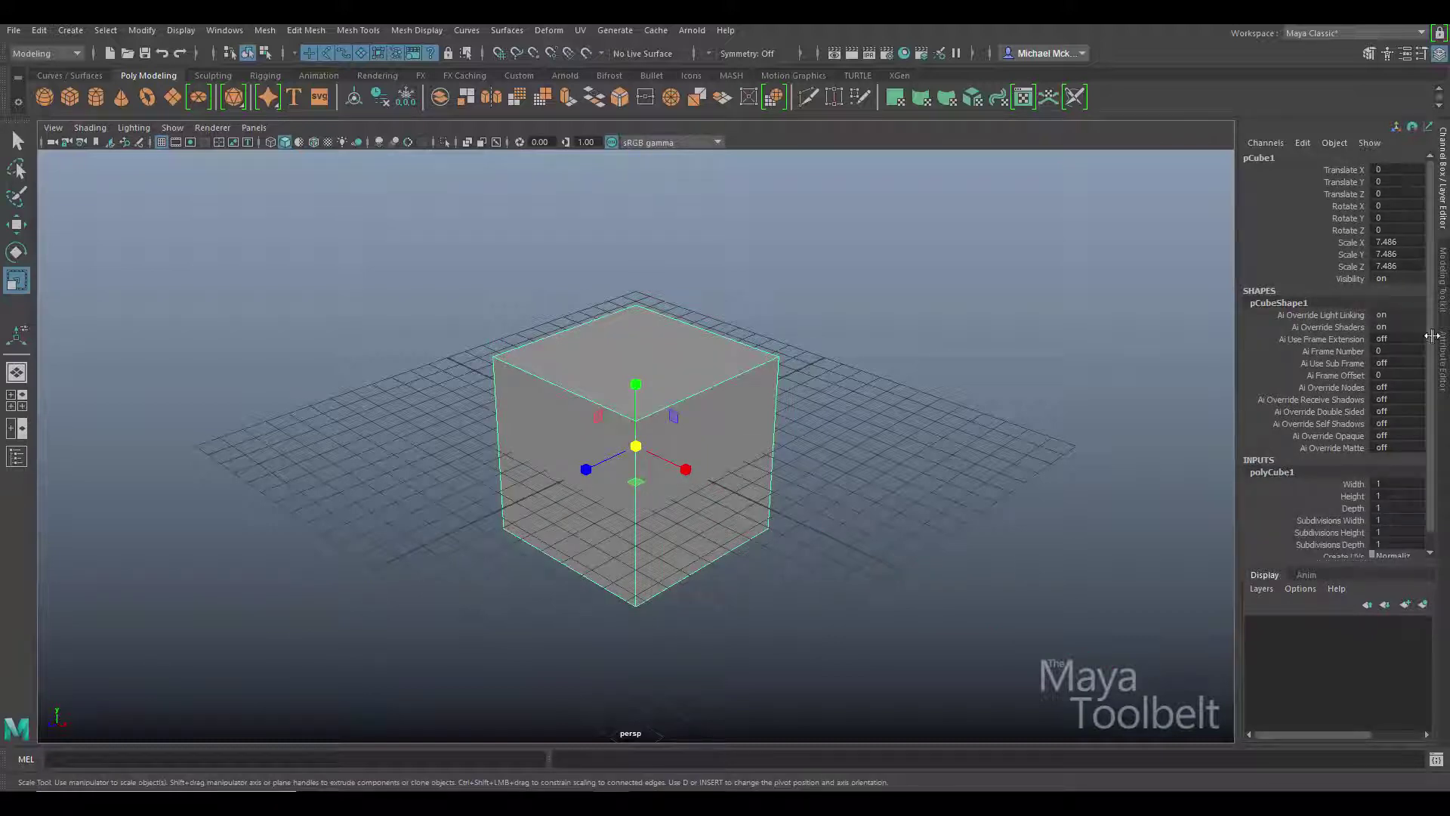
pyautogui.scroll(-1, 1425, 392)
pyautogui.moveTo(1340, 506); pyautogui.dragTo(1343, 529)
pyautogui.moveTo(763, 451); pyautogui.dragTo(873, 491, button='middle')
pyautogui.keyDown('alt'); pyautogui.moveTo(873, 491); pyautogui.dragTo(941, 444); pyautogui.keyUp('alt')
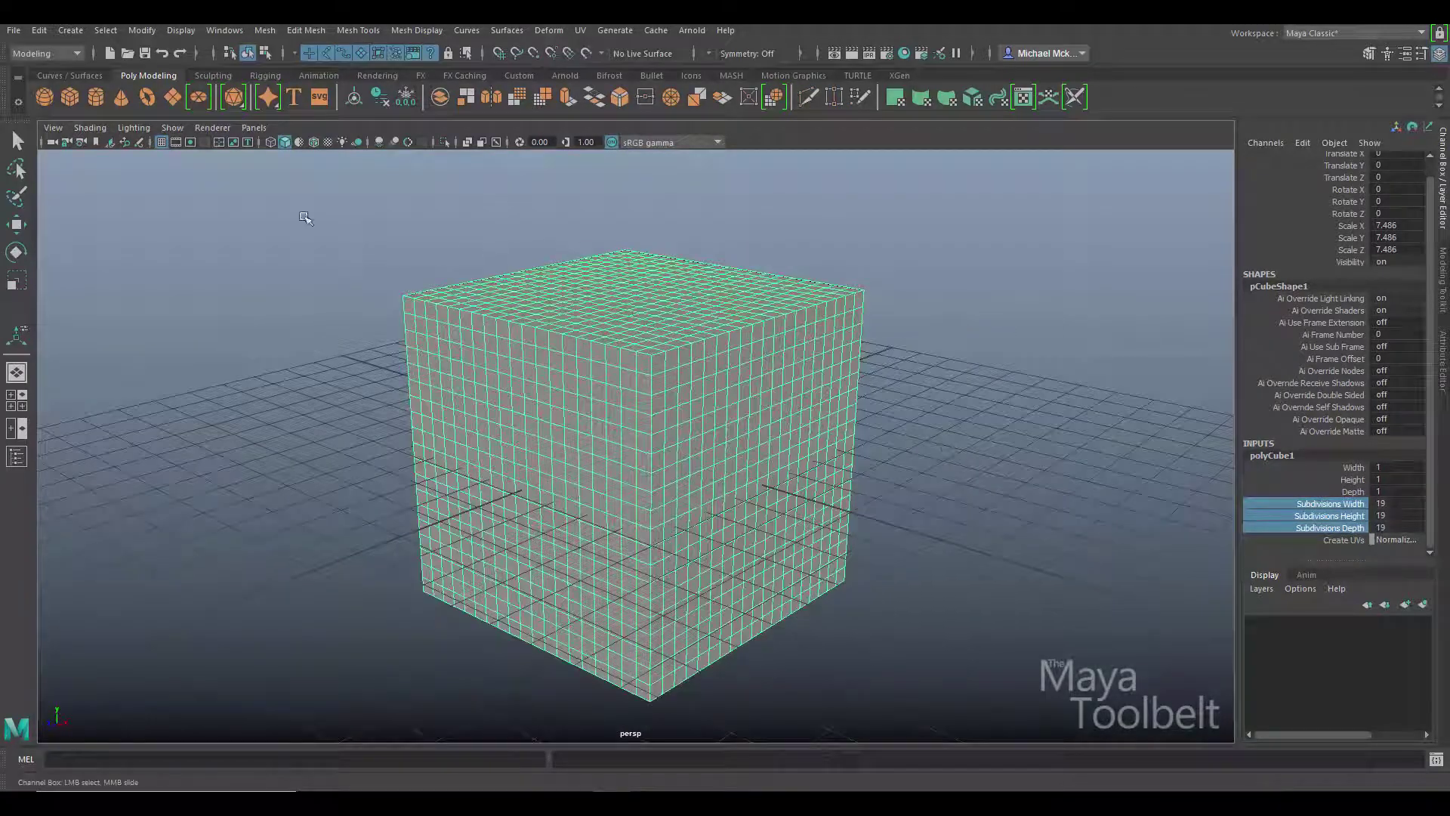
# - Select a block of faces that wraps over the middle of one top edge of the cube
pyautogui.keyDown('alt'); pyautogui.moveTo(665, 302); pyautogui.dragTo(705, 285); pyautogui.keyUp('alt')
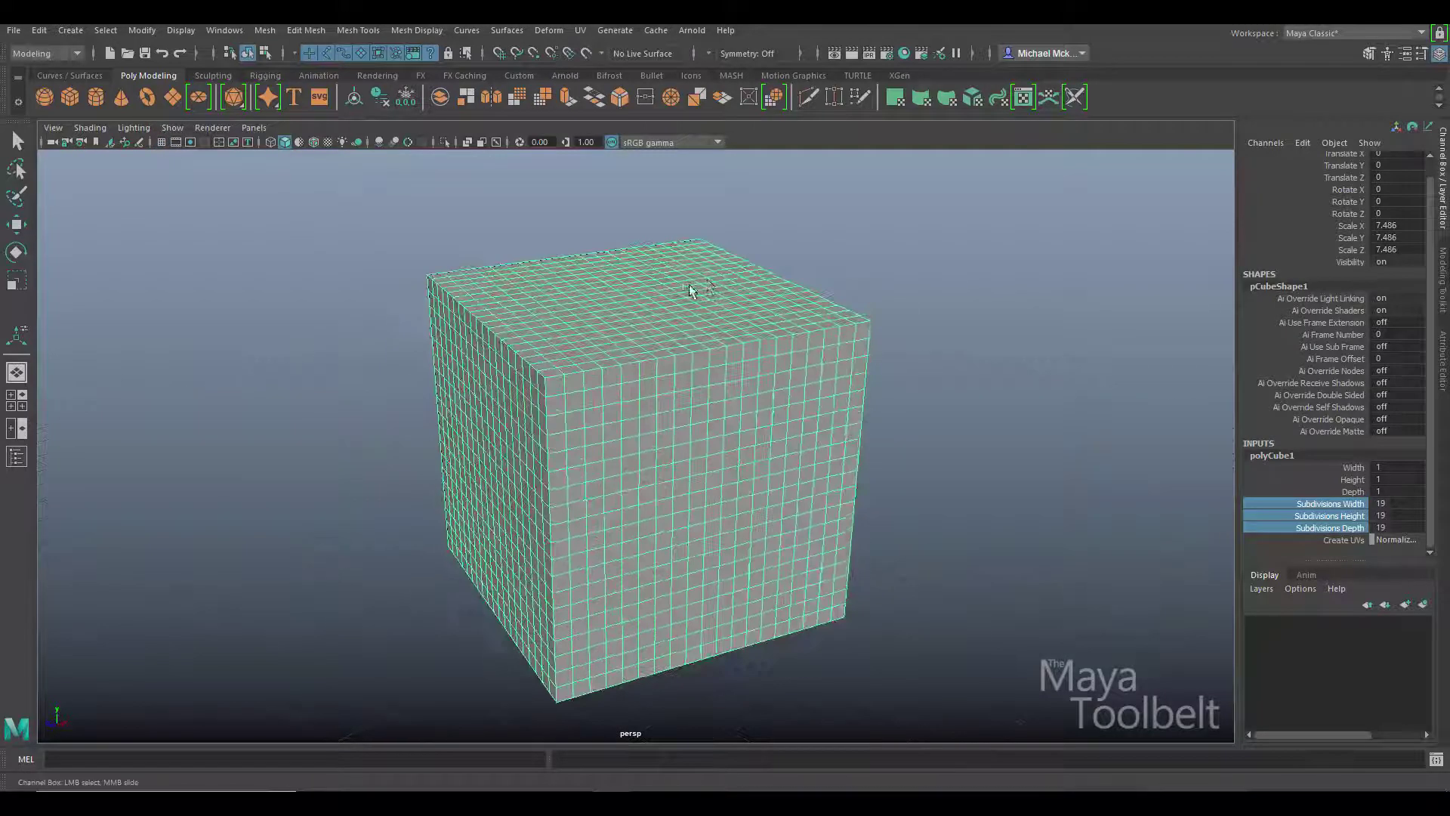
pyautogui.press('q')
pyautogui.click(710, 249)
pyautogui.keyDown('alt'); pyautogui.moveTo(627, 391); pyautogui.dragTo(710, 346); pyautogui.keyUp('alt')
pyautogui.moveTo(695, 334); pyautogui.dragTo(691, 356, button='right')
pyautogui.keyDown('alt'); pyautogui.moveTo(771, 351); pyautogui.dragTo(755, 309); pyautogui.keyUp('alt')
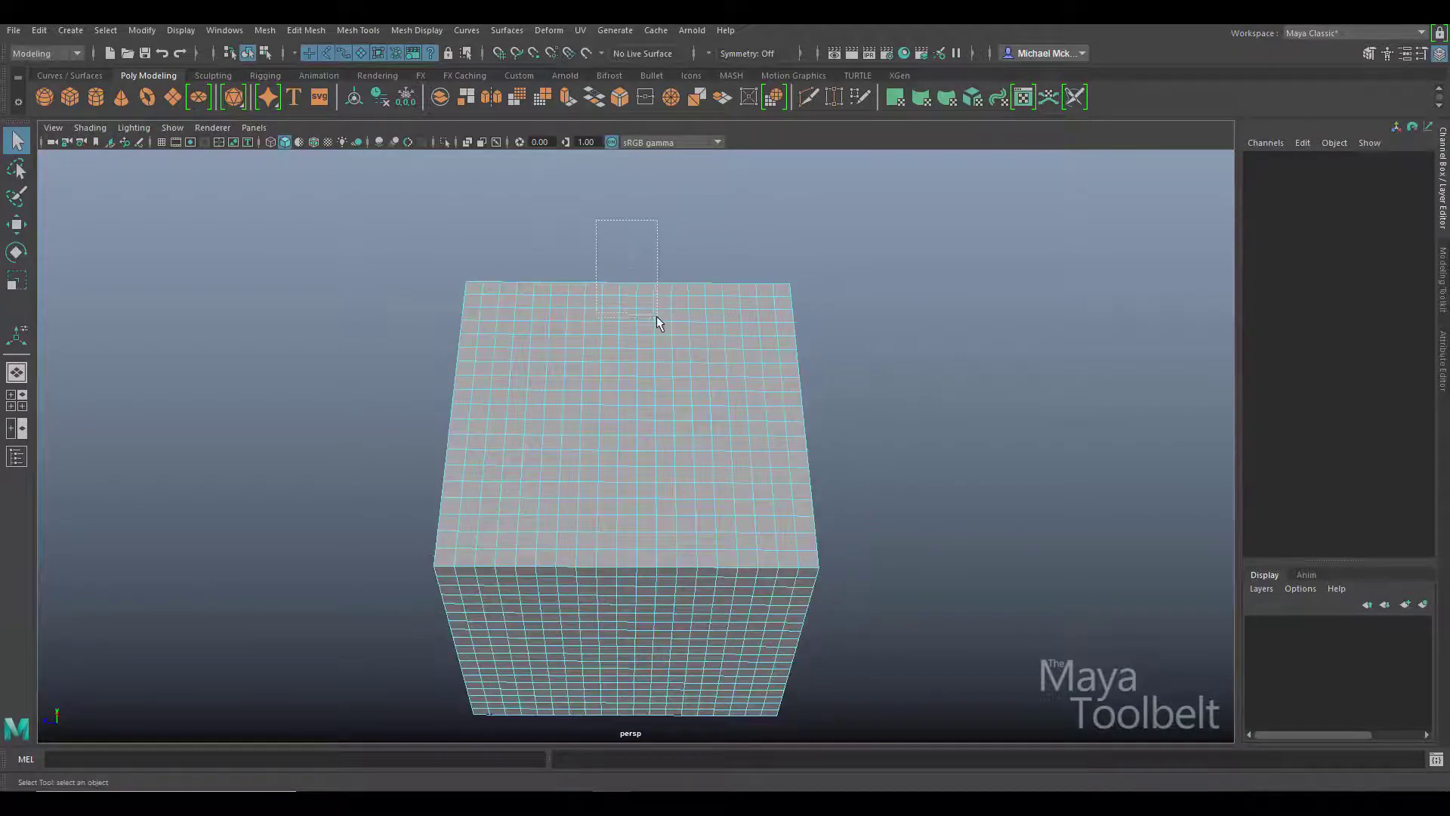
pyautogui.moveTo(657, 317); pyautogui.dragTo(663, 317)
# - Reset the Circularize options to their defaults and circularize the selected faces across the cube's top edge
pyautogui.keyDown('alt'); pyautogui.moveTo(717, 372); pyautogui.dragTo(668, 408); pyautogui.keyUp('alt')
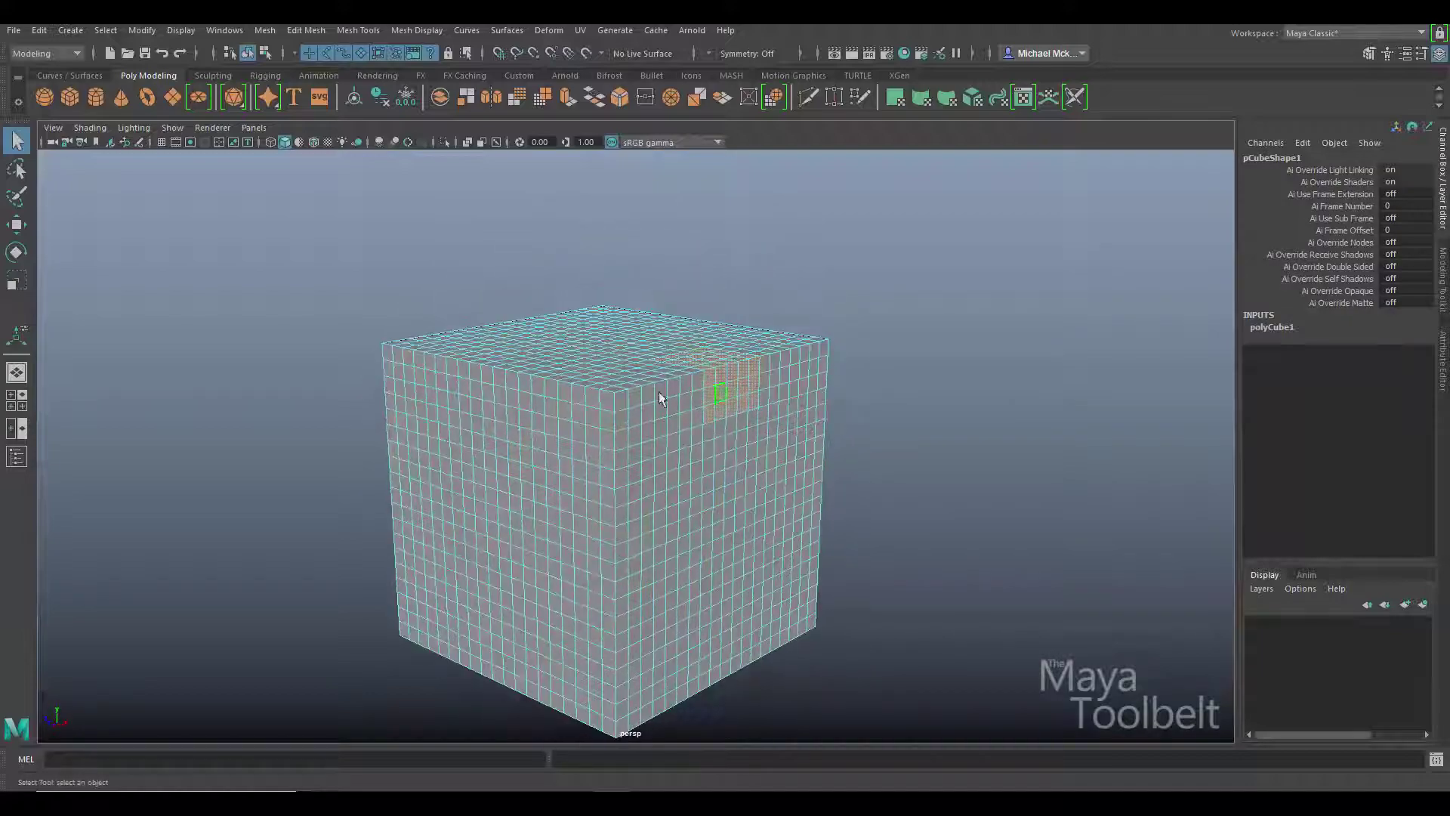
pyautogui.press('f')
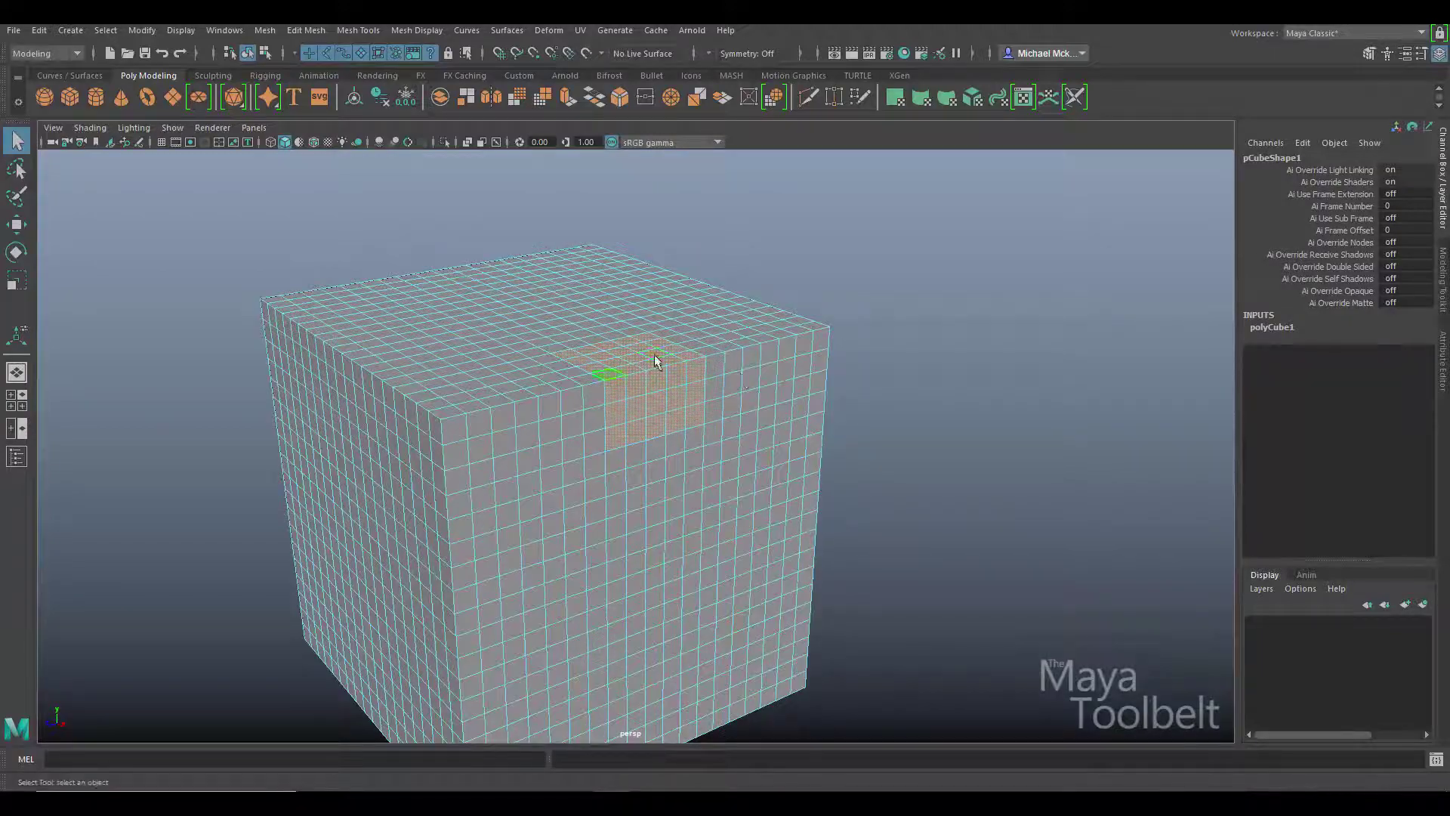
pyautogui.keyDown('alt'); pyautogui.moveTo(861, 364); pyautogui.dragTo(724, 335); pyautogui.keyUp('alt')
pyautogui.keyDown('alt'); pyautogui.moveTo(799, 378); pyautogui.dragTo(438, 503); pyautogui.keyUp('alt')
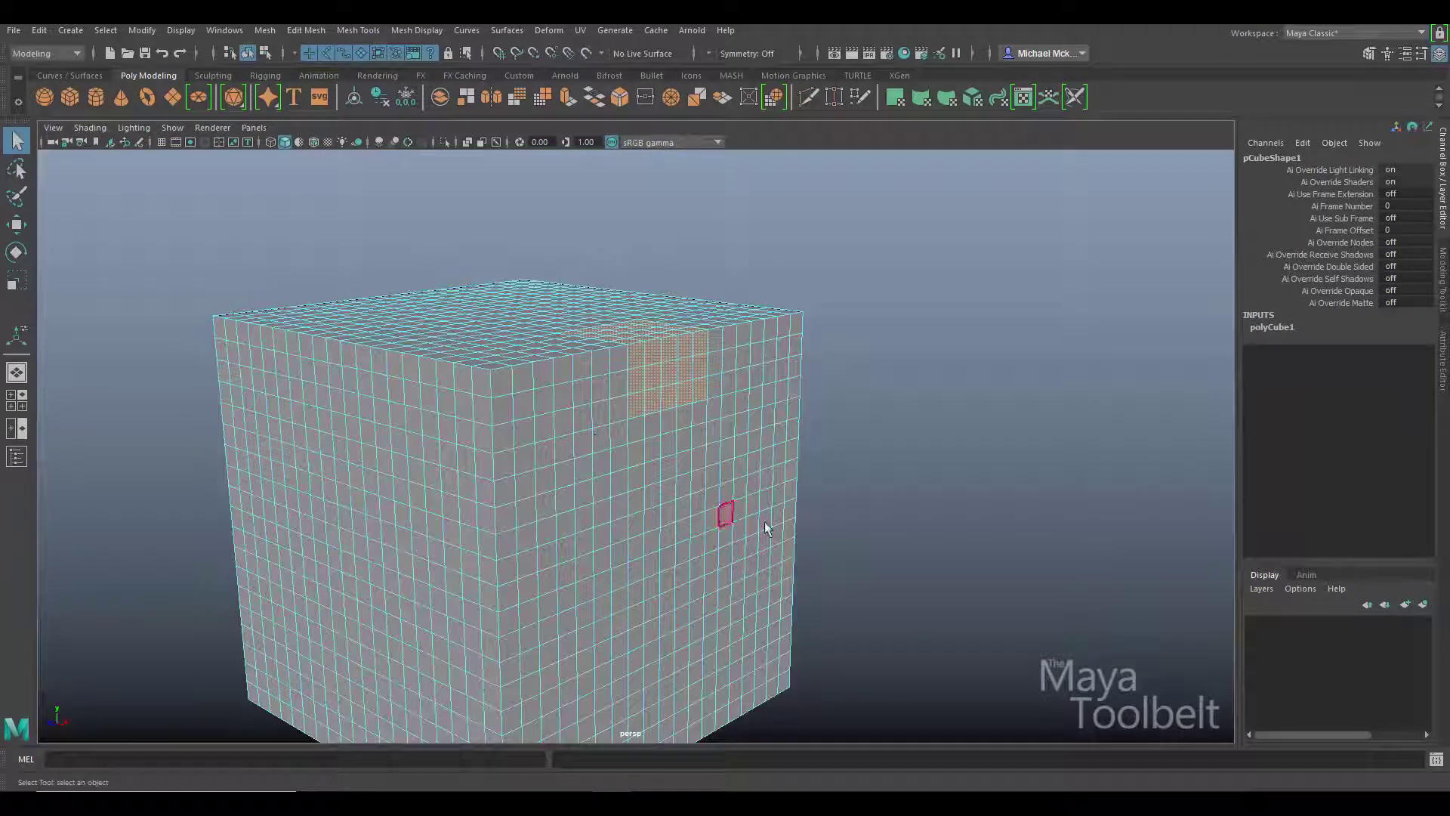
pyautogui.keyDown('alt'); pyautogui.moveTo(742, 481); pyautogui.dragTo(611, 412); pyautogui.keyUp('alt')
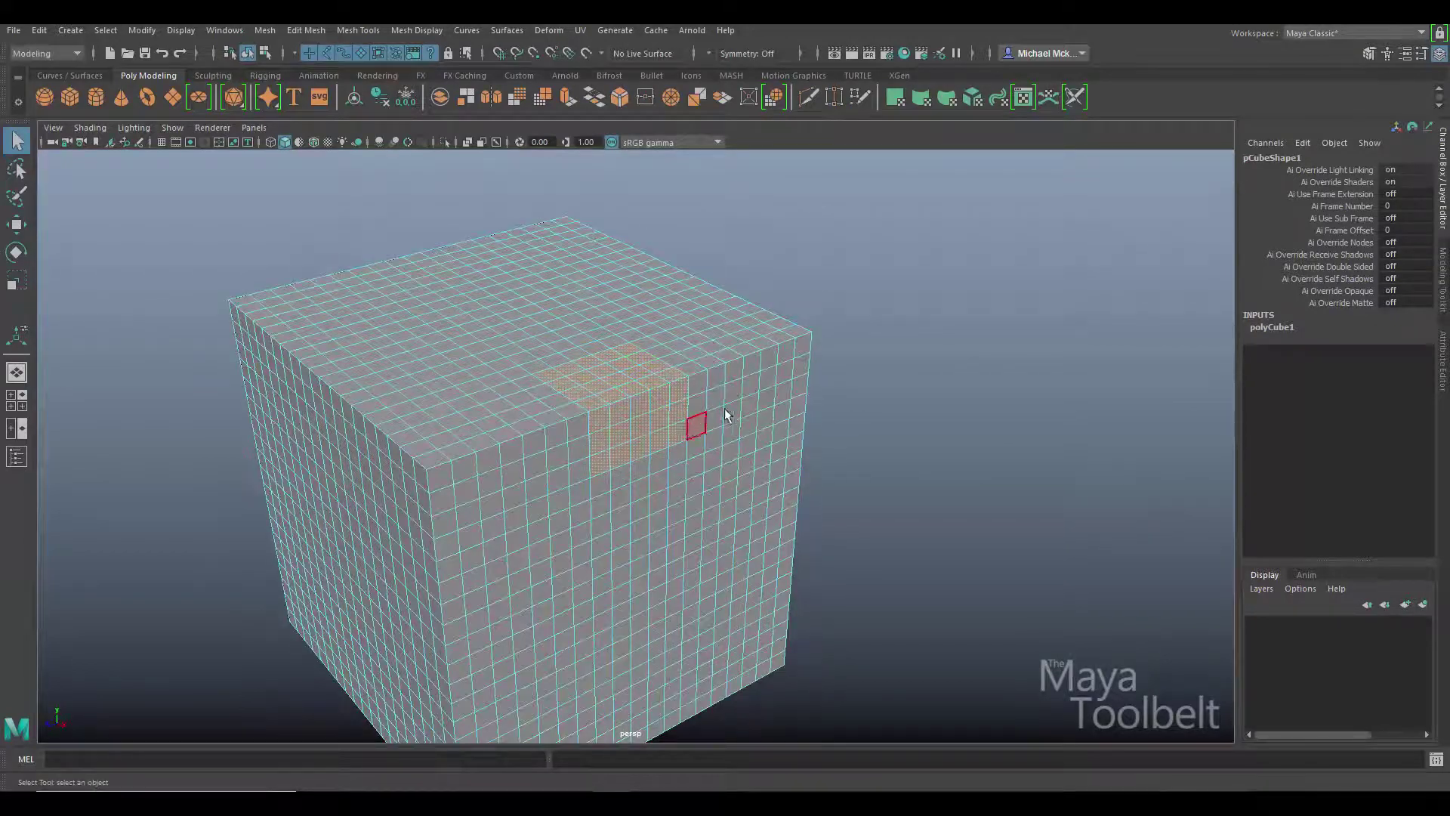
pyautogui.keyDown('alt'); pyautogui.moveTo(759, 419); pyautogui.dragTo(405, 210); pyautogui.keyUp('alt')
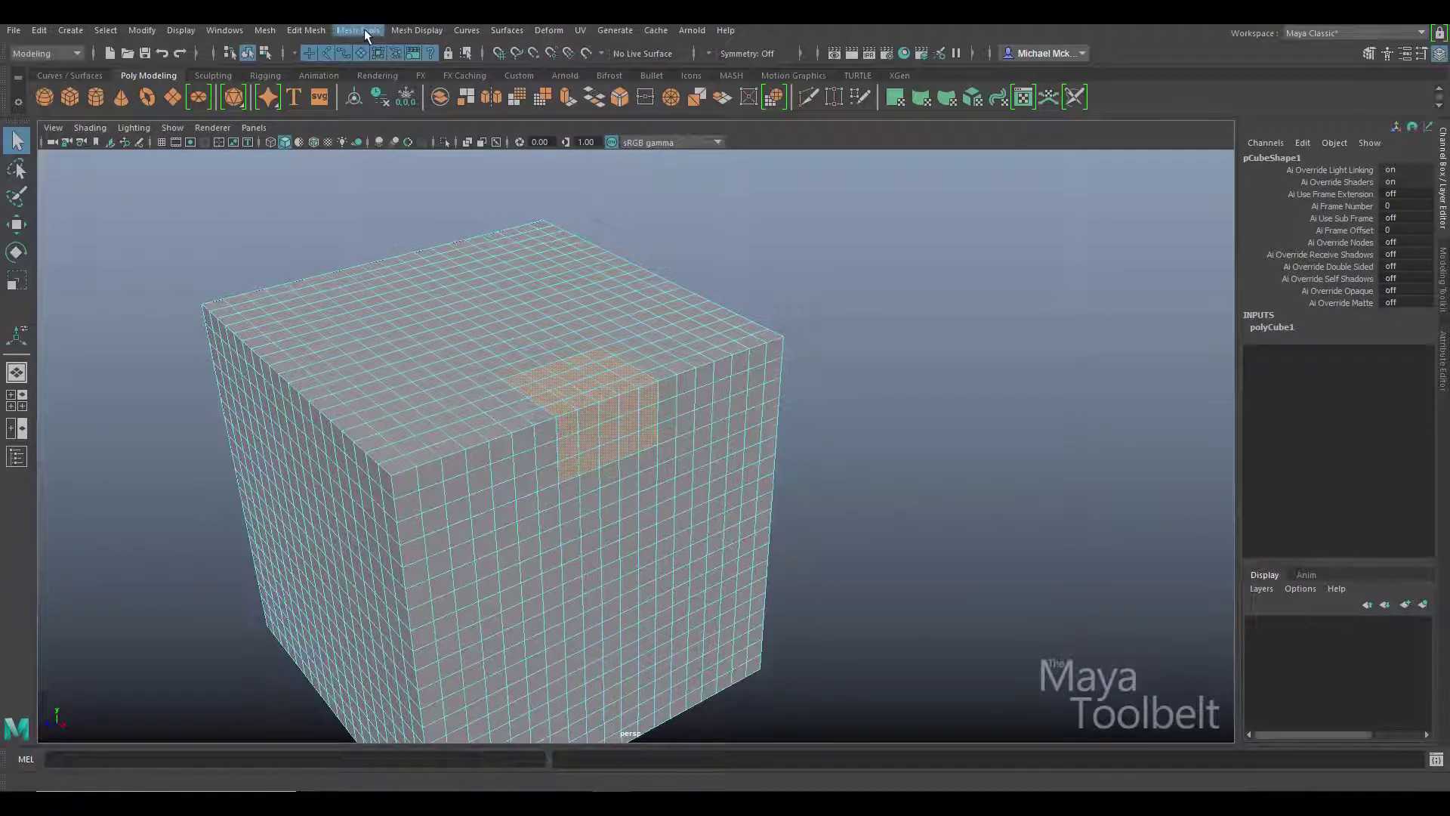
pyautogui.click(306, 30)
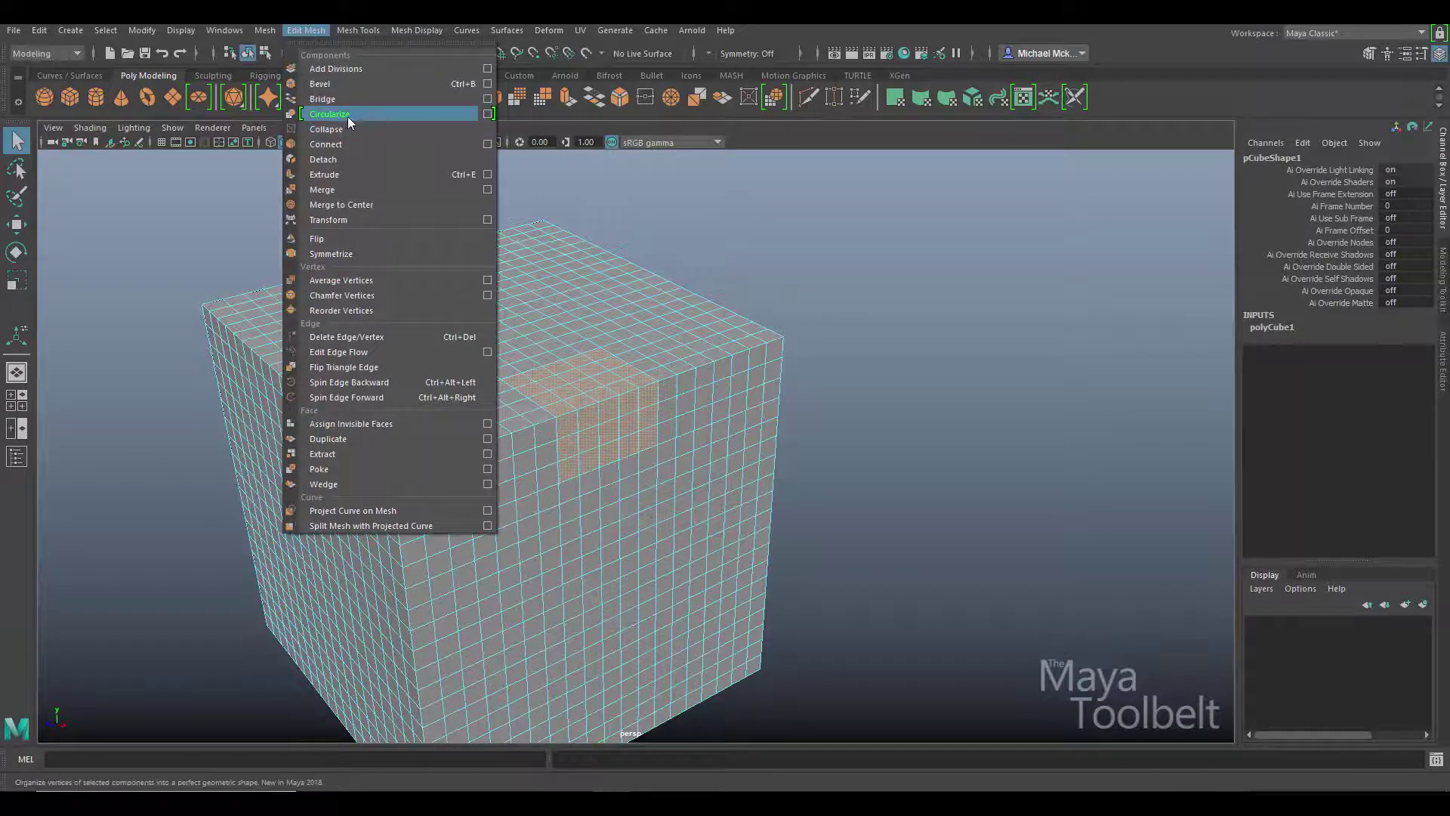
pyautogui.click(488, 113)
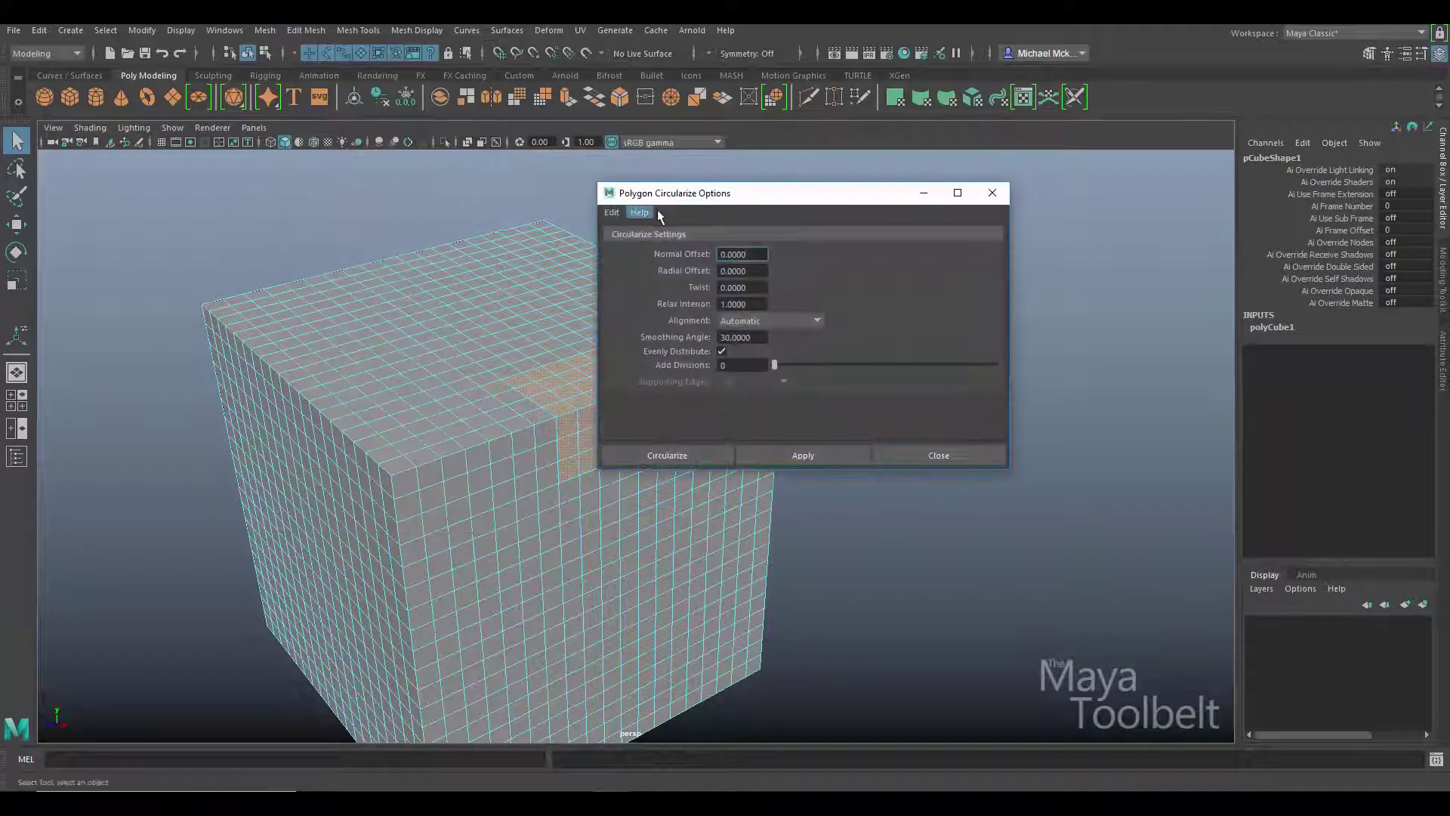
pyautogui.moveTo(659, 198); pyautogui.dragTo(856, 171)
pyautogui.click(810, 192)
pyautogui.click(836, 215)
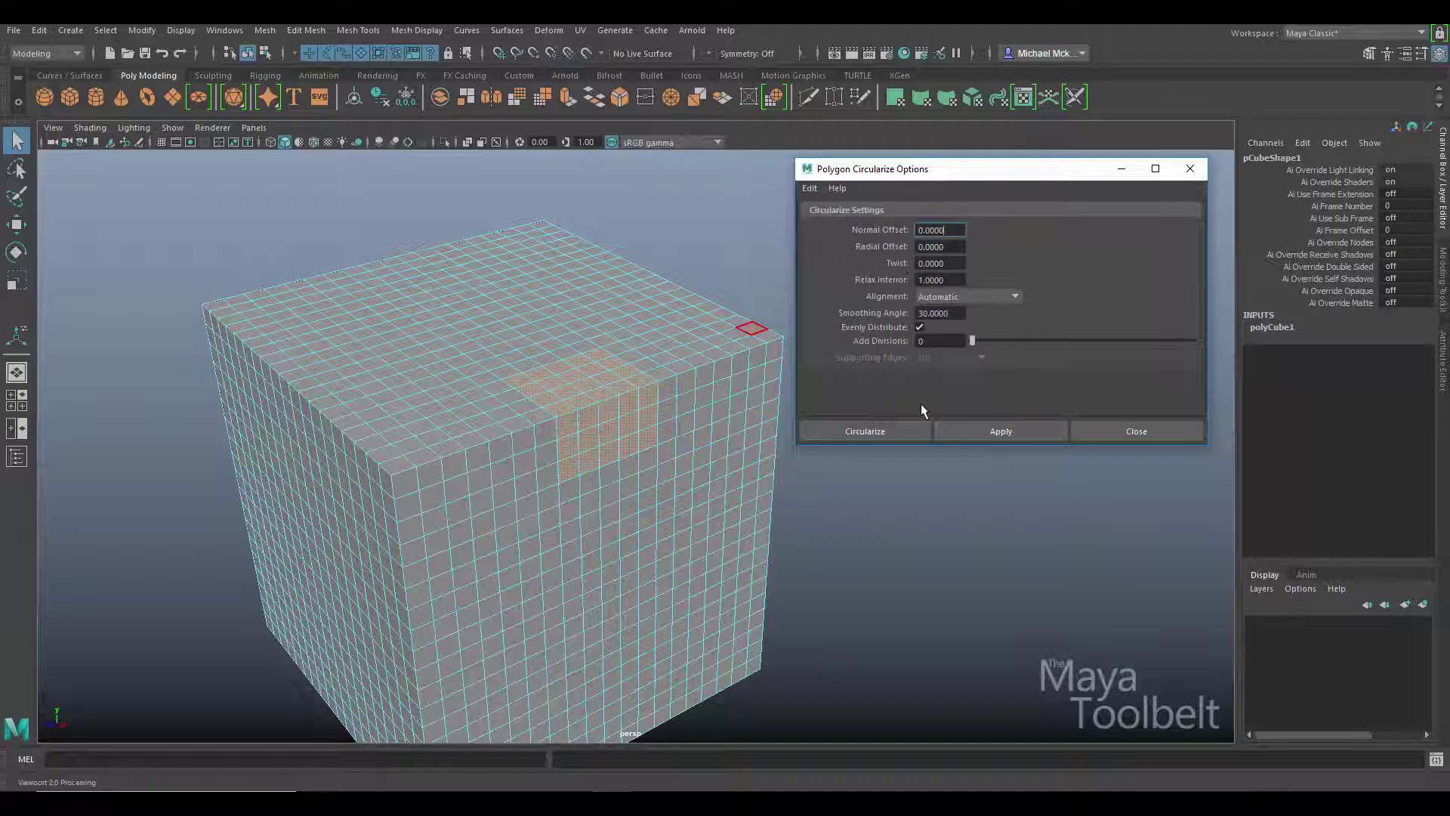
pyautogui.click(866, 430)
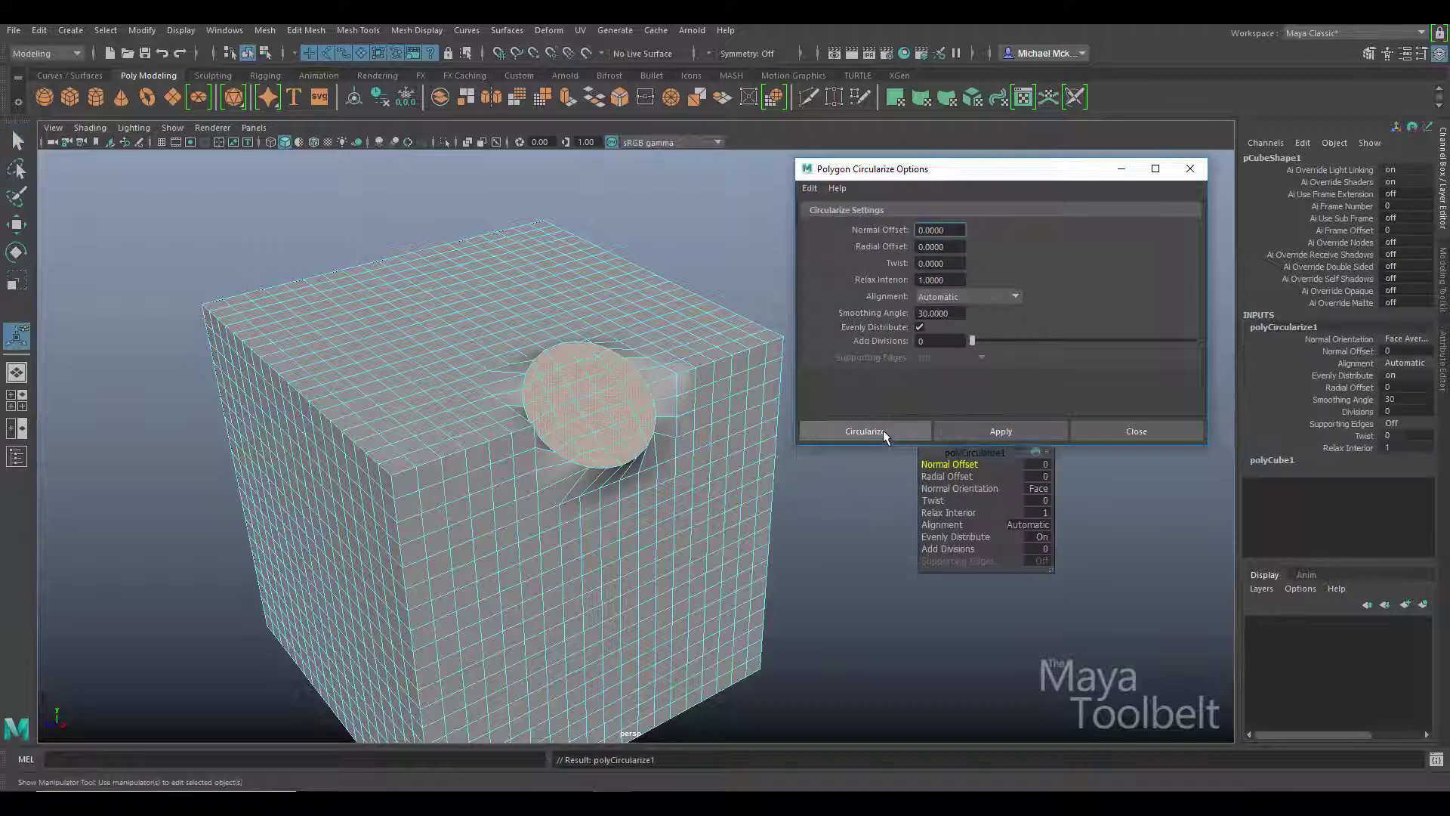
# - Compare the in-view Circularize settings with those in the Polygon Circularize Options
pyautogui.keyDown('alt'); pyautogui.moveTo(780, 547); pyautogui.dragTo(719, 451); pyautogui.keyUp('alt')
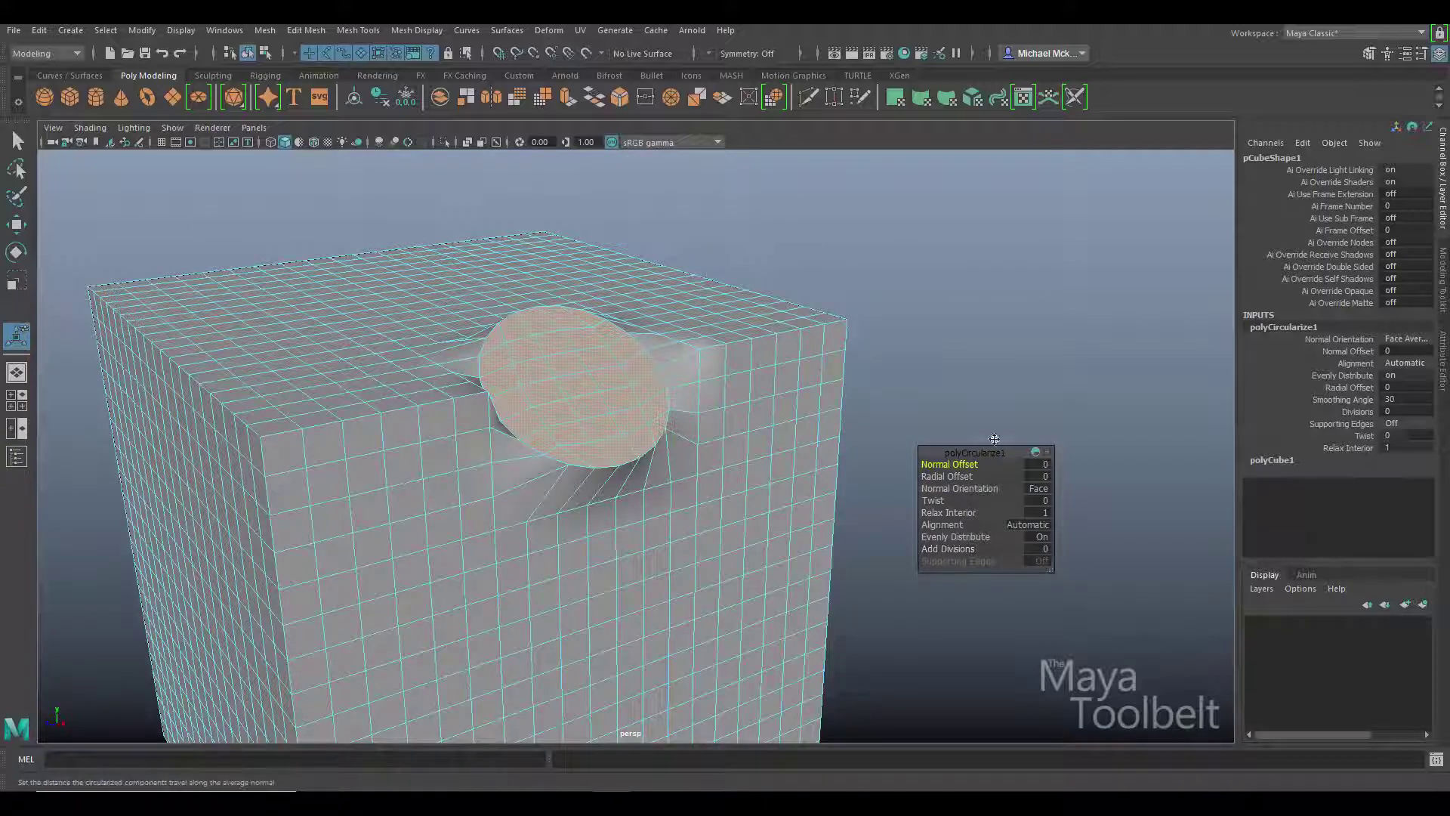
pyautogui.moveTo(968, 463); pyautogui.dragTo(991, 323)
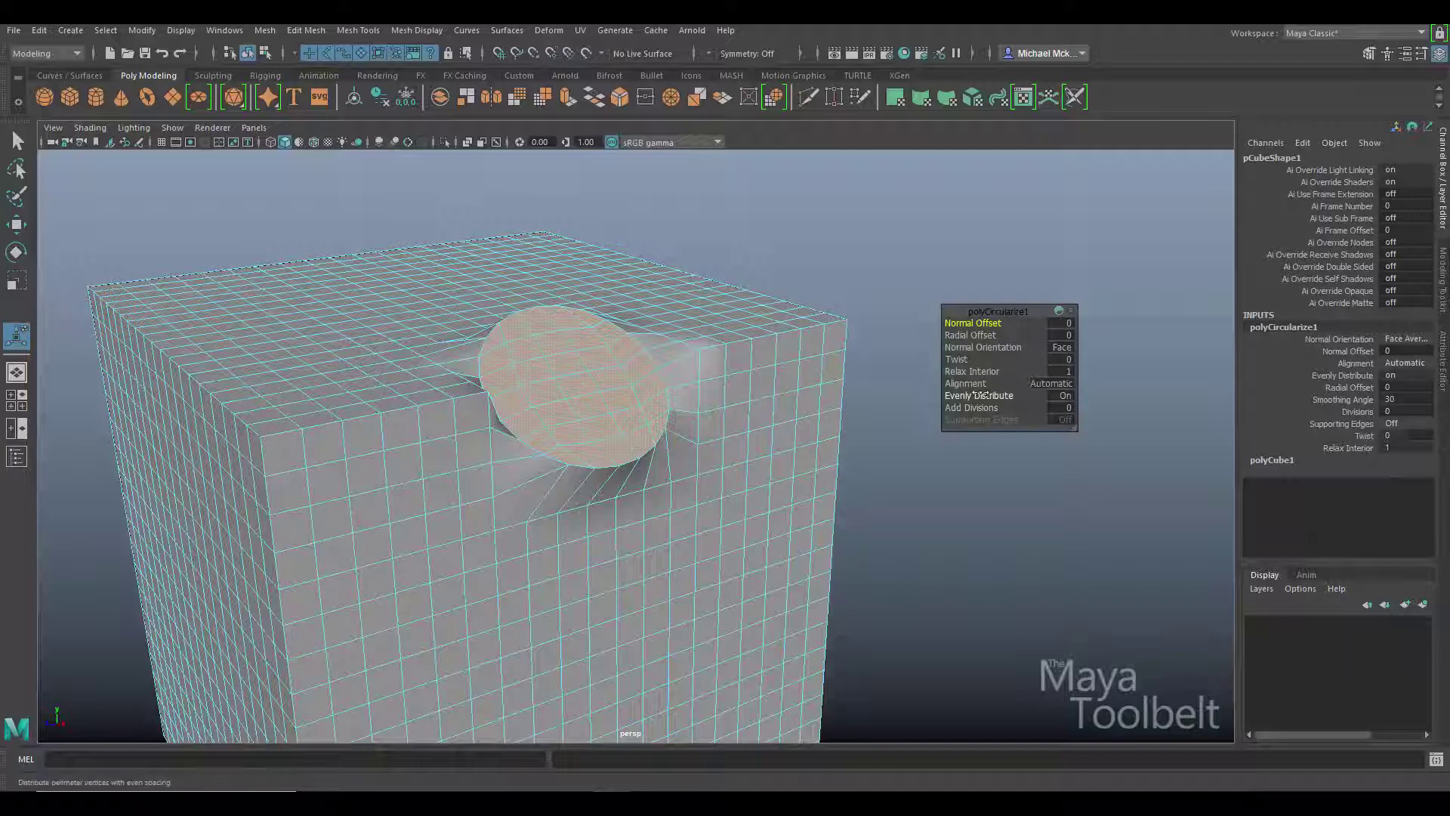
pyautogui.click(305, 31)
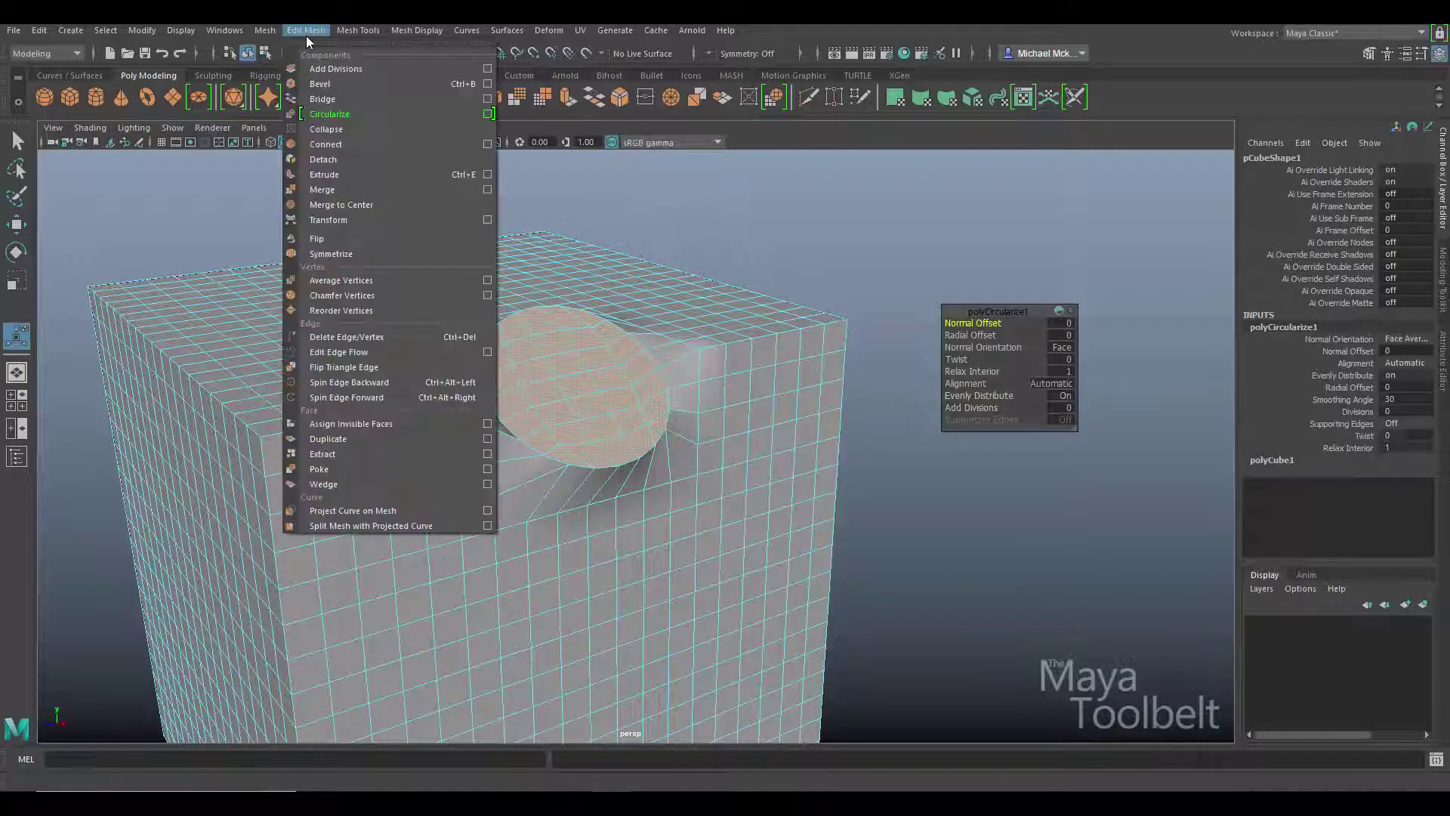
pyautogui.click(486, 115)
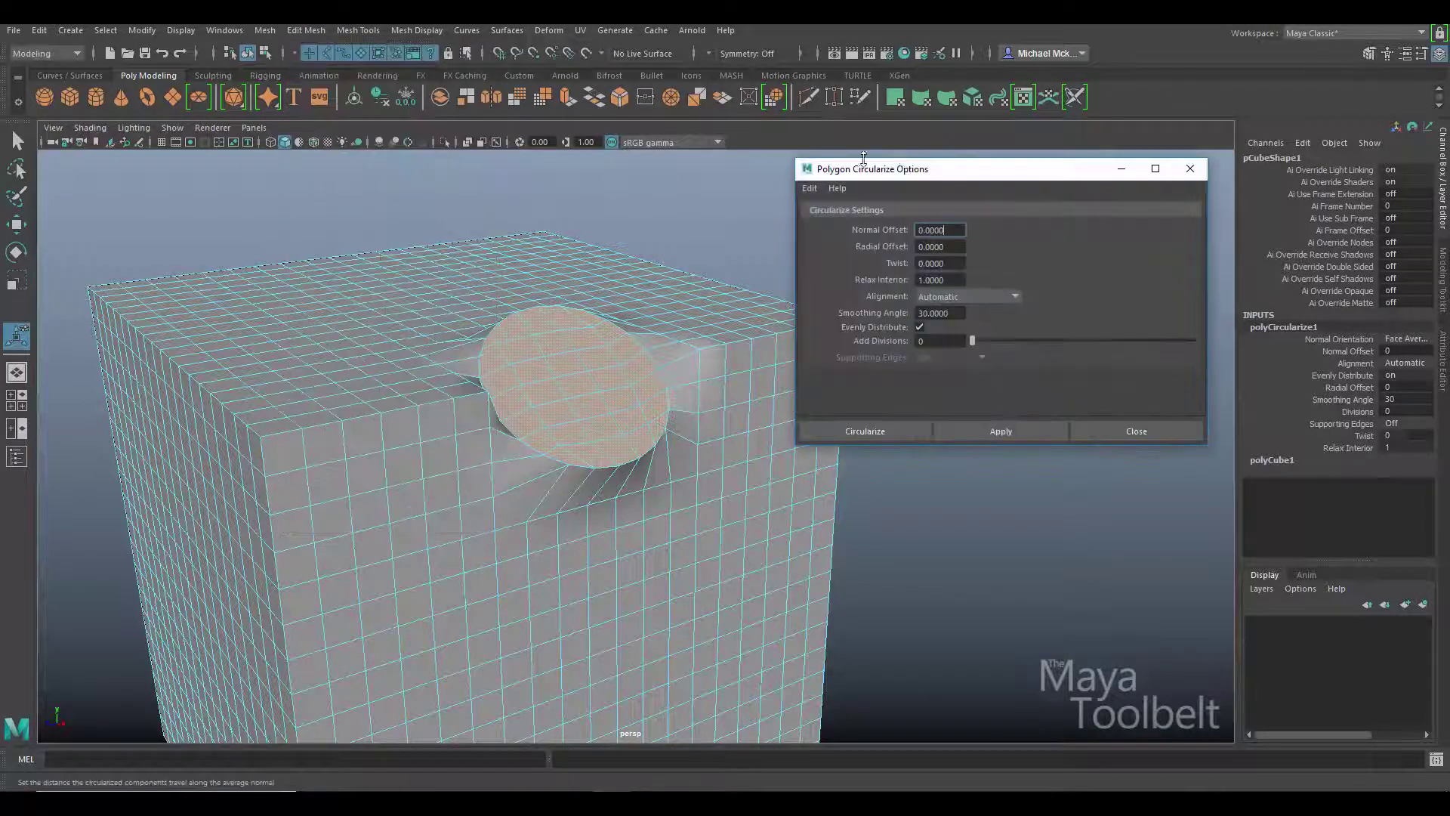
pyautogui.moveTo(926, 173); pyautogui.dragTo(623, 234)
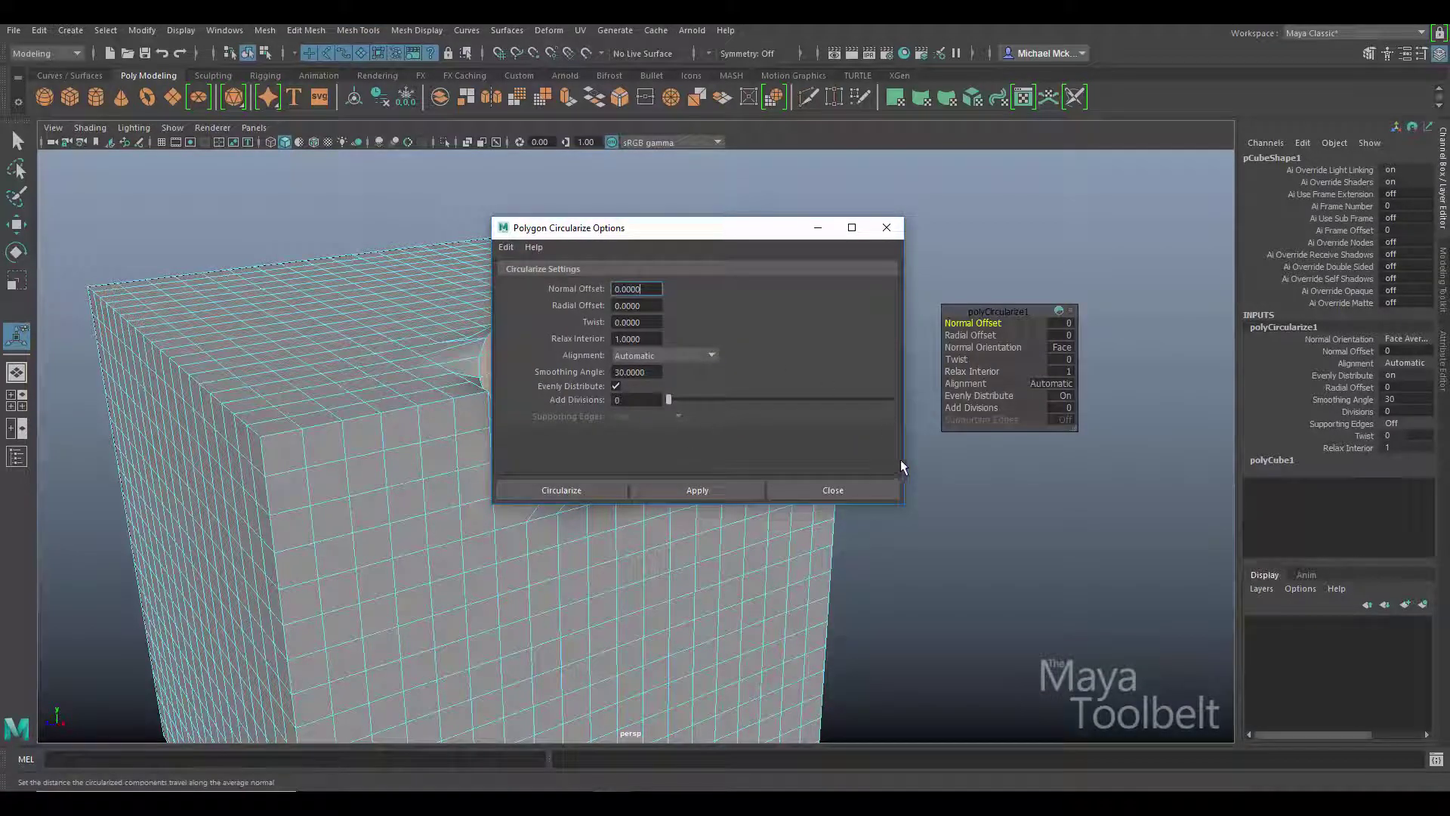
pyautogui.click(840, 490)
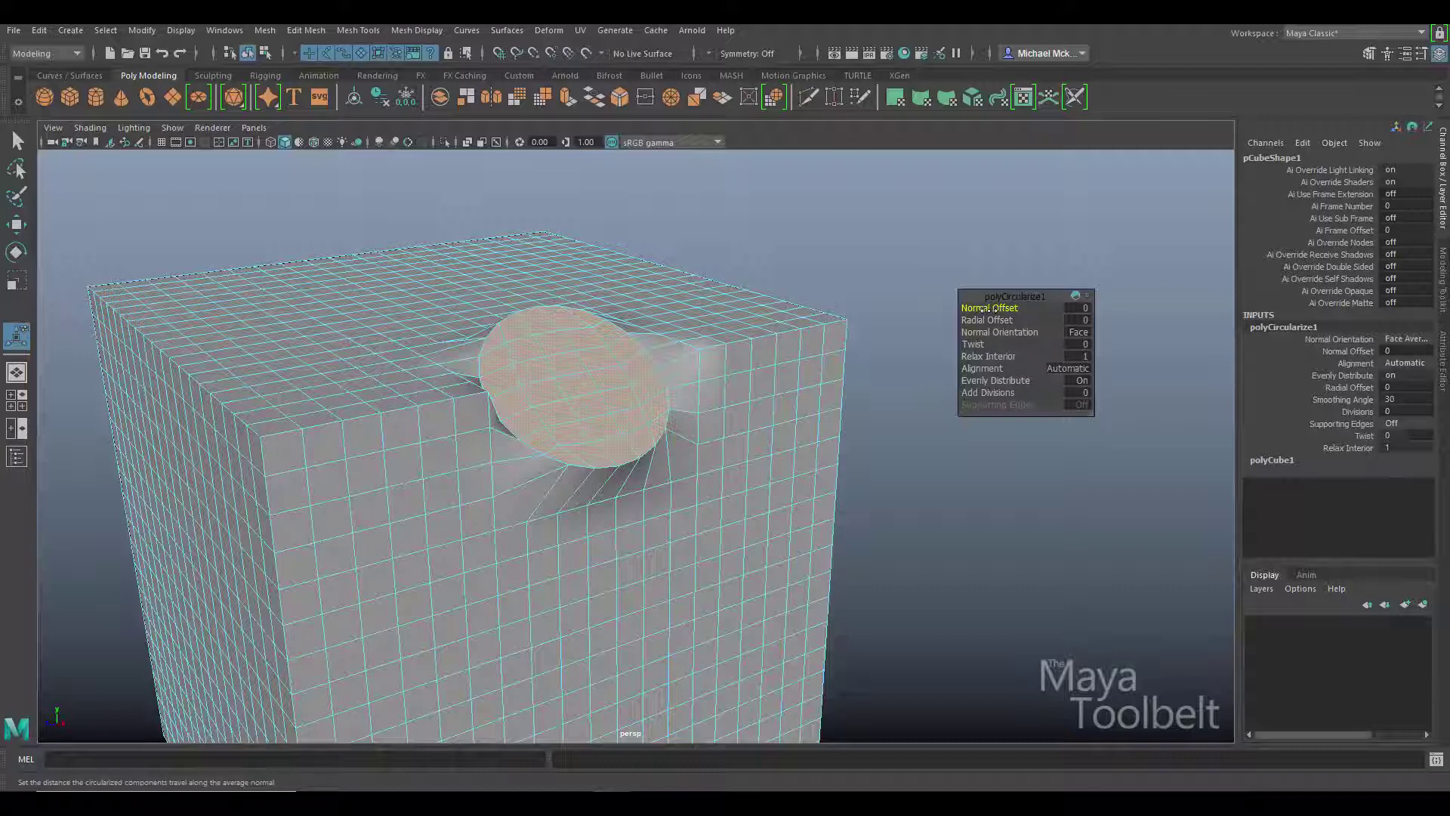
# - Set the circularized faces' Normal Offset to 0.7 and inspect the raised disc from several sides
pyautogui.moveTo(989, 309); pyautogui.dragTo(605, 355)
pyautogui.keyDown('alt'); pyautogui.moveTo(635, 421); pyautogui.dragTo(807, 370); pyautogui.keyUp('alt')
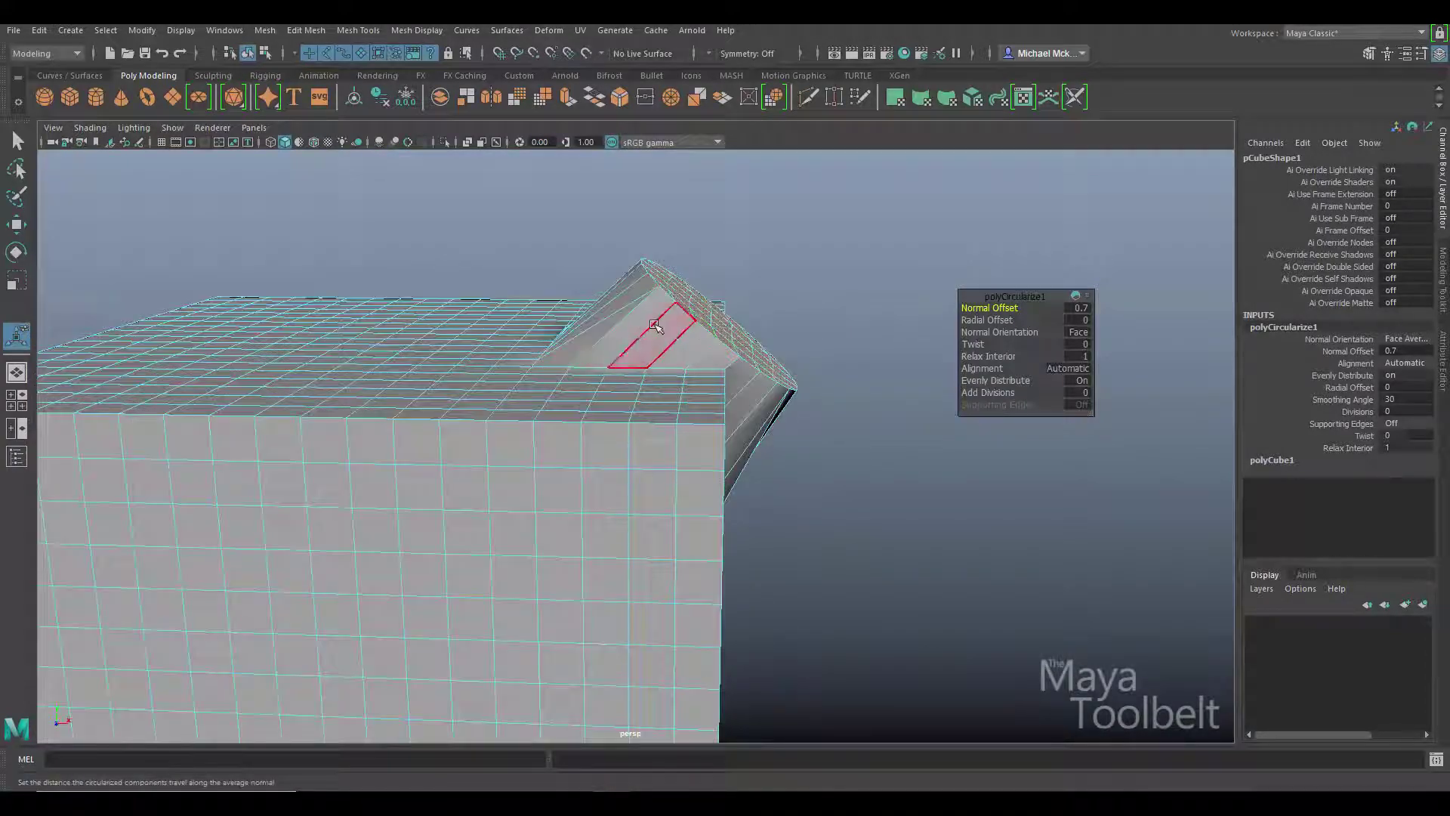
pyautogui.keyDown('alt'); pyautogui.moveTo(655, 326); pyautogui.dragTo(755, 358); pyautogui.keyUp('alt')
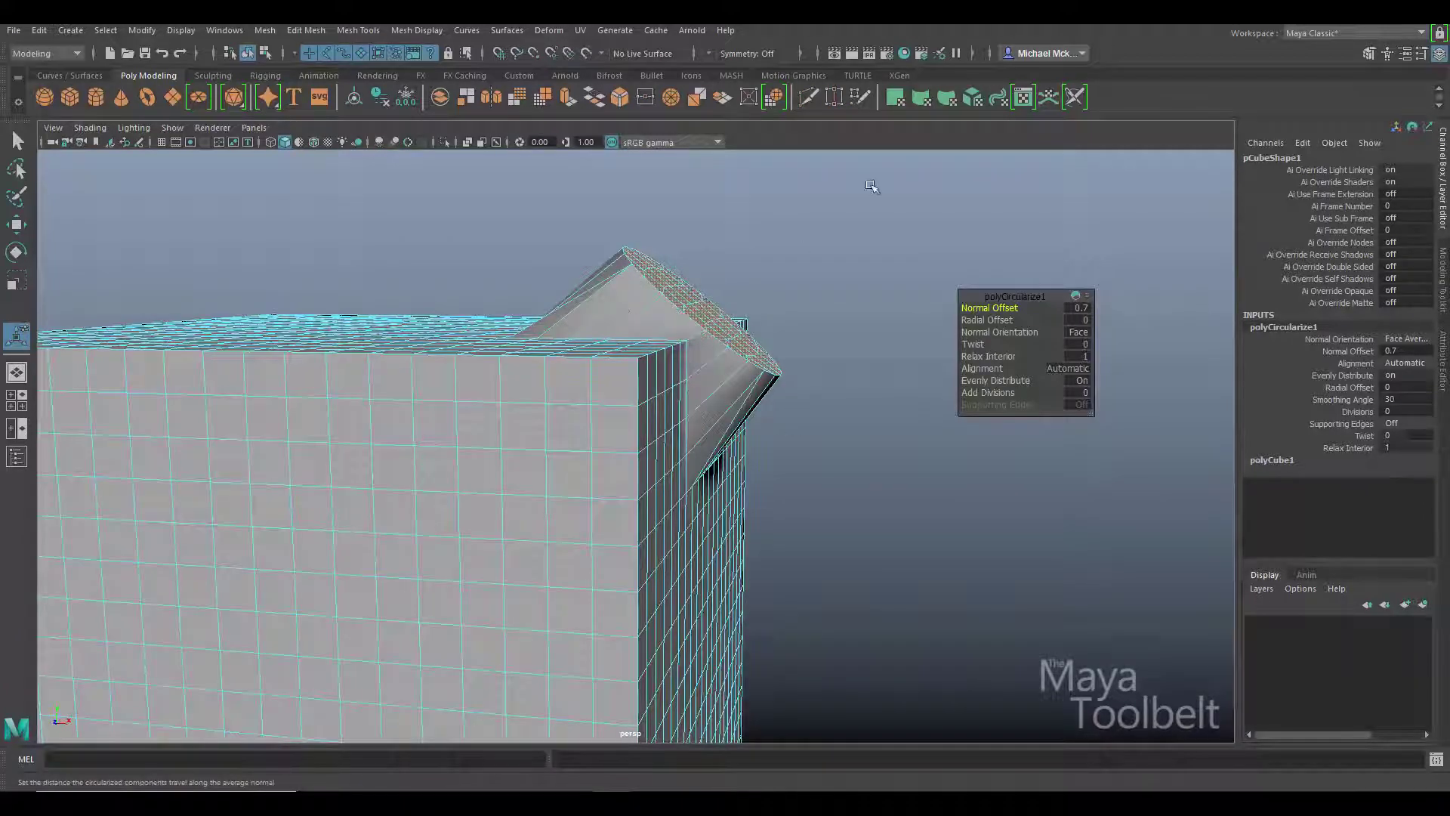
pyautogui.keyDown('alt'); pyautogui.moveTo(753, 314); pyautogui.dragTo(695, 361); pyautogui.keyUp('alt')
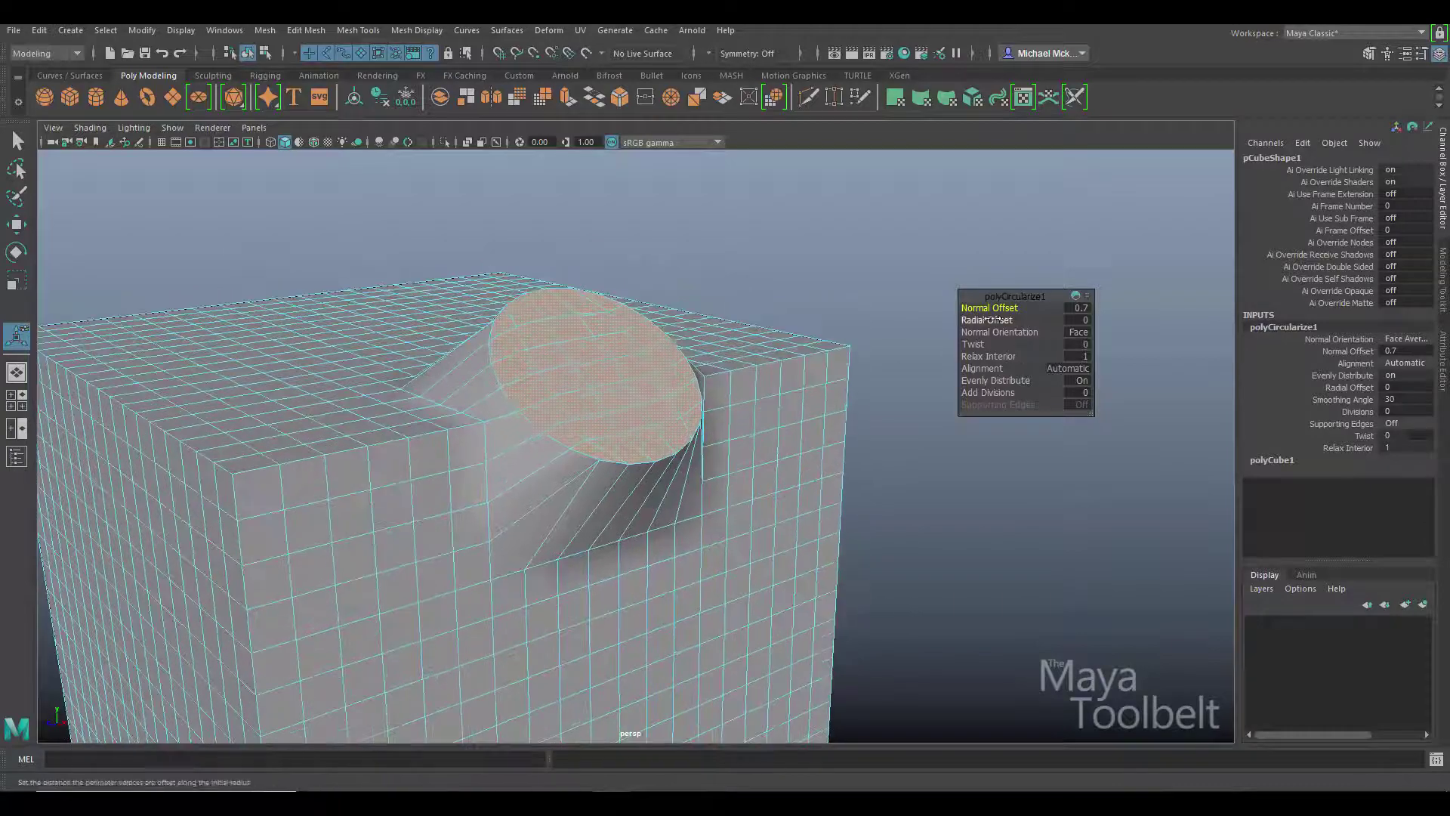
pyautogui.press('f')
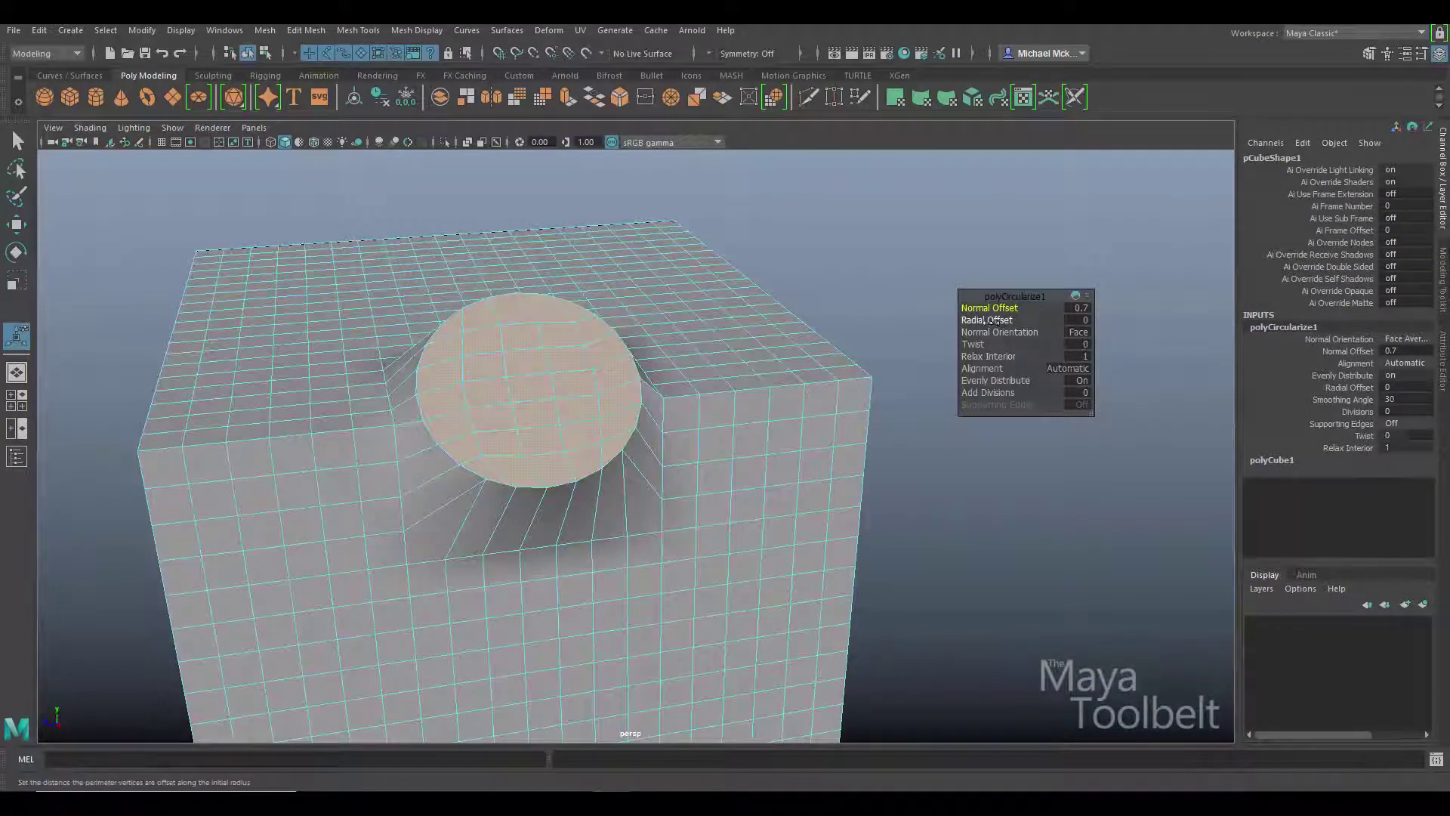
# - Set the circularized faces' Radial Offset to -0.34 and switch their Normal Orientation to Edge Loop
pyautogui.moveTo(978, 319); pyautogui.dragTo(950, 338)
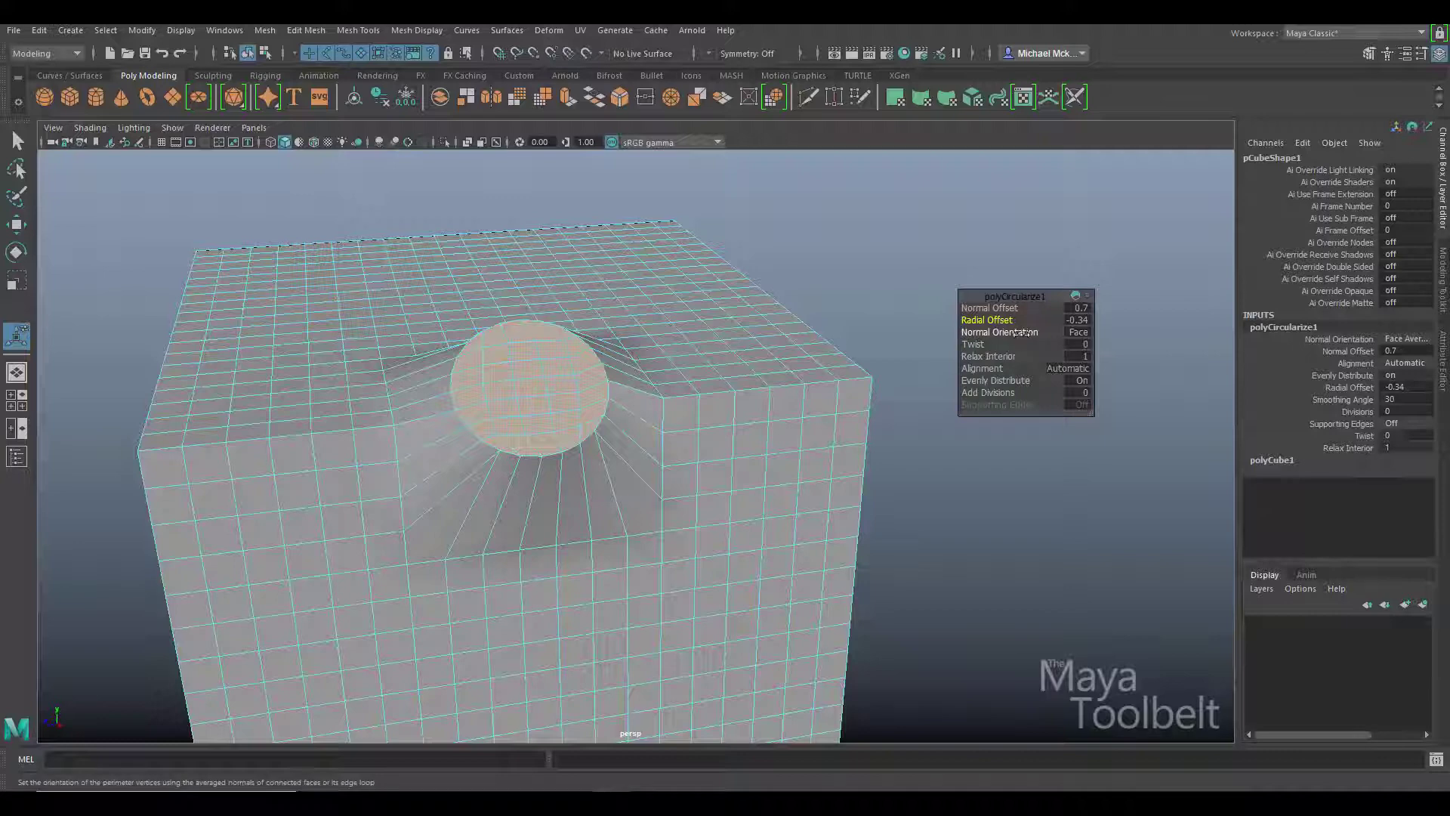
pyautogui.click(1080, 332)
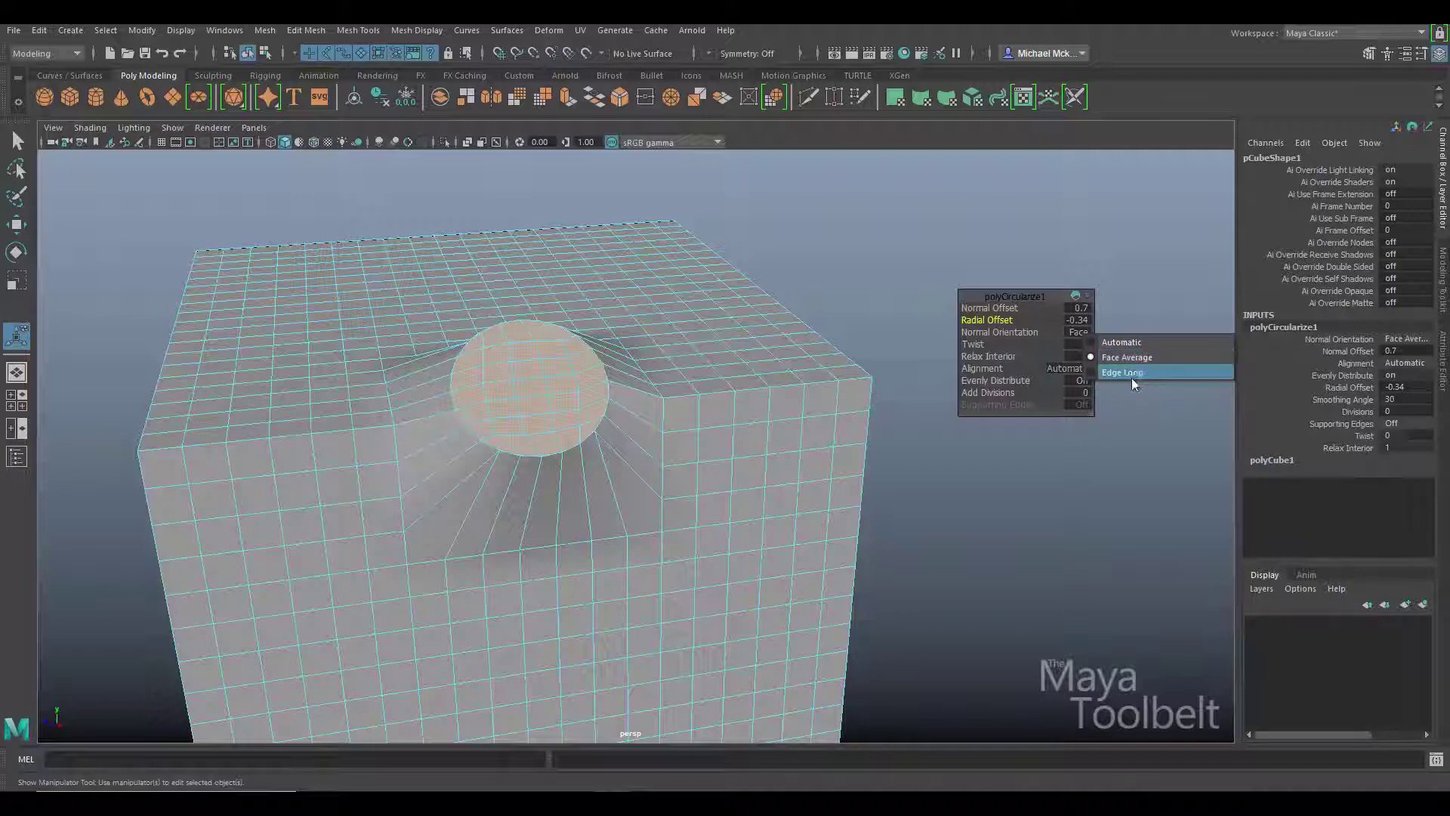
pyautogui.keyDown('alt'); pyautogui.moveTo(755, 378); pyautogui.dragTo(806, 430); pyautogui.keyUp('alt')
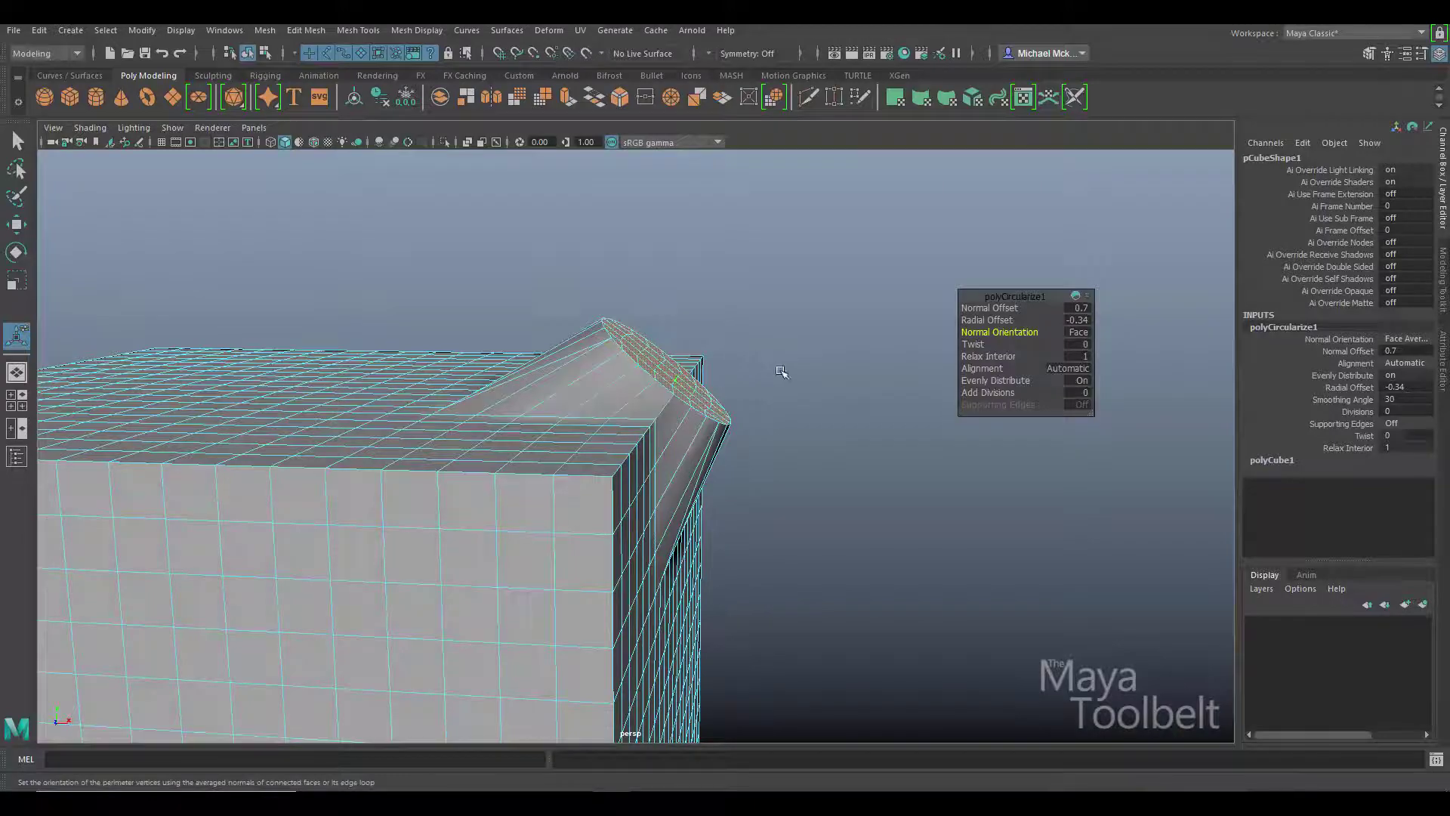
pyautogui.keyDown('alt'); pyautogui.moveTo(784, 373); pyautogui.dragTo(747, 423); pyautogui.keyUp('alt')
pyautogui.click(1078, 333)
pyautogui.click(1130, 373)
pyautogui.keyDown('alt'); pyautogui.moveTo(453, 499); pyautogui.dragTo(544, 483); pyautogui.keyUp('alt')
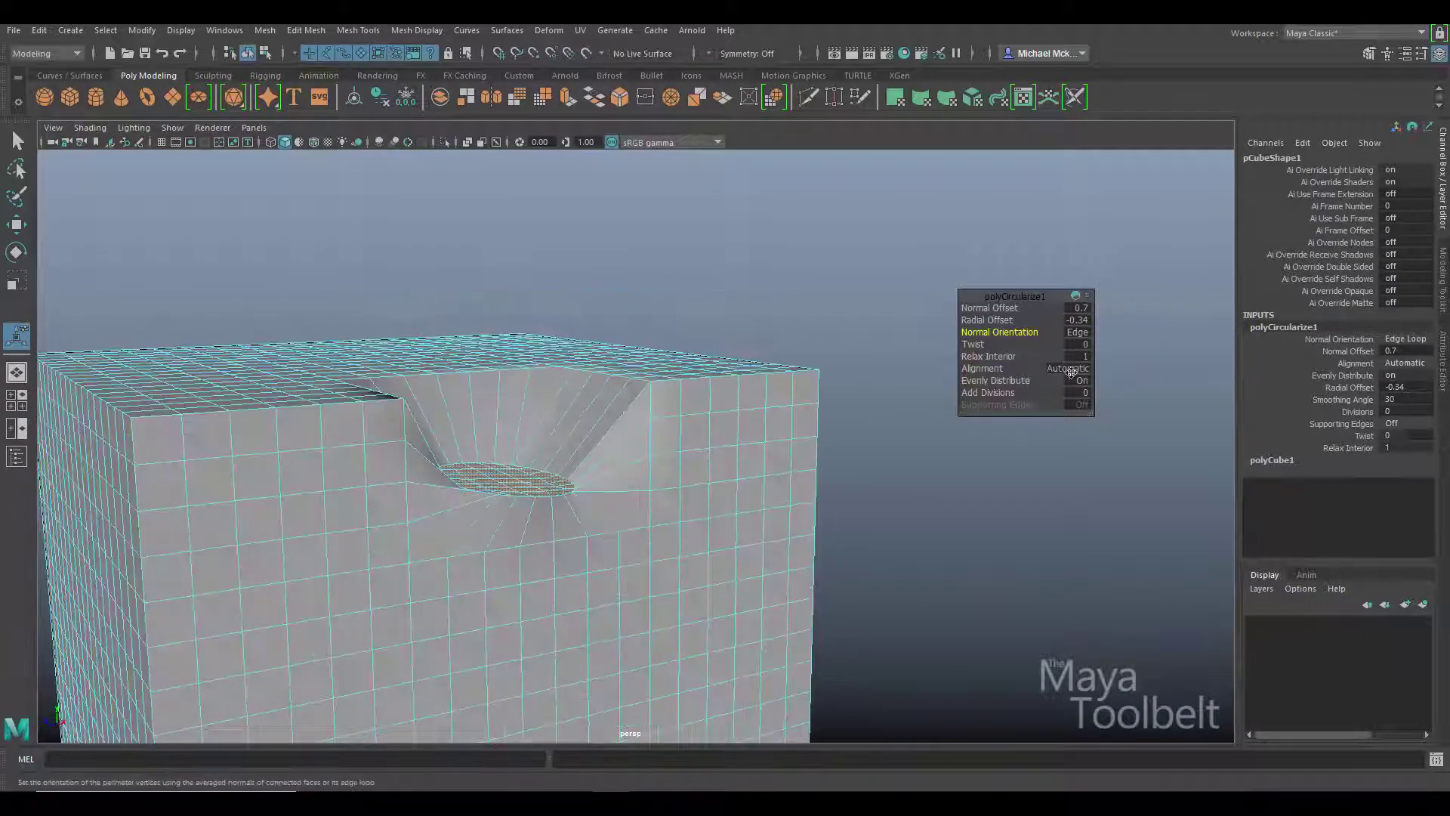
# - Set both the Normal Offset and the Radial Offset of the circularized faces to 0
pyautogui.click(1086, 307)
pyautogui.write('00')
pyautogui.press('Return')
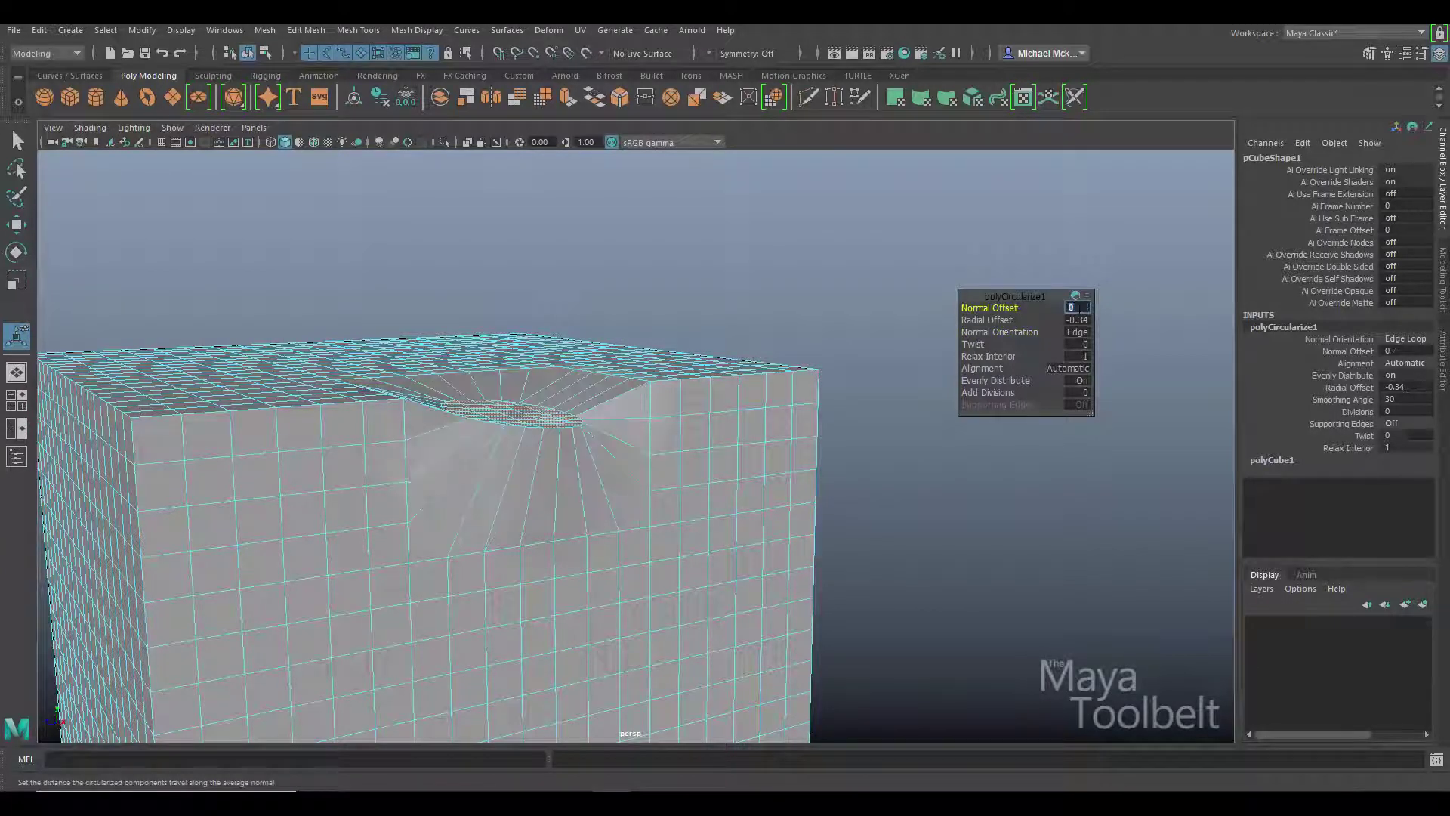
pyautogui.click(1080, 320)
pyautogui.write('0')
pyautogui.press('Return')
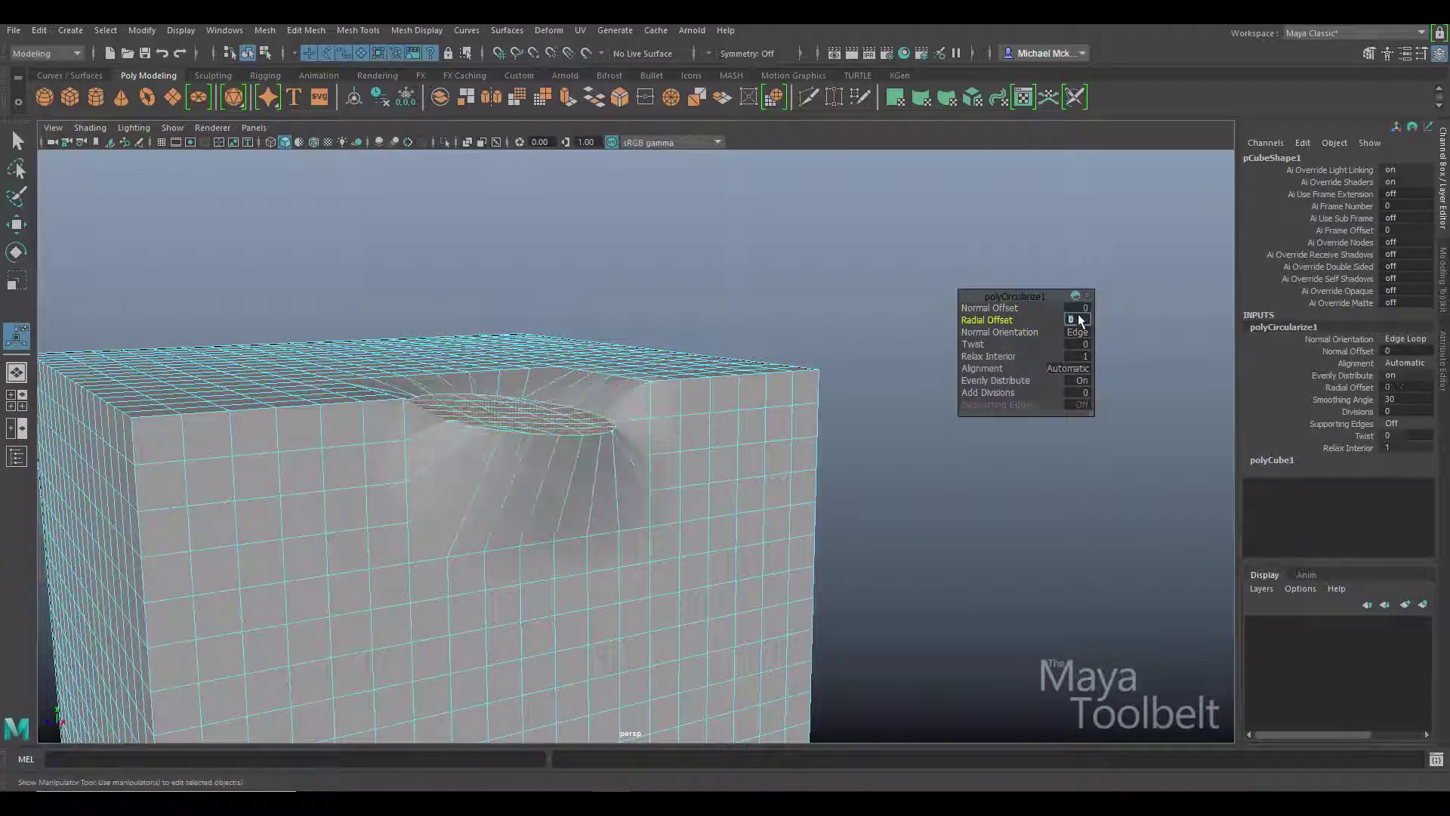
pyautogui.keyDown('alt'); pyautogui.moveTo(421, 333); pyautogui.dragTo(355, 333); pyautogui.keyUp('alt')
pyautogui.keyDown('alt'); pyautogui.moveTo(624, 378); pyautogui.dragTo(672, 394); pyautogui.keyUp('alt')
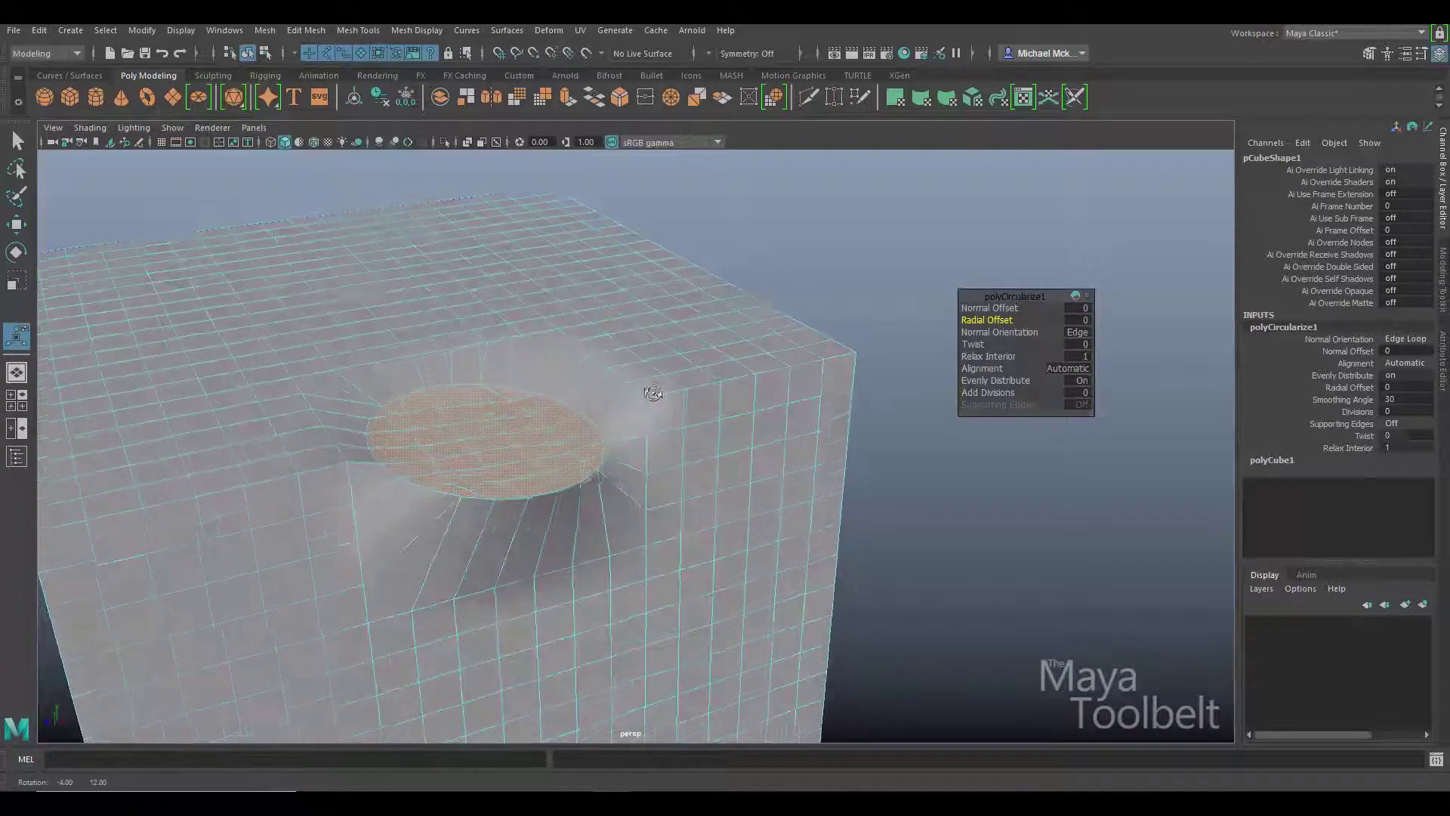
# - Switch the Normal Orientation to Face Average and set the Normal Offset to 0.83
pyautogui.click(1079, 332)
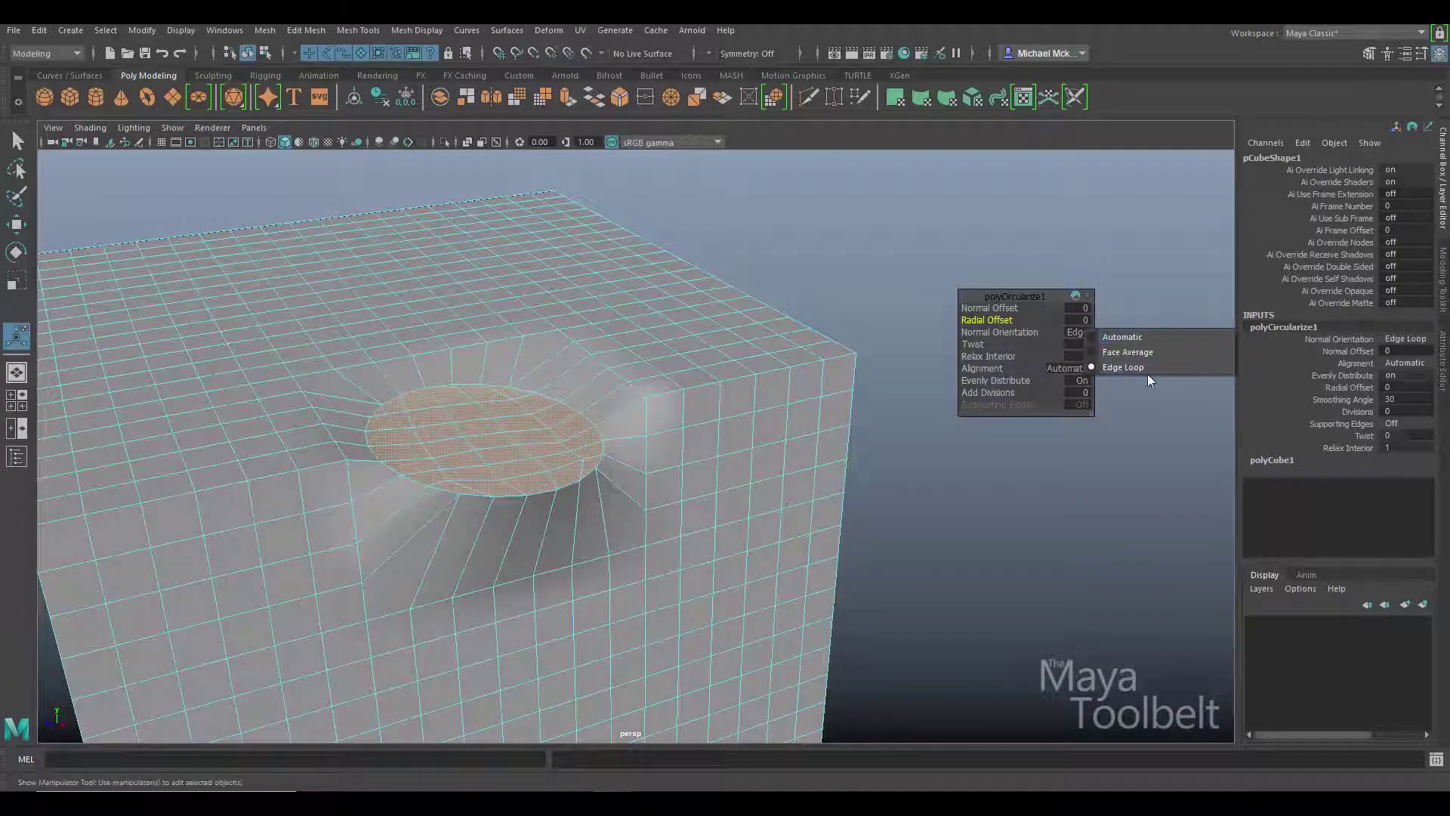
pyautogui.click(1144, 365)
pyautogui.keyDown('alt'); pyautogui.moveTo(688, 476); pyautogui.dragTo(747, 453); pyautogui.keyUp('alt')
pyautogui.click(1079, 332)
pyautogui.click(1133, 338)
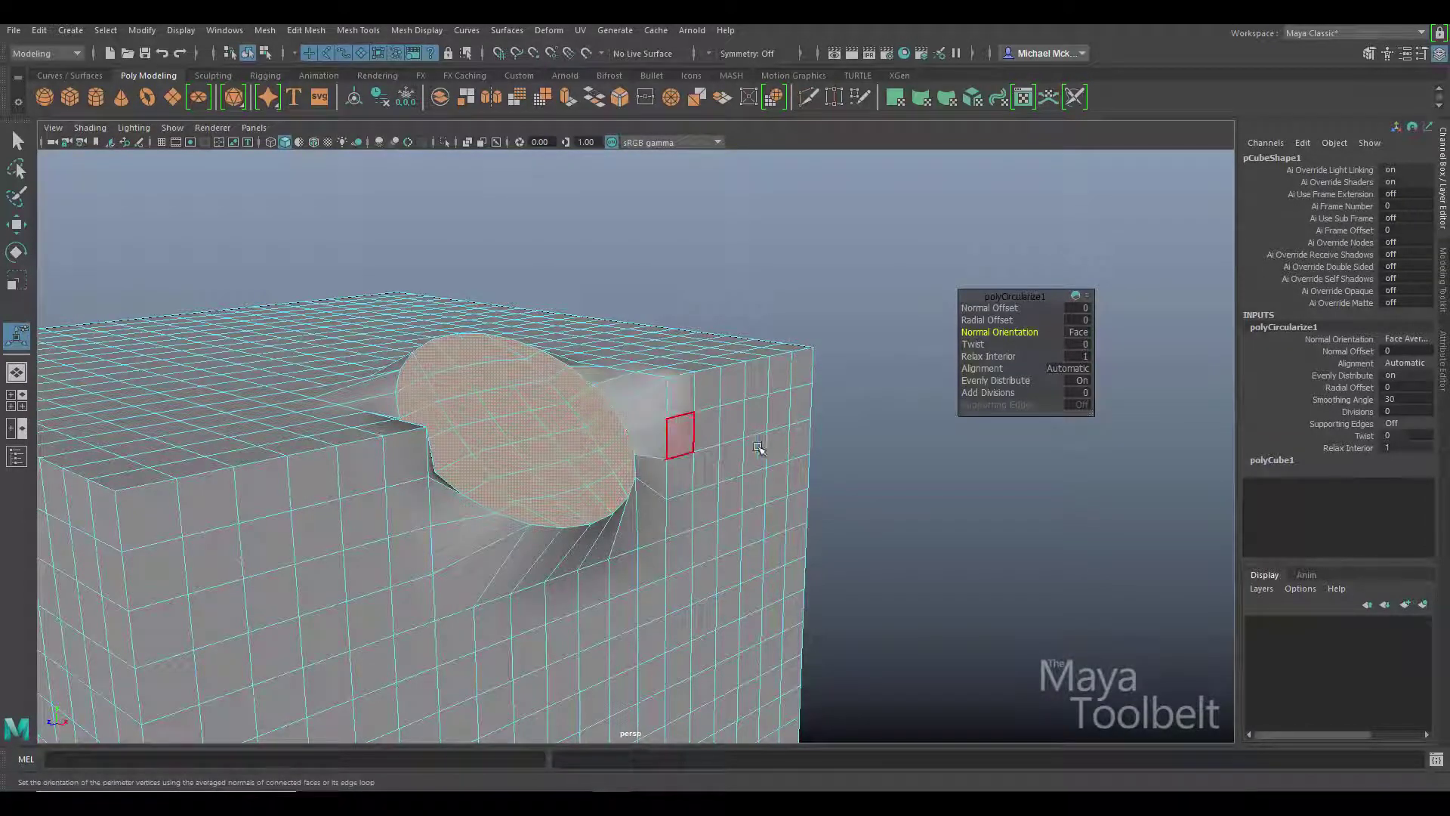
pyautogui.keyDown('alt'); pyautogui.moveTo(680, 430); pyautogui.dragTo(1164, 335); pyautogui.keyUp('alt')
pyautogui.click(1065, 313)
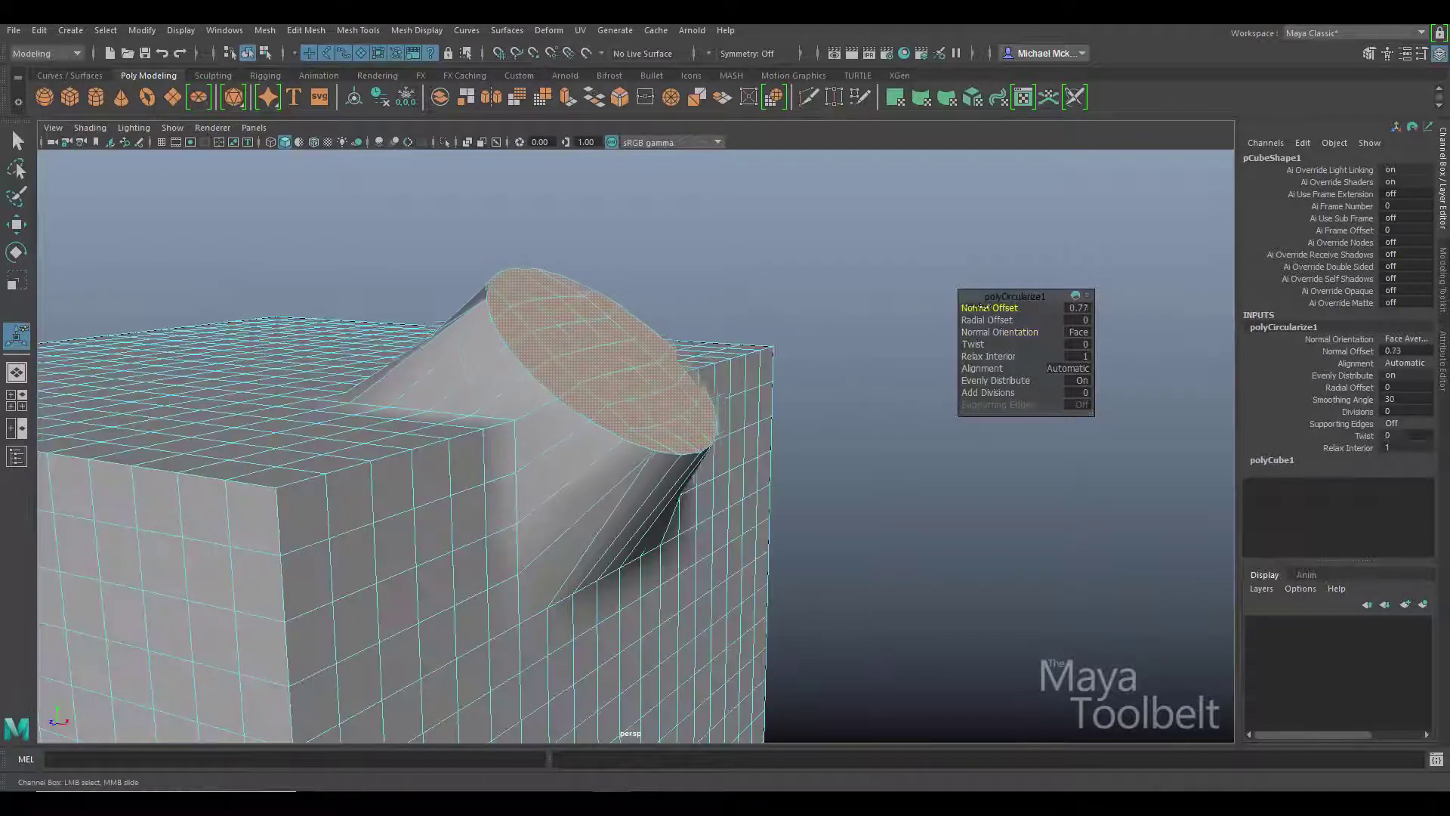
pyautogui.moveTo(1020, 332); pyautogui.dragTo(897, 347, button='middle')
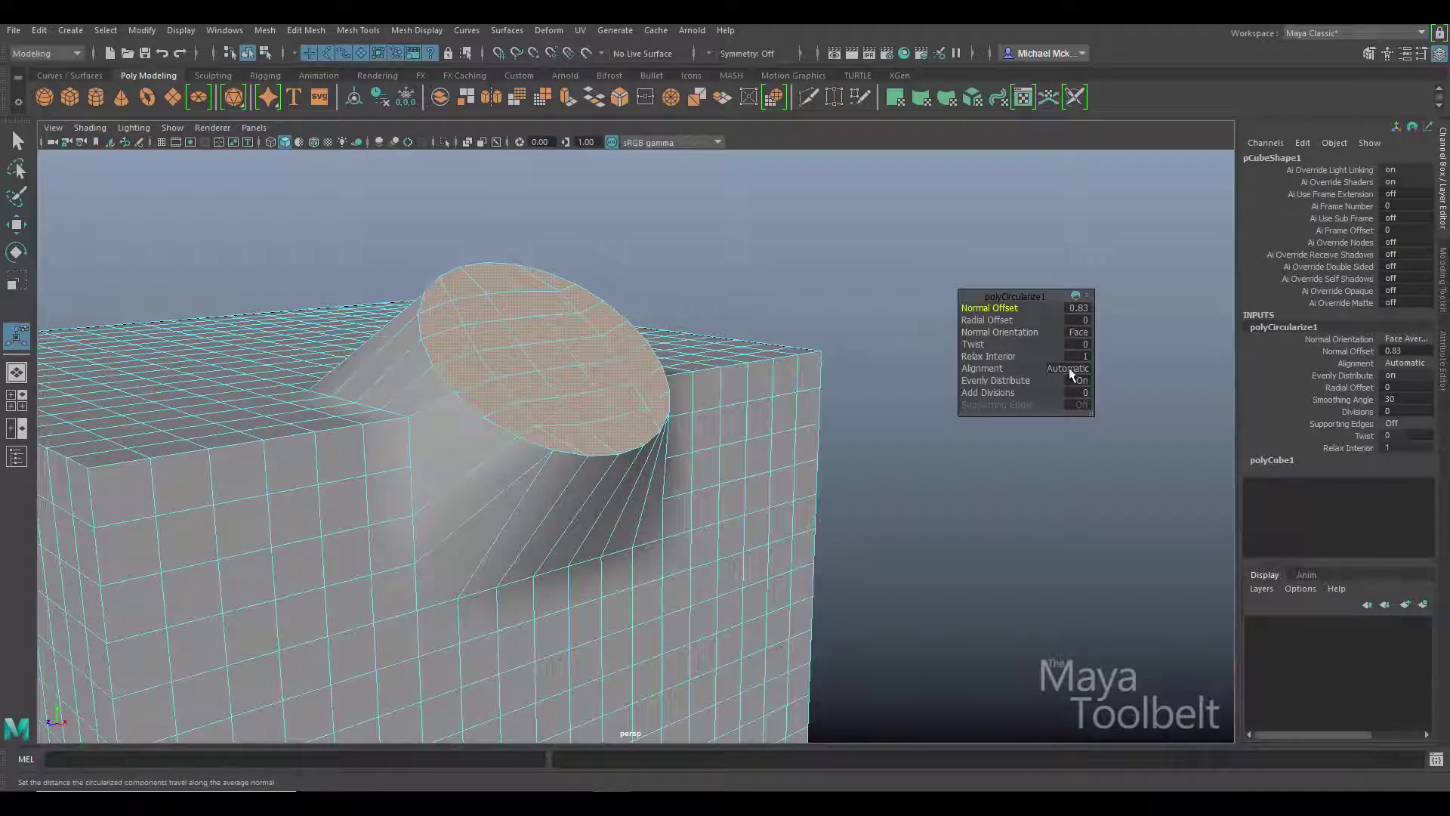
# - Compare Normal Orientation Edge Loop with Face Average on the offset disc, ending on Face Average
pyautogui.click(1080, 332)
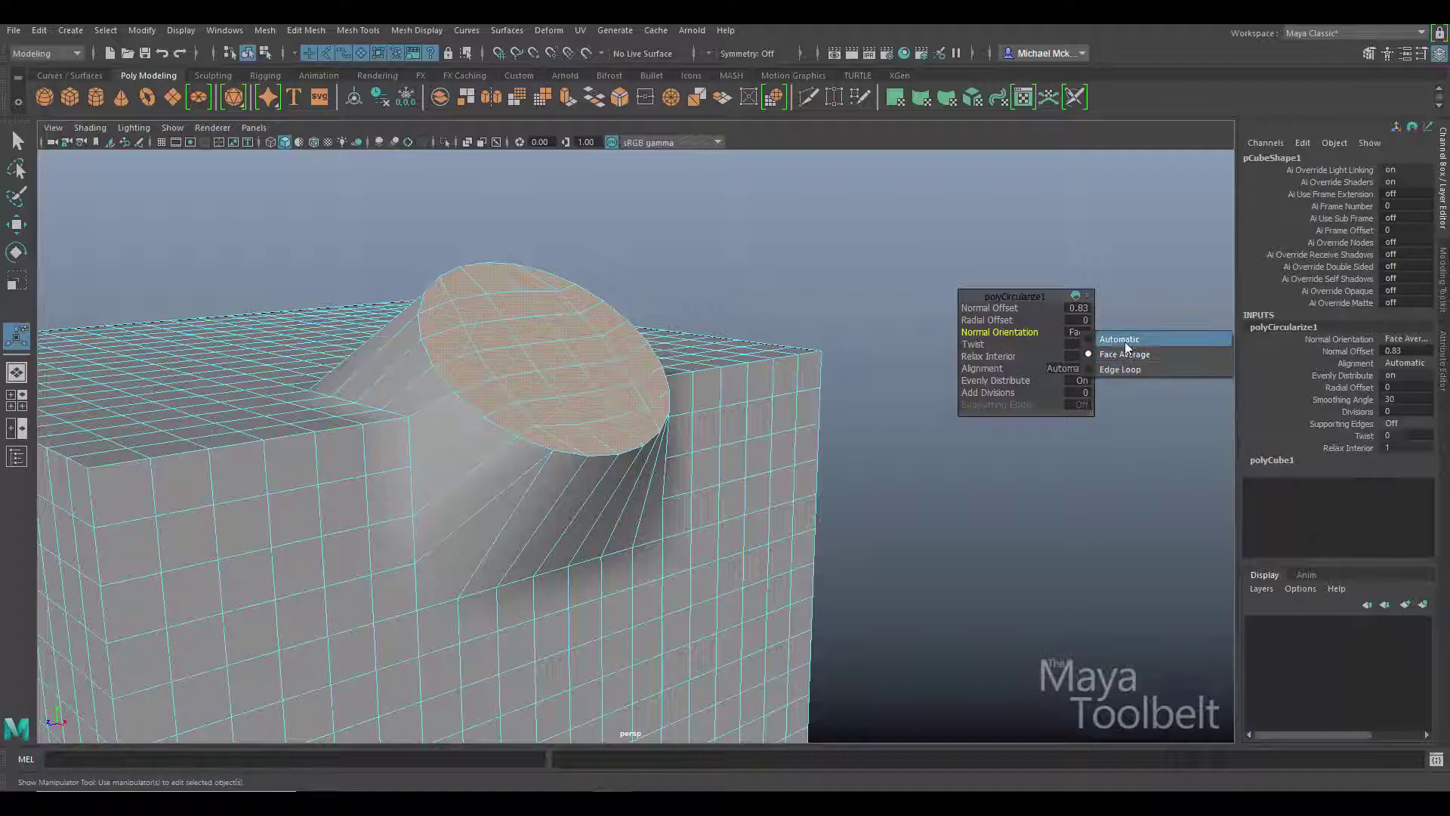
pyautogui.click(1122, 369)
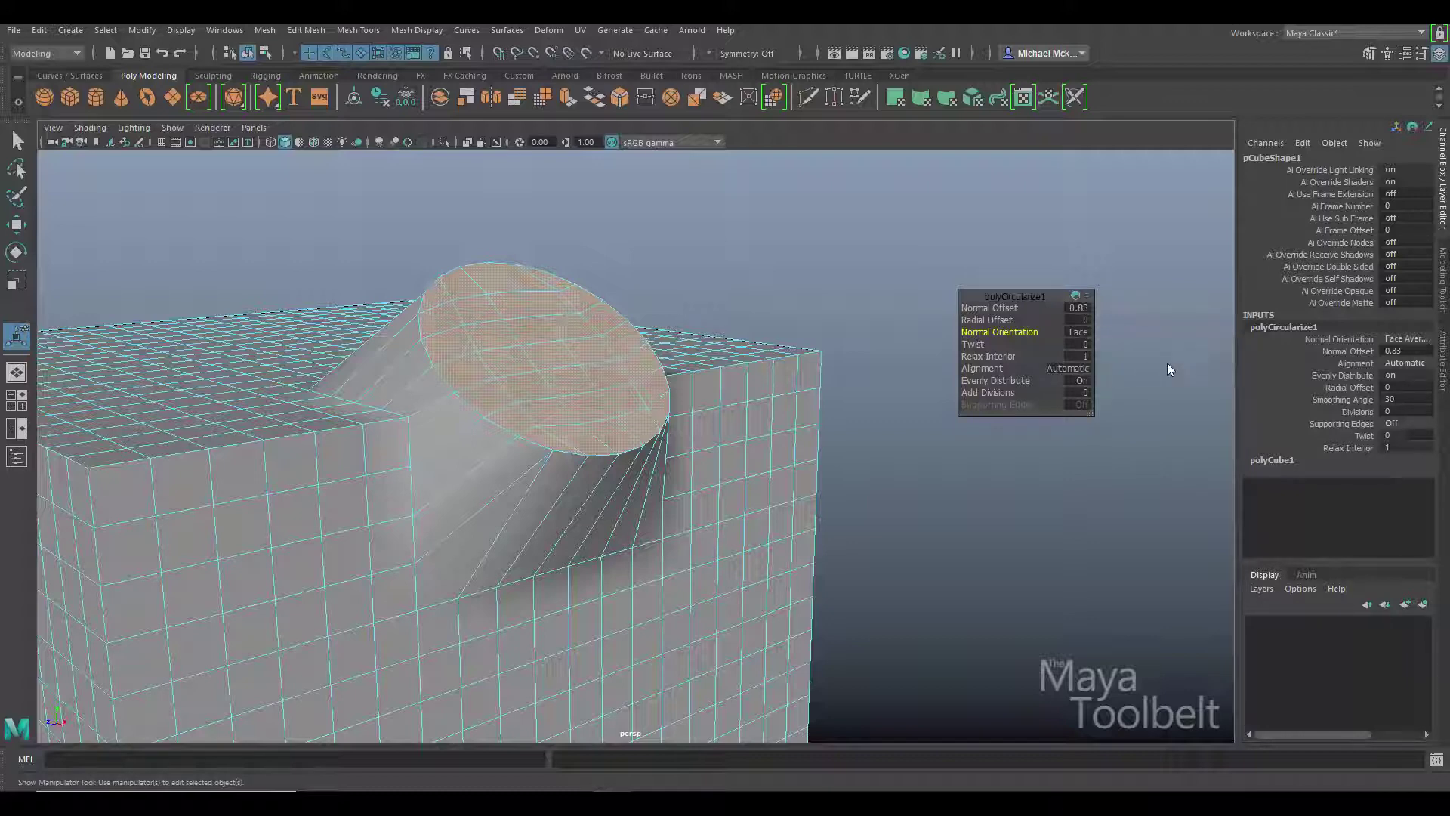
pyautogui.keyDown('alt'); pyautogui.moveTo(661, 456); pyautogui.dragTo(619, 453); pyautogui.keyUp('alt')
pyautogui.keyDown('alt'); pyautogui.moveTo(755, 423); pyautogui.dragTo(823, 426); pyautogui.keyUp('alt')
pyautogui.click(1076, 336)
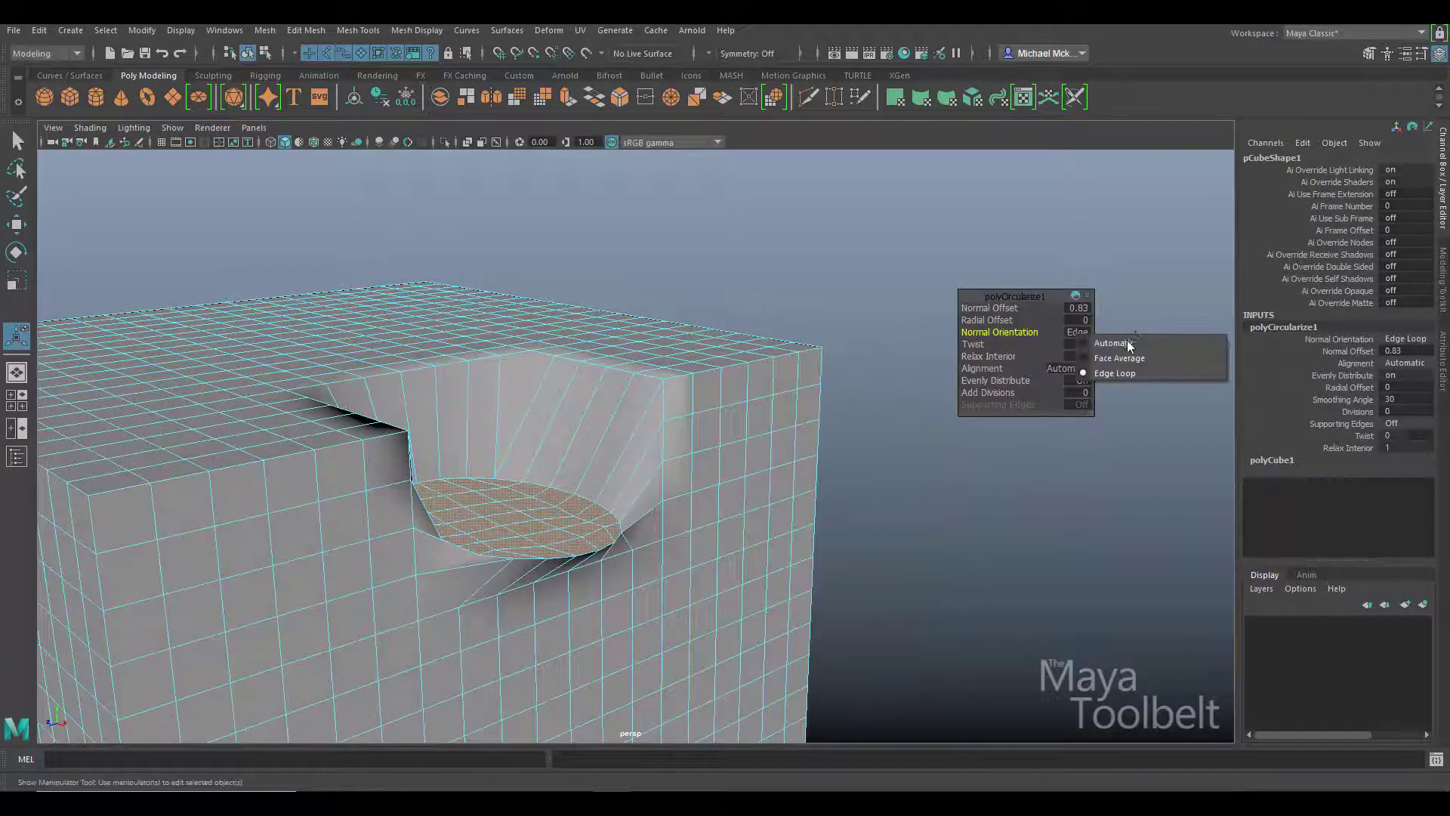
pyautogui.click(1121, 358)
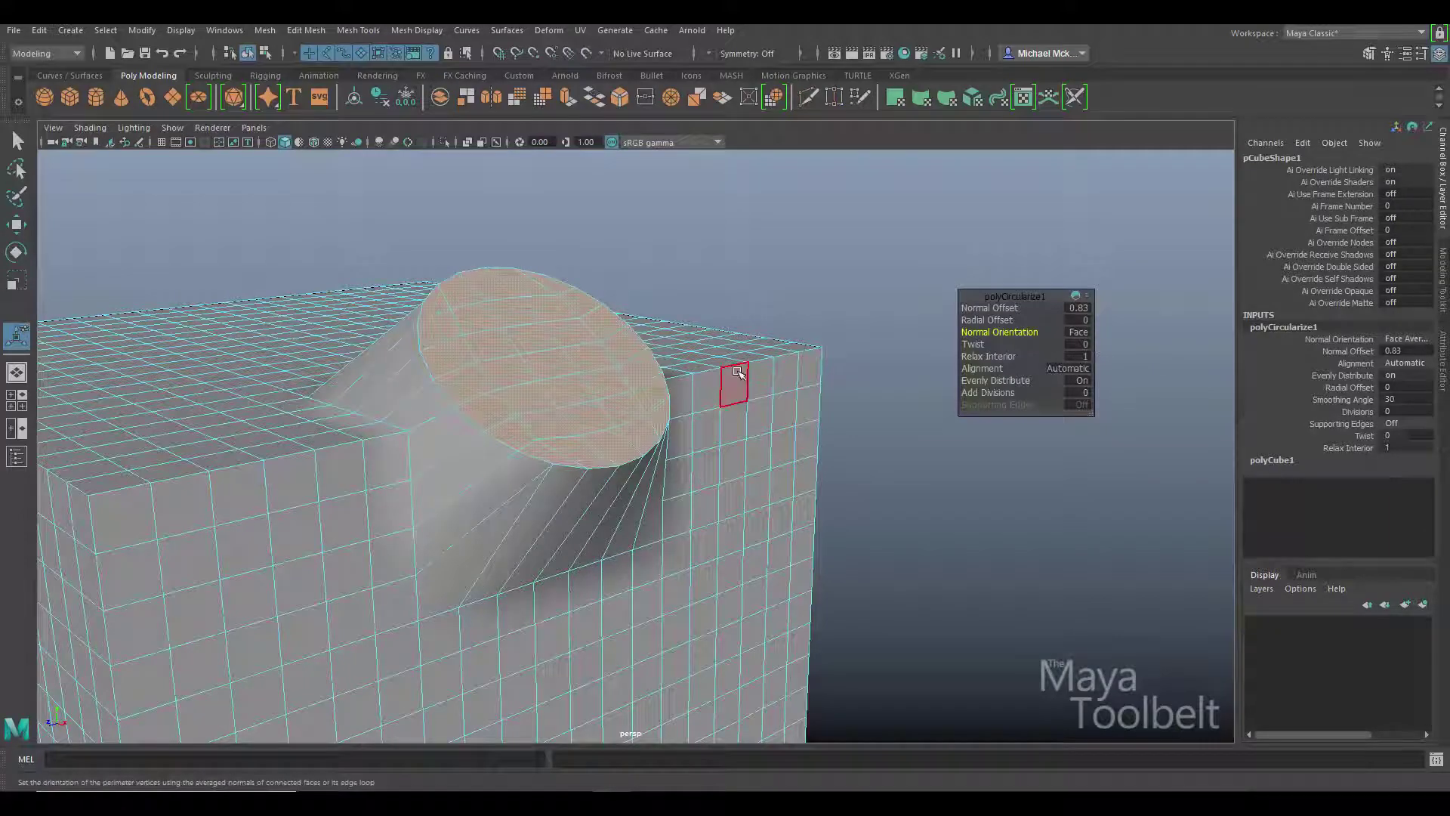
pyautogui.moveTo(737, 387)
pyautogui.keyDown('alt'); pyautogui.mouseDown()
pyautogui.moveTo(699, 448)
pyautogui.moveTo(748, 393)
pyautogui.mouseUp(); pyautogui.keyUp('alt')
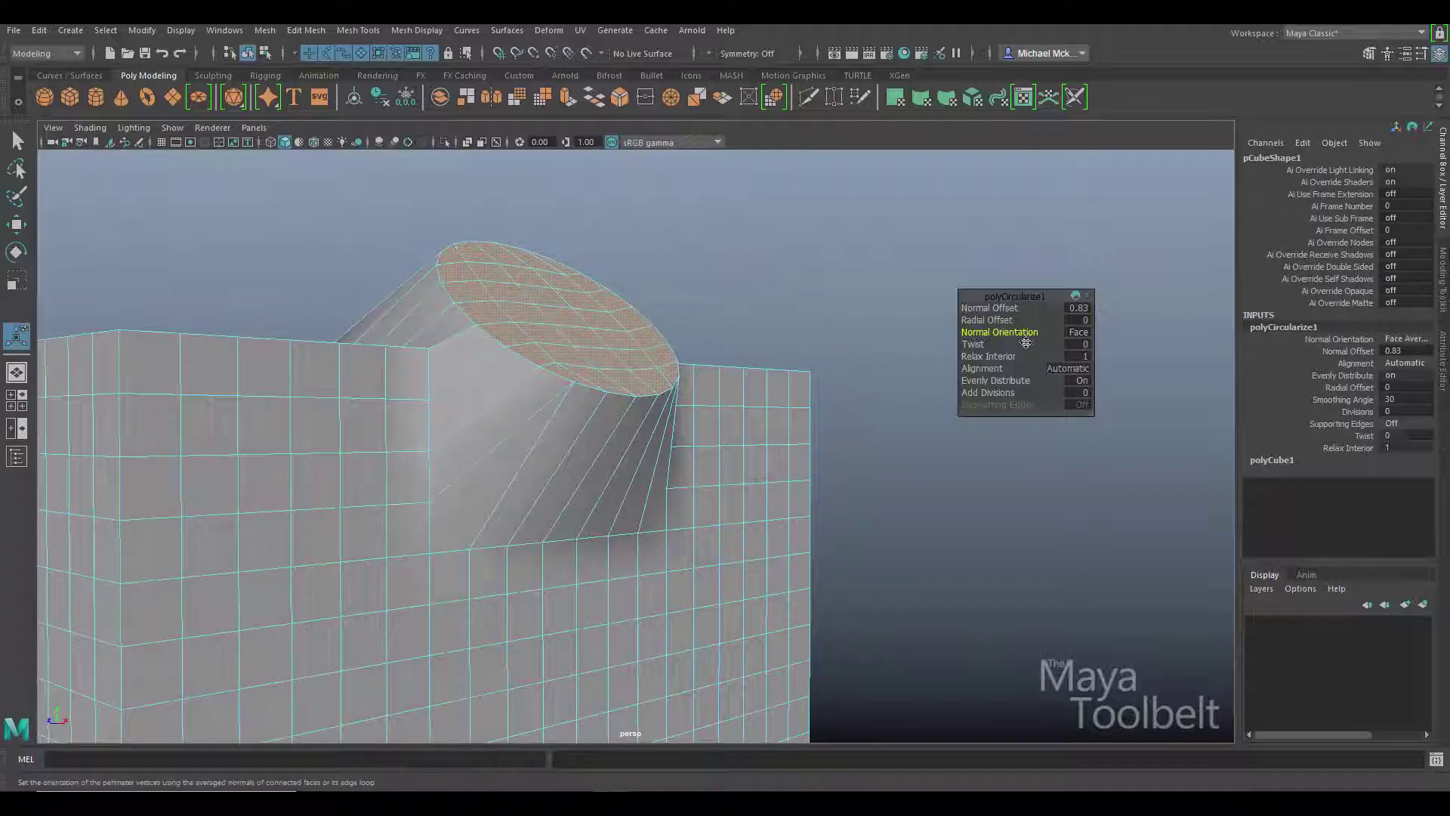
# - Try Twist values such as 14.51 and -5.59, return Twist to 0, and set the Normal Offset to 0.9
pyautogui.moveTo(995, 344); pyautogui.dragTo(950, 369)
pyautogui.keyDown('alt'); pyautogui.moveTo(770, 382); pyautogui.dragTo(801, 400); pyautogui.keyUp('alt')
pyautogui.moveTo(992, 345); pyautogui.dragTo(931, 352)
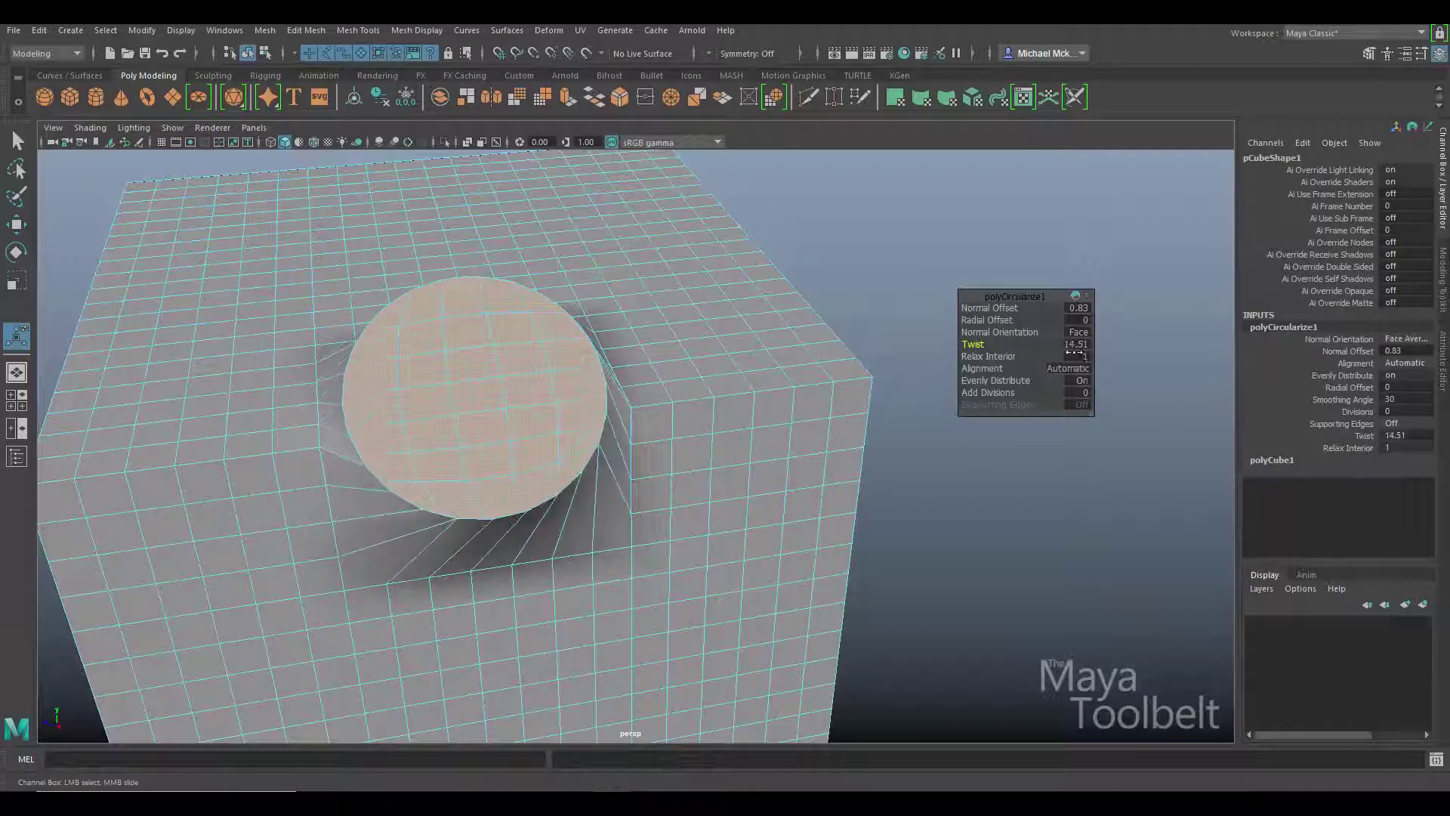
pyautogui.moveTo(906, 349); pyautogui.dragTo(689, 379)
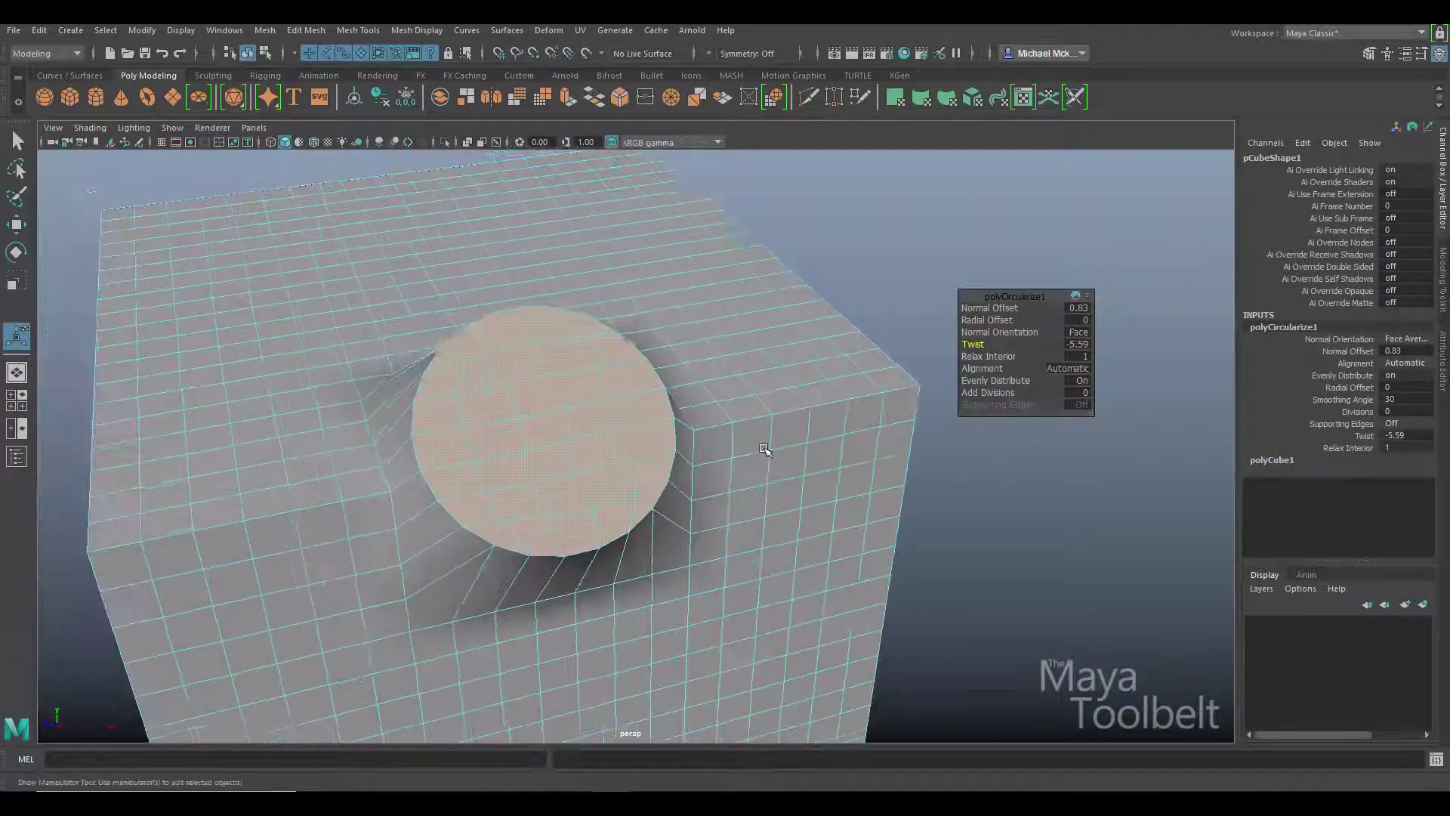
pyautogui.keyDown('alt'); pyautogui.moveTo(699, 431); pyautogui.dragTo(979, 367); pyautogui.keyUp('alt')
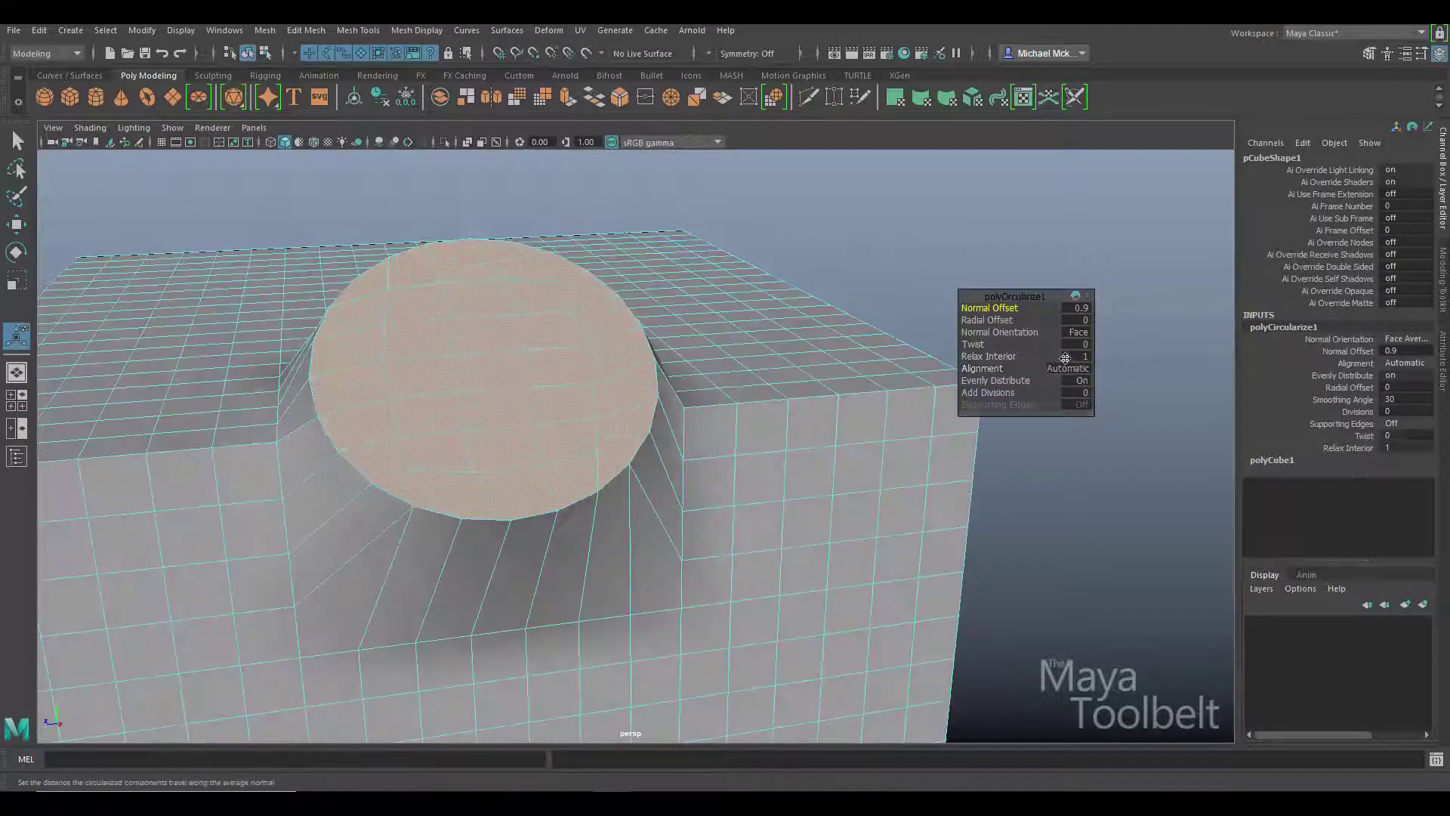
# - Set Relax Interior to 0 and inspect the faces inside the disc from different angles
pyautogui.click(1008, 355)
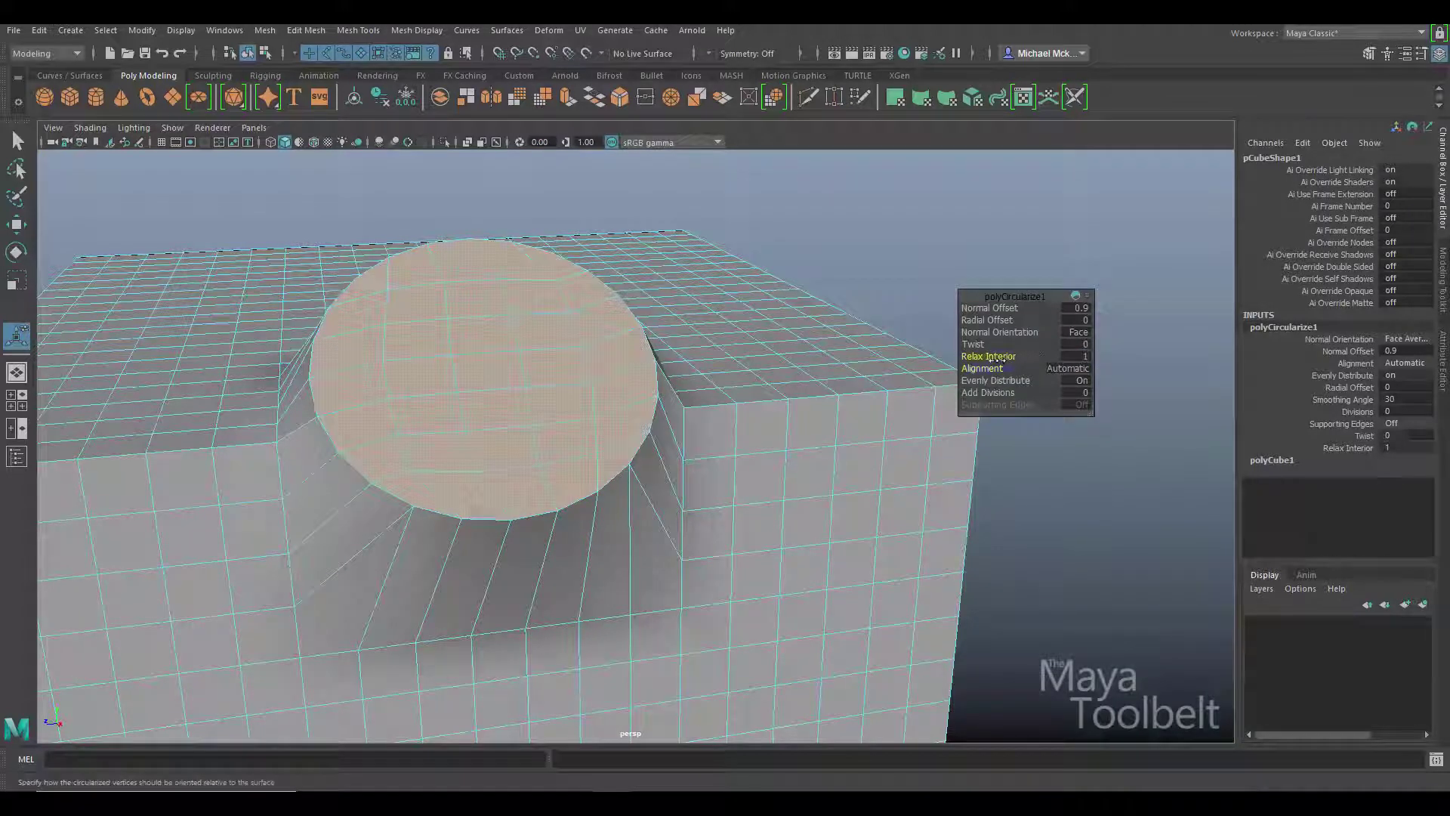
pyautogui.click(1076, 356)
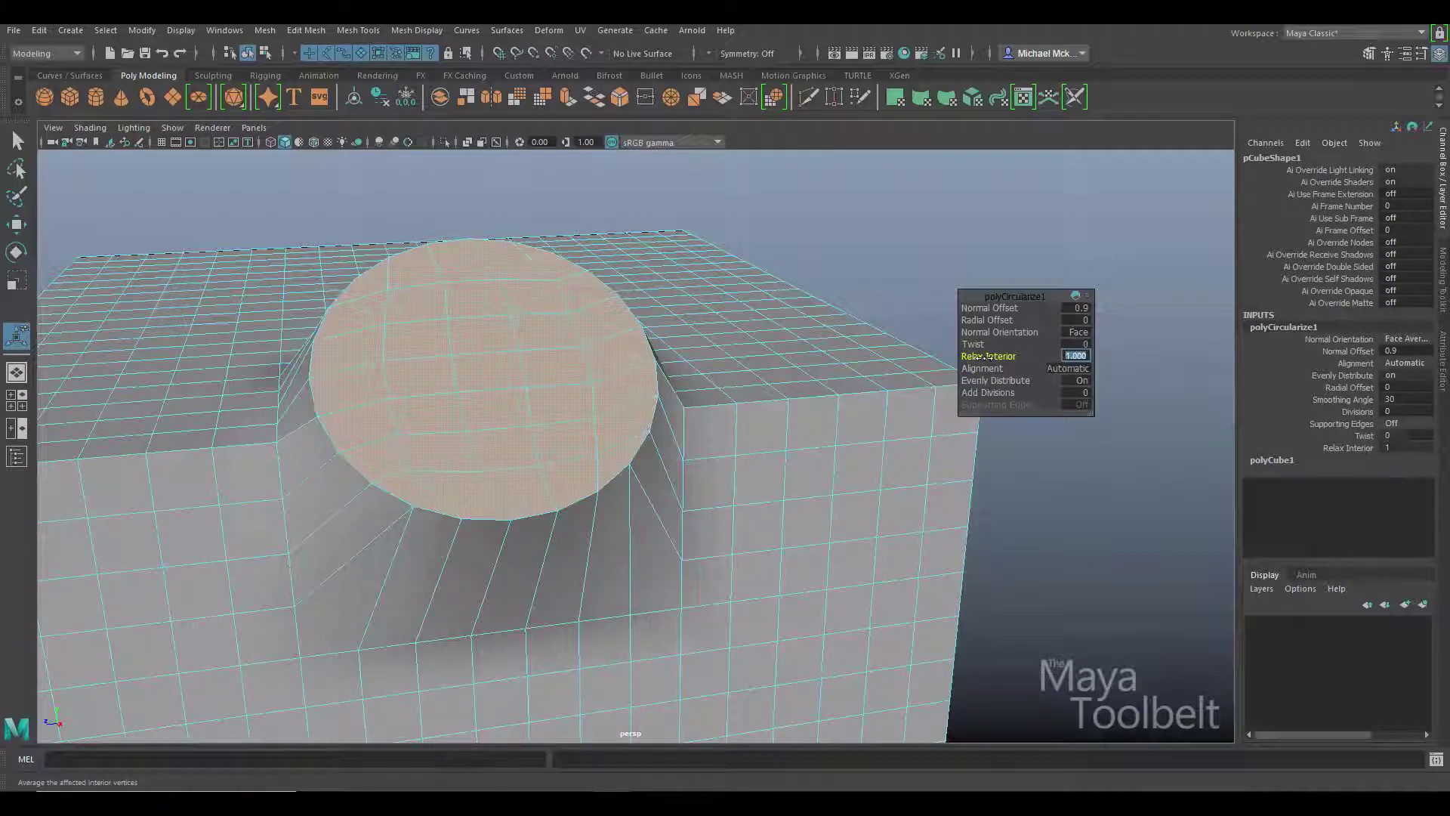
pyautogui.press('Return')
pyautogui.keyDown('alt'); pyautogui.moveTo(914, 362); pyautogui.dragTo(796, 421); pyautogui.keyUp('alt')
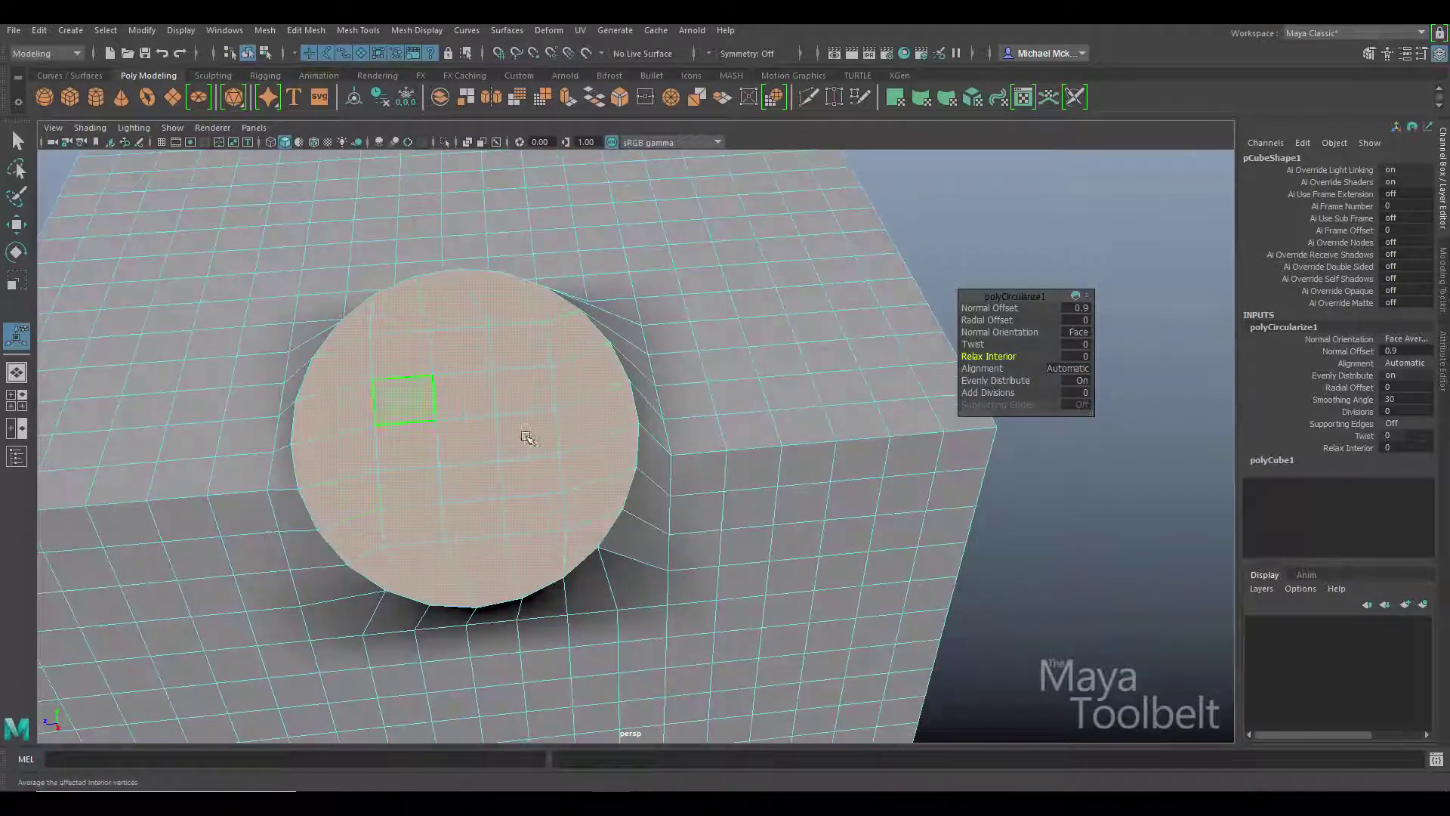
pyautogui.keyDown('alt'); pyautogui.moveTo(527, 427); pyautogui.dragTo(473, 341); pyautogui.keyUp('alt')
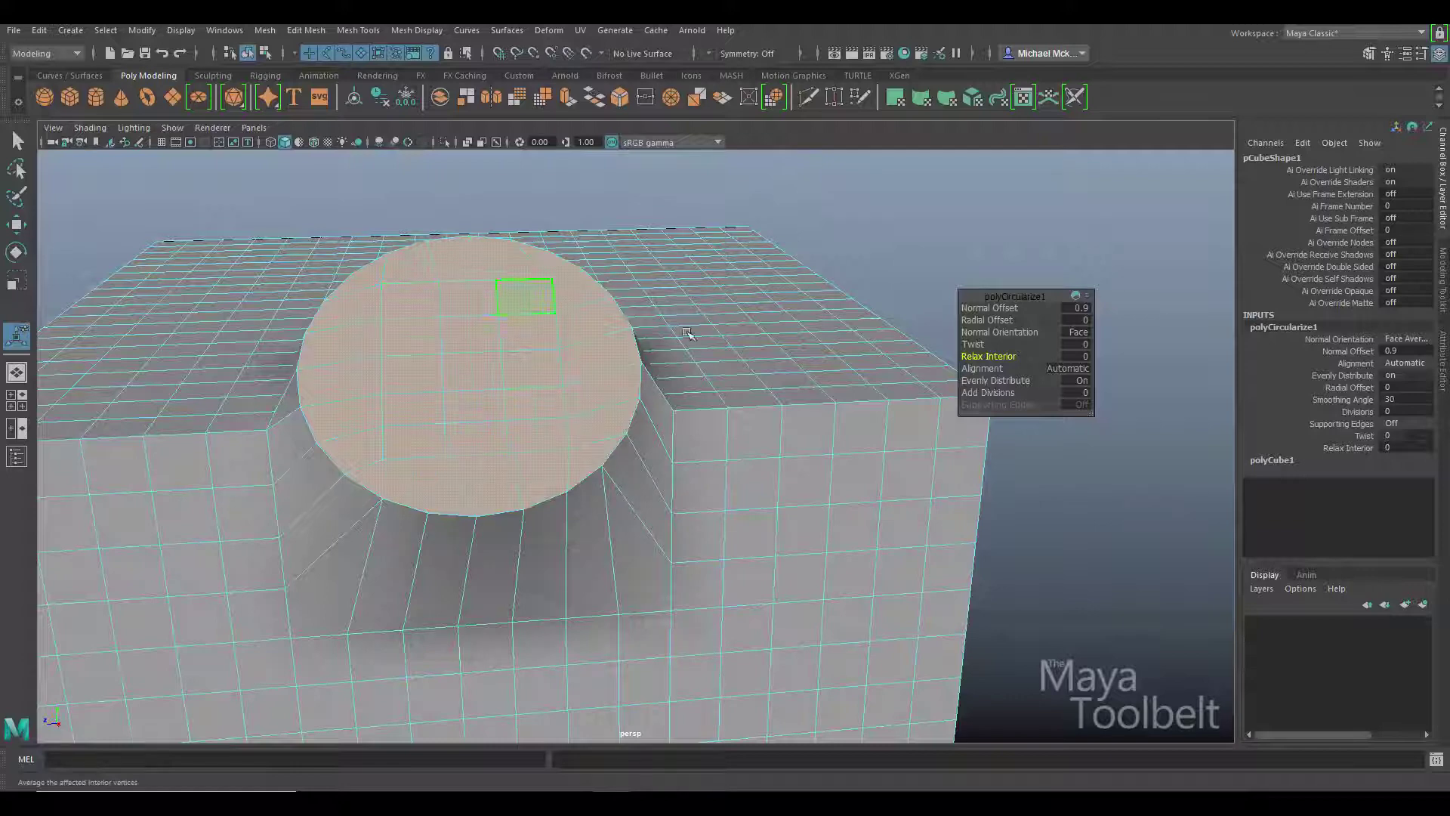
# - Alternate Relax Interior between 1 and 0 to compare the disc's inner faces, ending at 1
pyautogui.moveTo(1050, 358); pyautogui.dragTo(1055, 363)
pyautogui.keyDown('alt'); pyautogui.moveTo(524, 408); pyautogui.dragTo(550, 479); pyautogui.keyUp('alt')
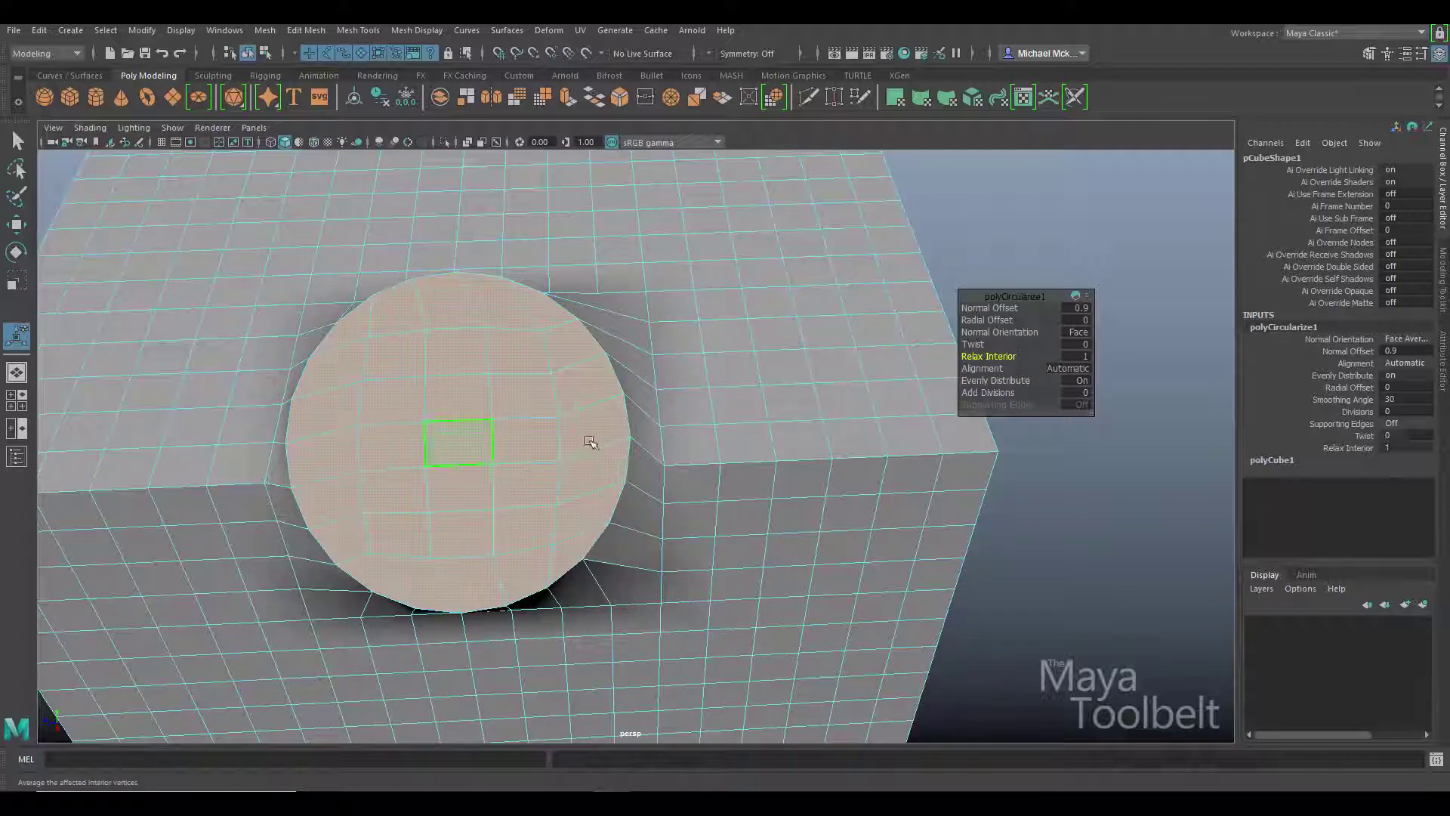
pyautogui.moveTo(990, 356); pyautogui.dragTo(963, 356)
pyautogui.keyDown('alt'); pyautogui.moveTo(522, 432); pyautogui.dragTo(531, 417); pyautogui.keyUp('alt')
pyautogui.moveTo(990, 356); pyautogui.dragTo(1010, 359)
pyautogui.keyDown('alt'); pyautogui.moveTo(577, 391); pyautogui.dragTo(534, 315); pyautogui.keyUp('alt')
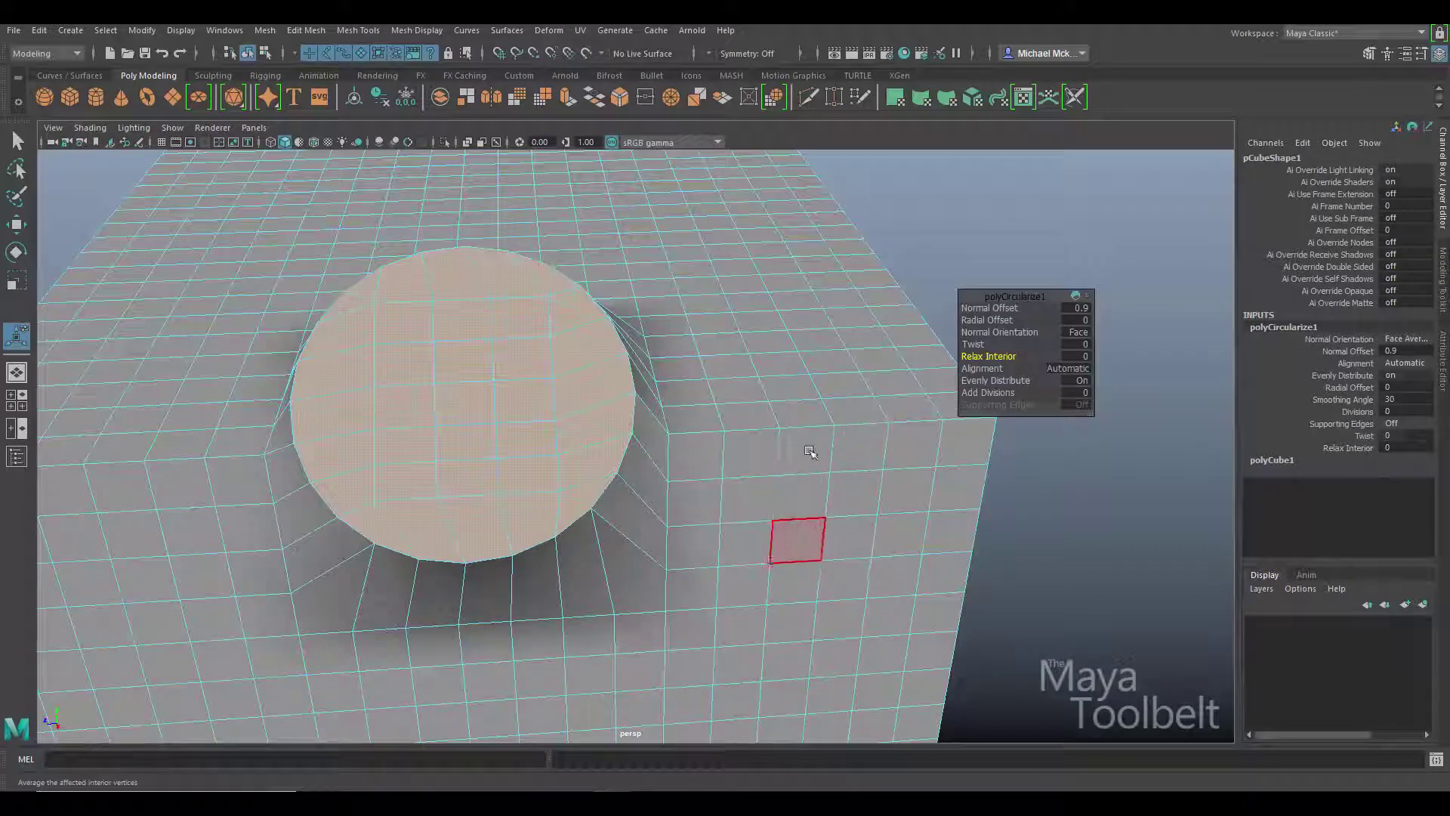
pyautogui.keyDown('alt'); pyautogui.moveTo(835, 552); pyautogui.dragTo(982, 362); pyautogui.keyUp('alt')
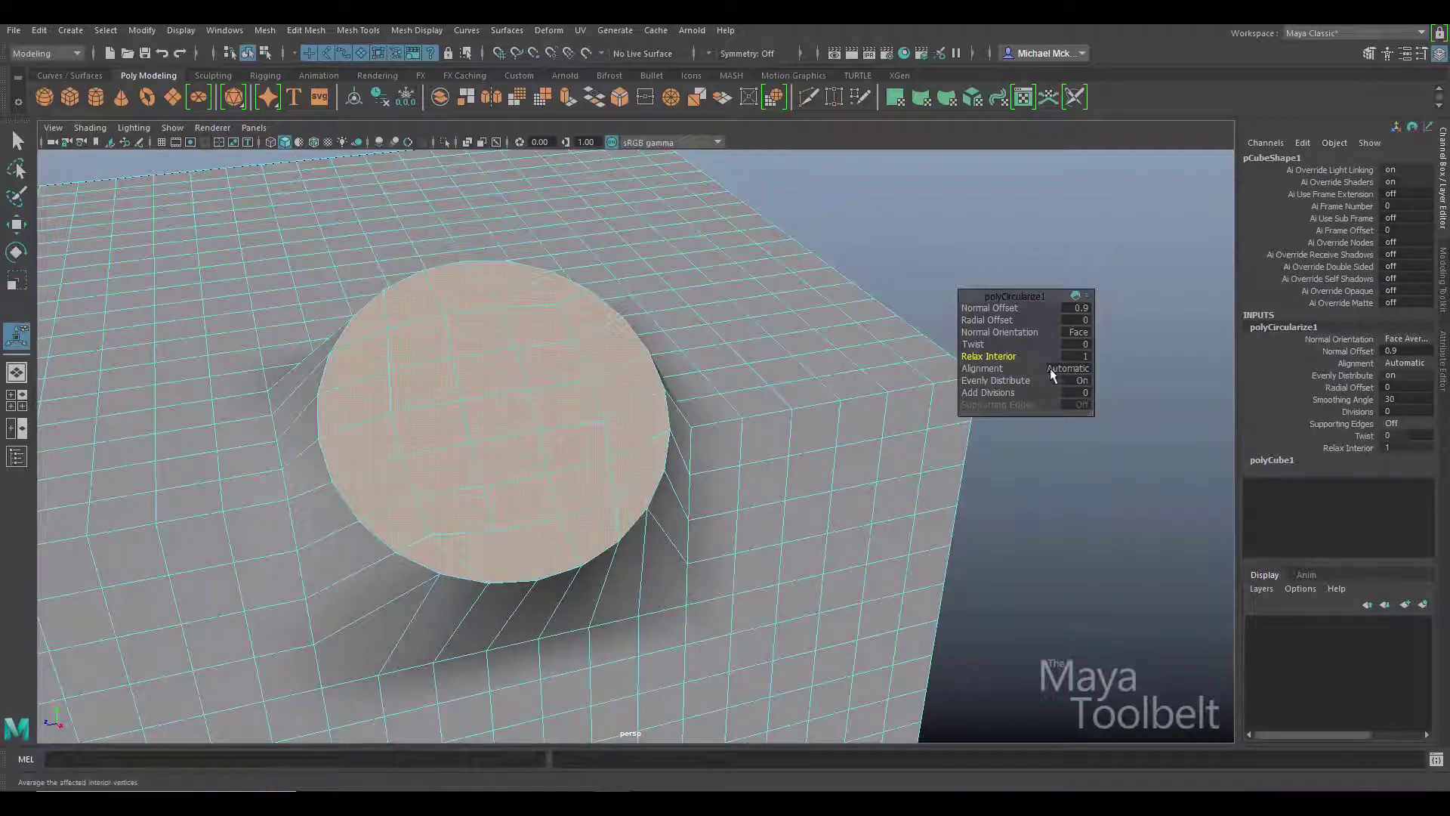
# - Change the Alignment to Surface (per-vertex) and inspect how the circle follows the cube's edge
pyautogui.keyDown('alt'); pyautogui.moveTo(647, 427); pyautogui.dragTo(725, 396); pyautogui.keyUp('alt')
pyautogui.click(1077, 369)
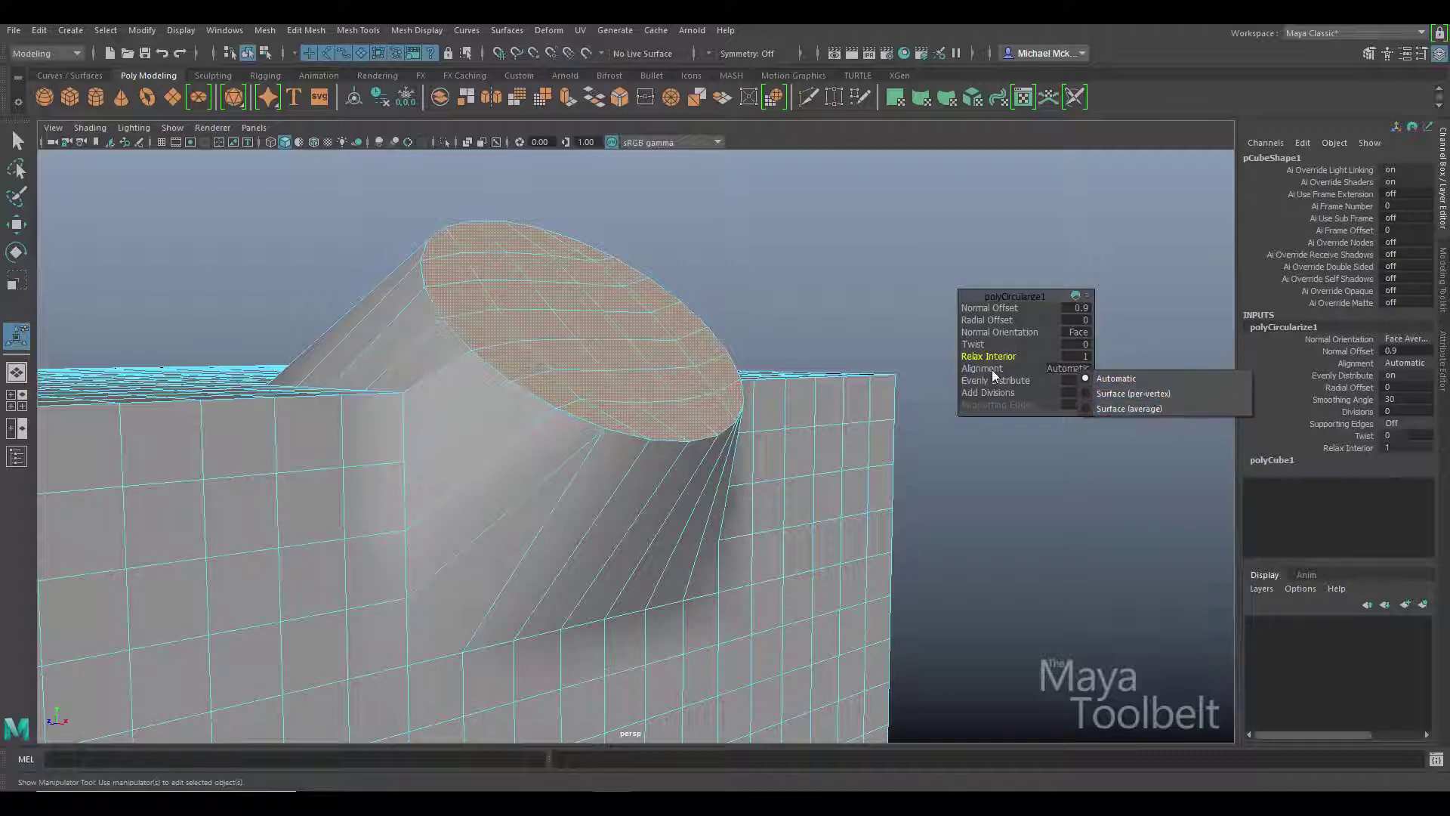
pyautogui.click(1148, 392)
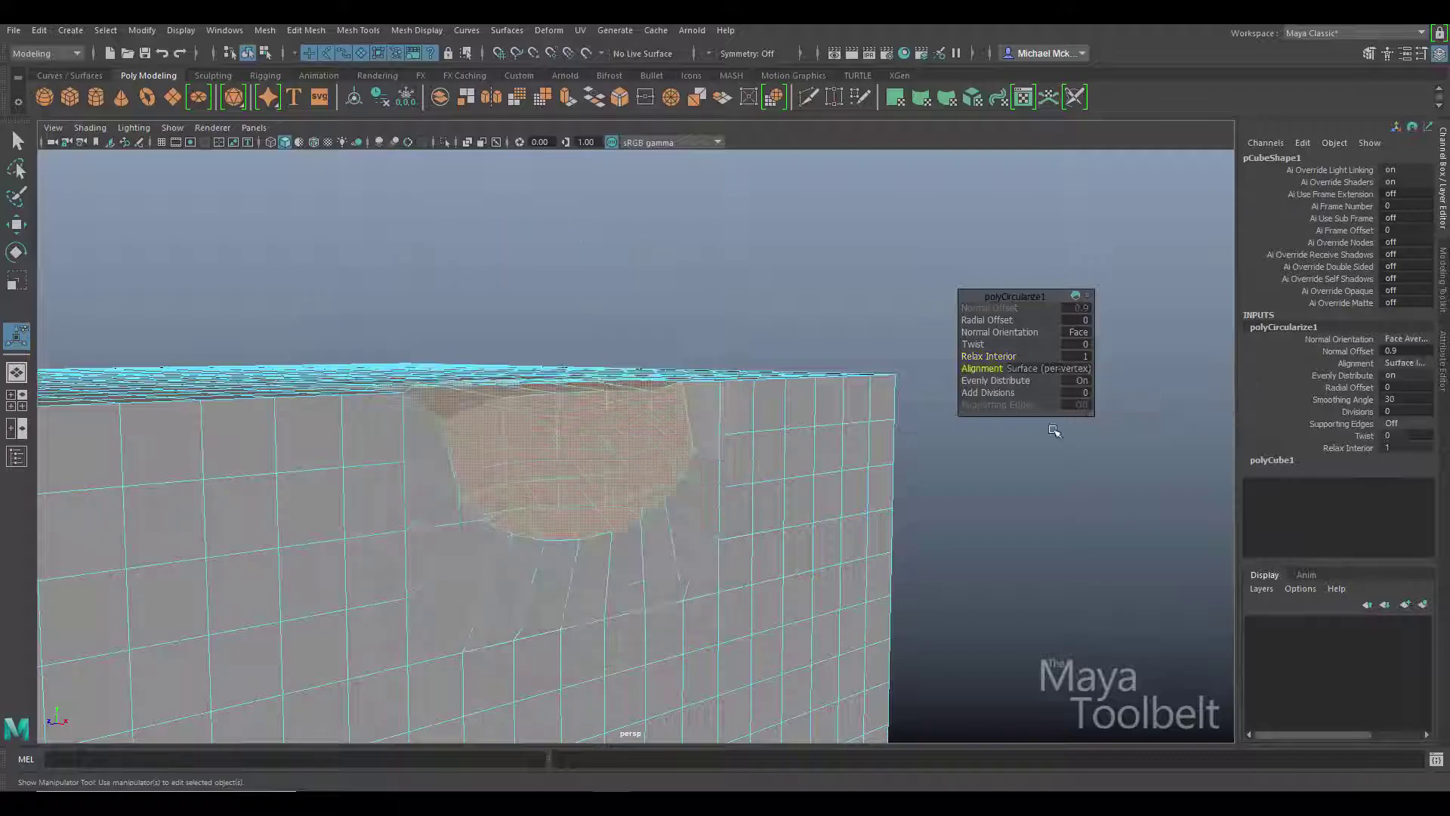
pyautogui.keyDown('alt'); pyautogui.moveTo(780, 464); pyautogui.dragTo(673, 531); pyautogui.keyUp('alt')
pyautogui.keyDown('alt'); pyautogui.moveTo(706, 411); pyautogui.dragTo(966, 370); pyautogui.keyUp('alt')
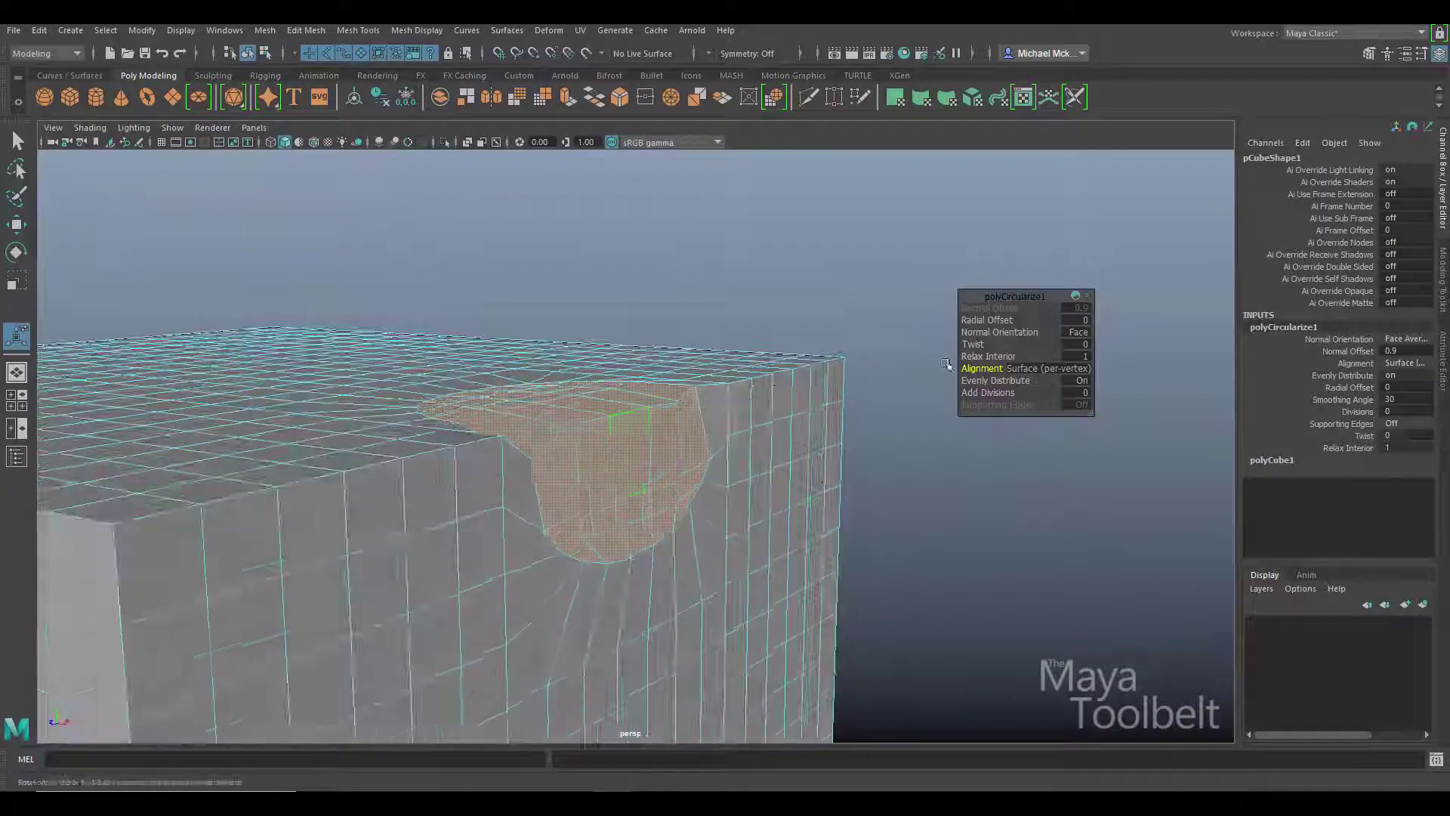
# - Try the Surface (average) Alignment on the circularized faces, and set Alignment back to Automatic
pyautogui.click(1070, 369)
pyautogui.click(1122, 405)
pyautogui.keyDown('alt'); pyautogui.moveTo(859, 441); pyautogui.dragTo(762, 468); pyautogui.keyUp('alt')
pyautogui.click(1070, 369)
pyautogui.click(1070, 381)
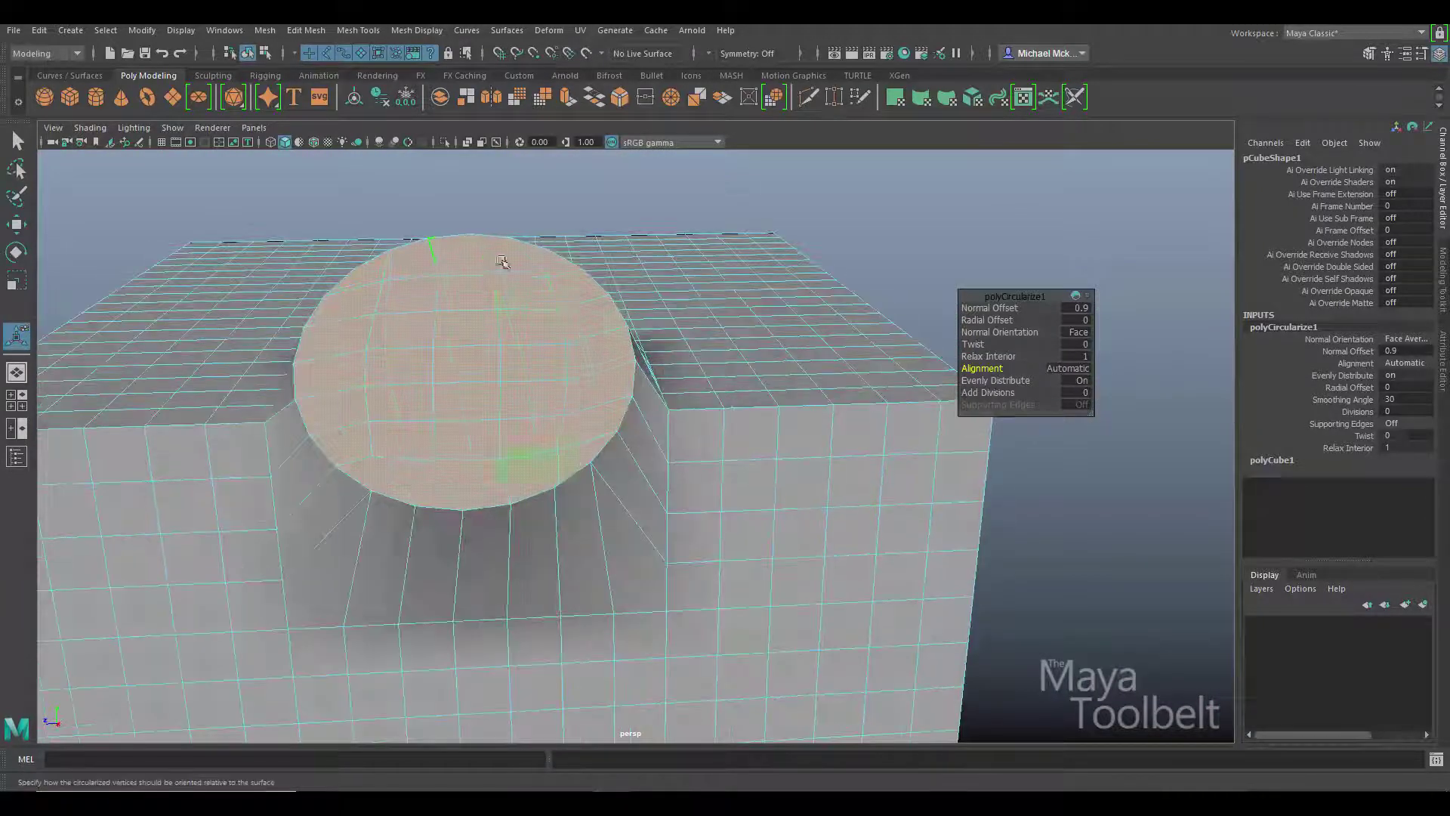
# - Toggle Evenly Distribute on and off to compare the spacing of the circle's perimeter vertices, ending with it off
pyautogui.keyDown('alt'); pyautogui.moveTo(896, 421); pyautogui.dragTo(1016, 382); pyautogui.keyUp('alt')
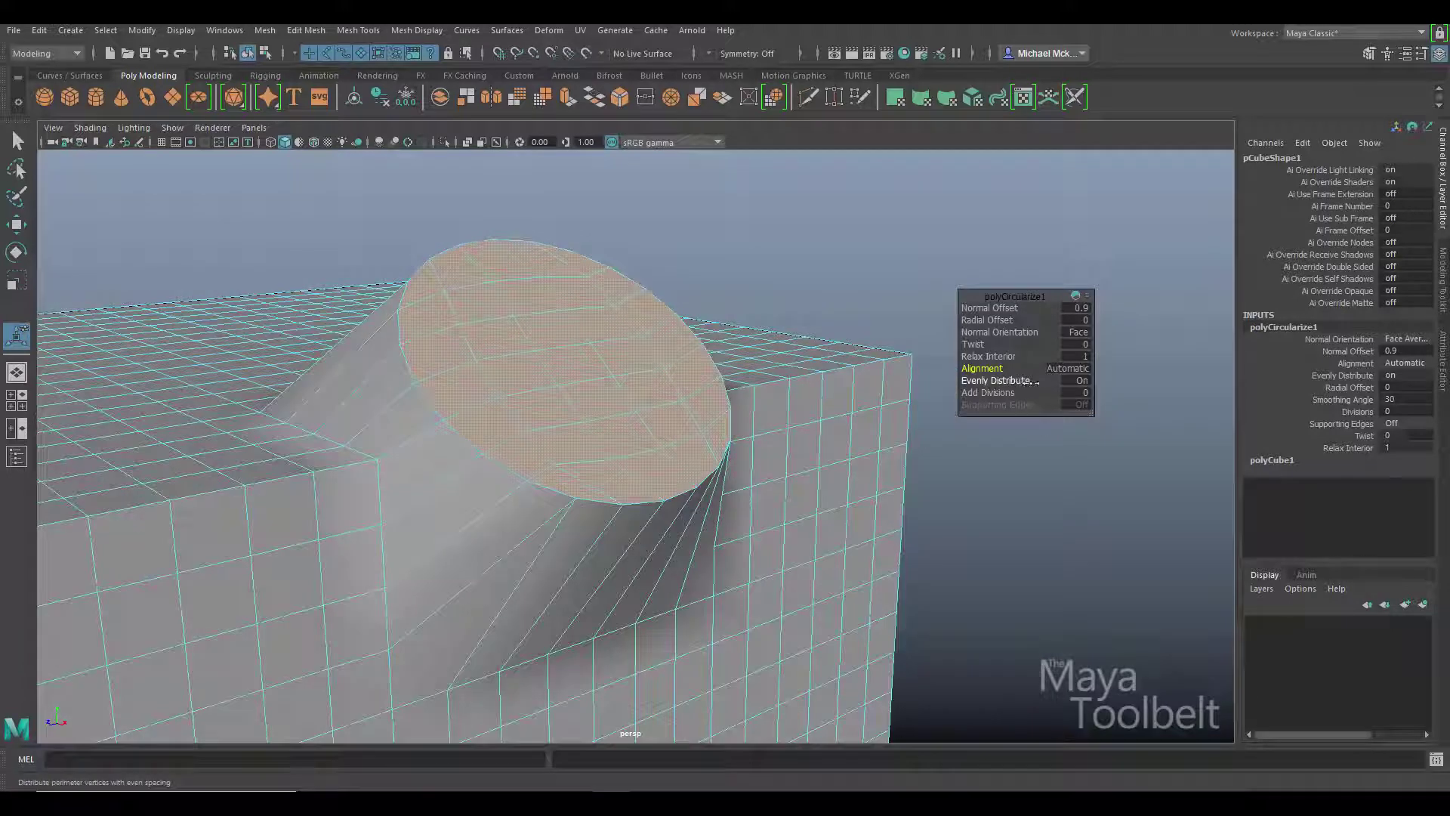
pyautogui.click(1082, 383)
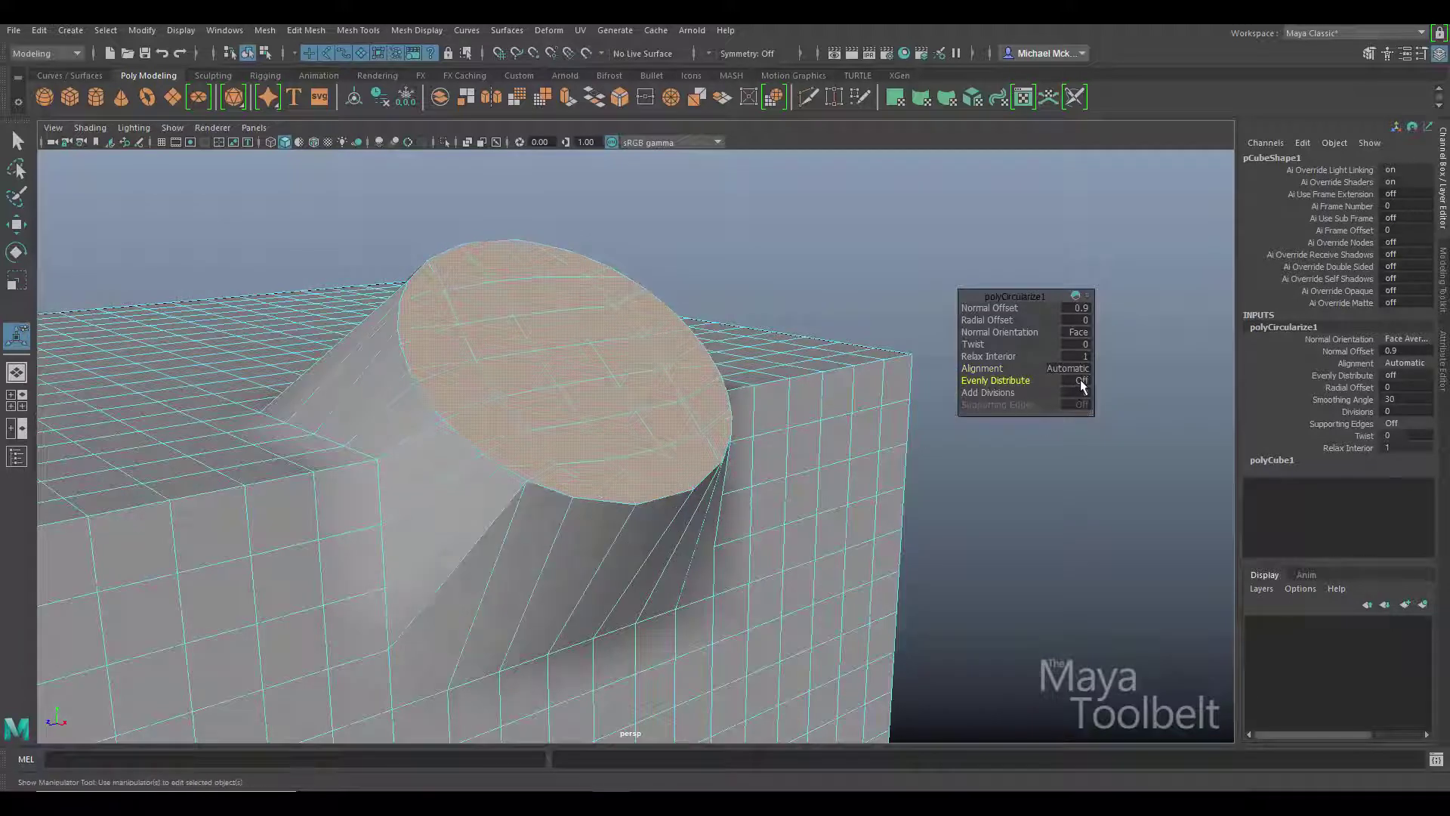
pyautogui.click(1082, 384)
pyautogui.click(1082, 384)
pyautogui.click(1082, 384)
pyautogui.click(1082, 383)
pyautogui.keyDown('alt'); pyautogui.moveTo(706, 493); pyautogui.dragTo(786, 463); pyautogui.keyUp('alt')
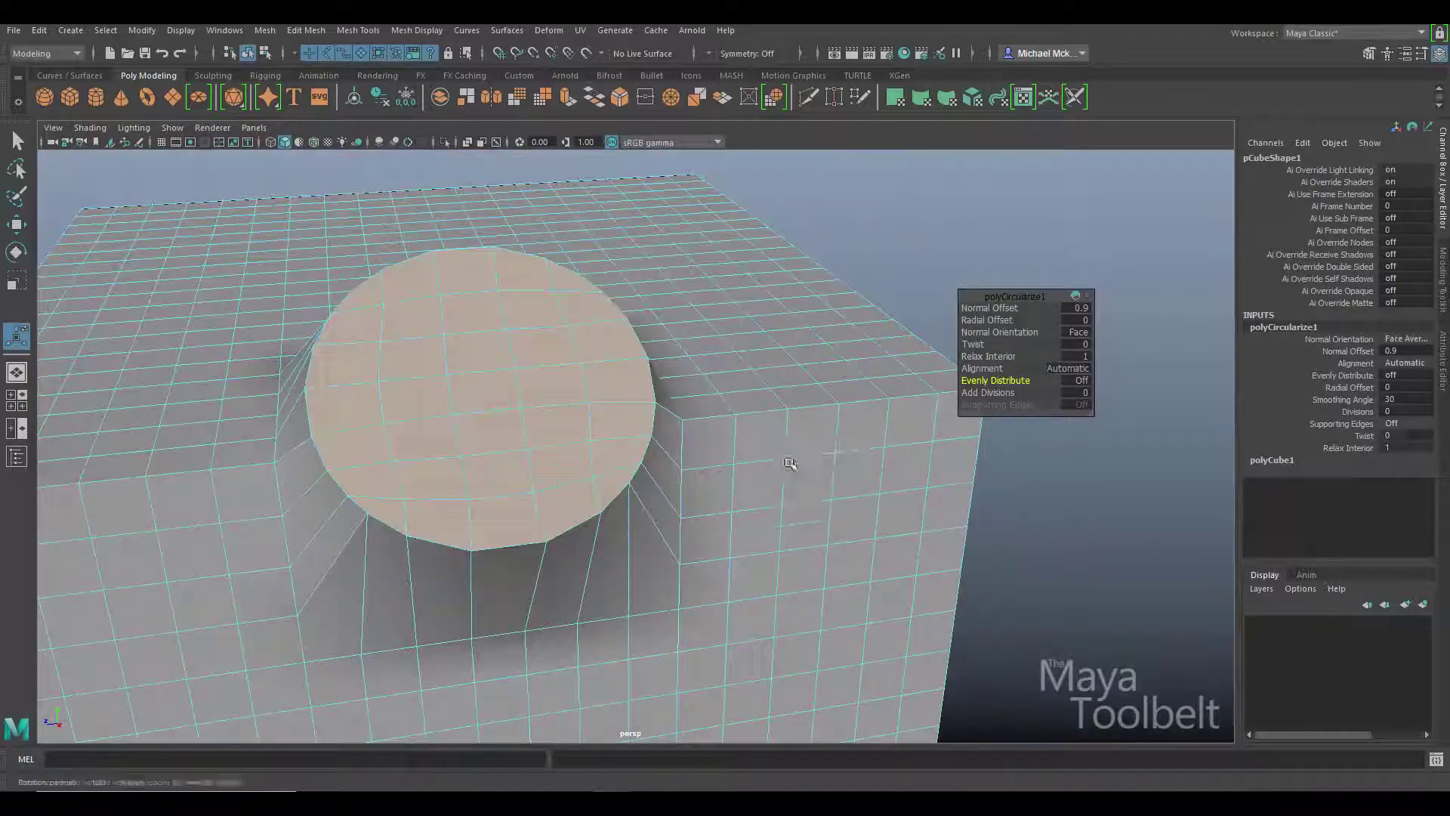
# - Compare how the circle's perimeter edges line up with the surrounding mesh as Evenly Distribute alternates between on and off, ending off
pyautogui.click(1076, 386)
pyautogui.click(1076, 384)
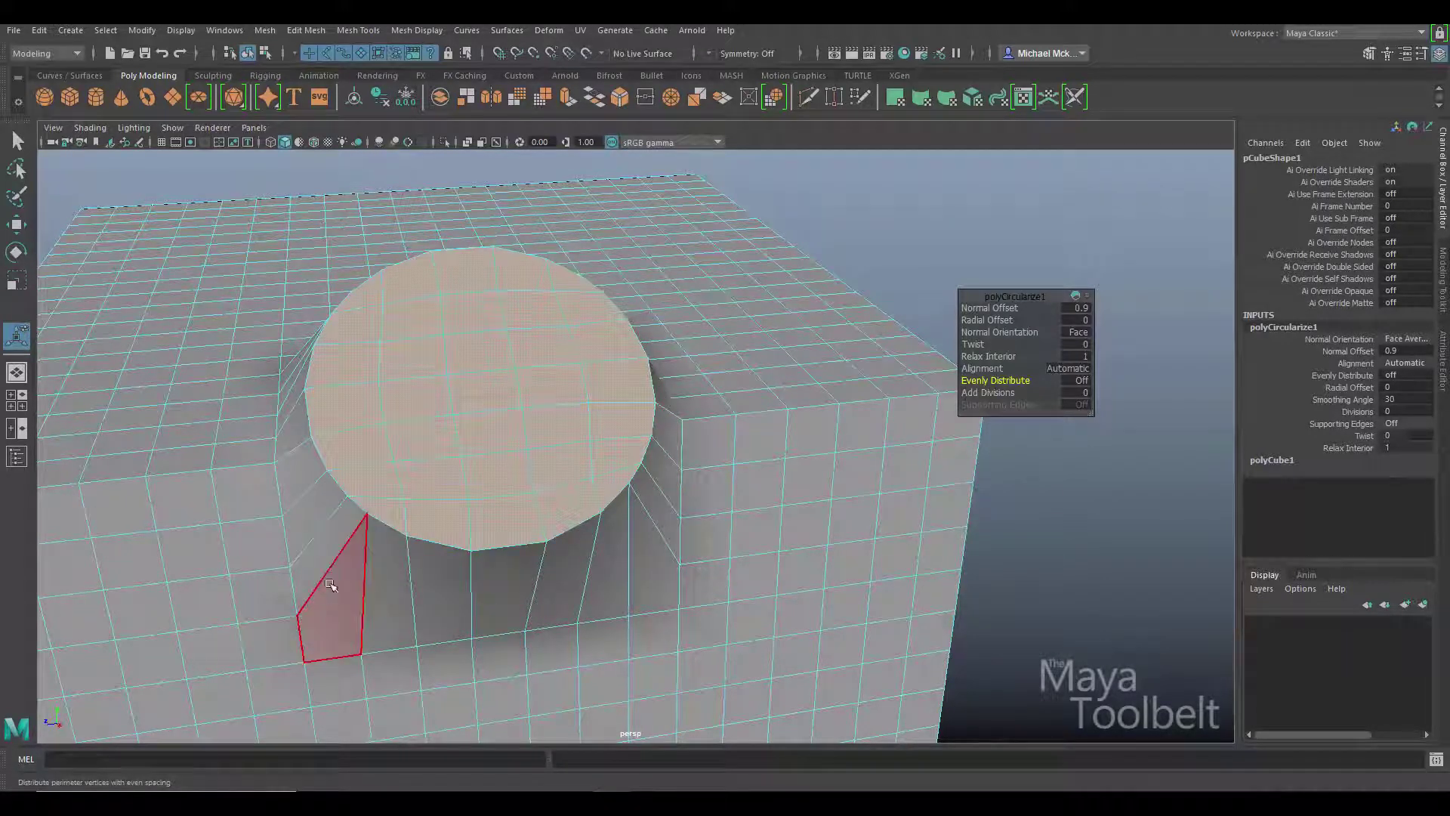
pyautogui.moveTo(366, 369)
pyautogui.mouseDown(button='right')
pyautogui.moveTo(374, 505)
pyautogui.moveTo(358, 341)
pyautogui.mouseUp(button='right')
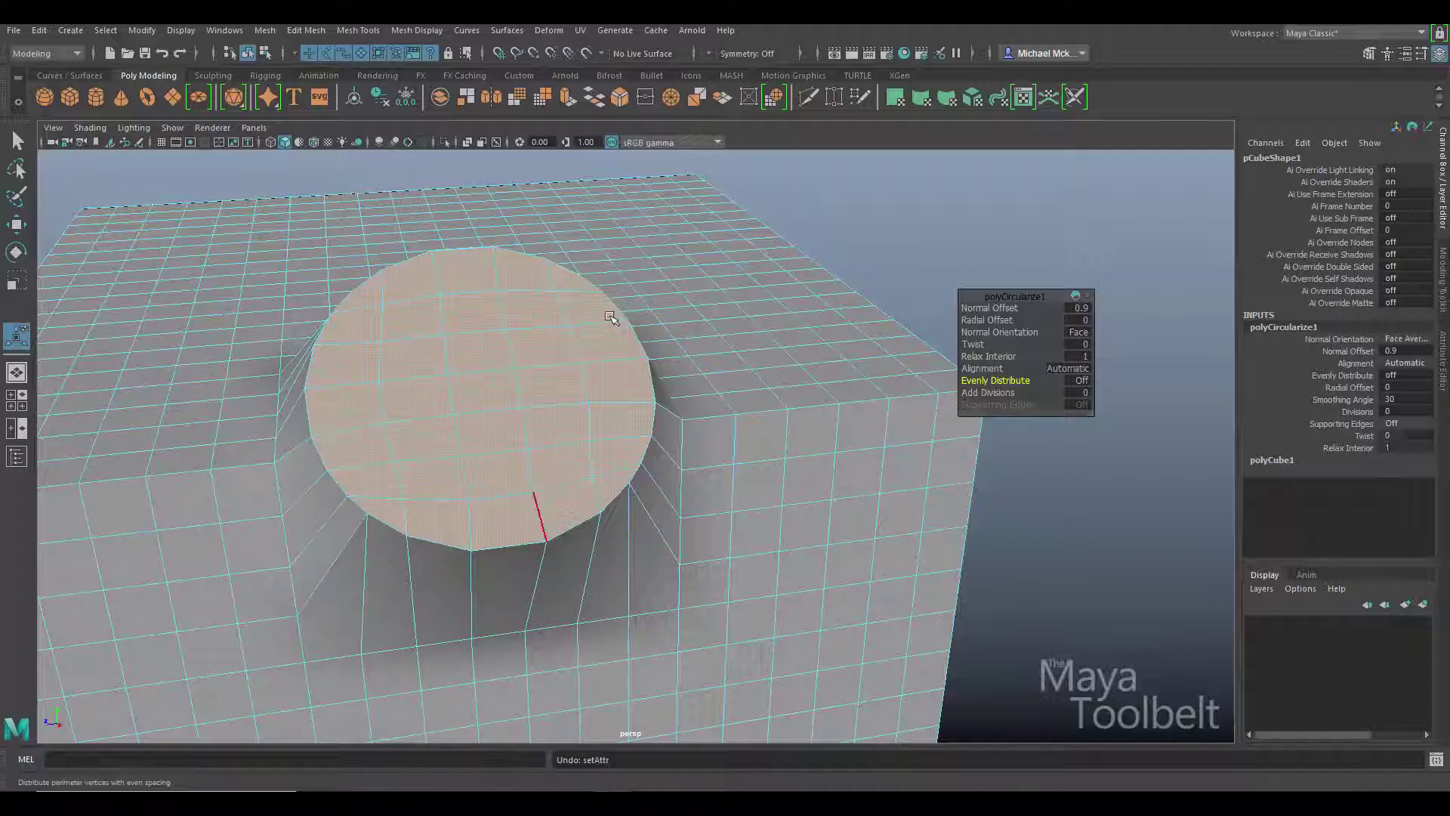
pyautogui.click(1082, 382)
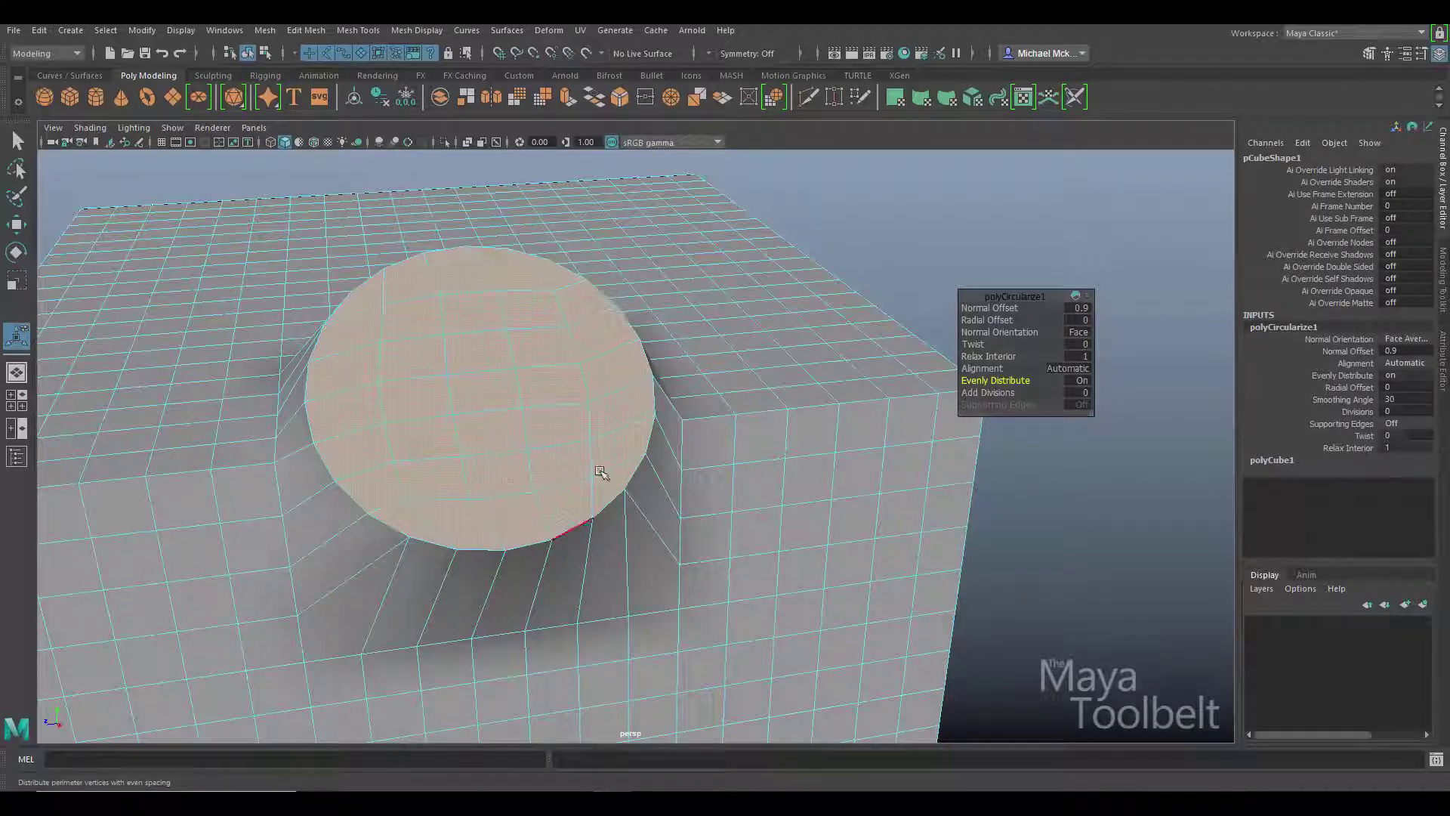
pyautogui.click(1082, 382)
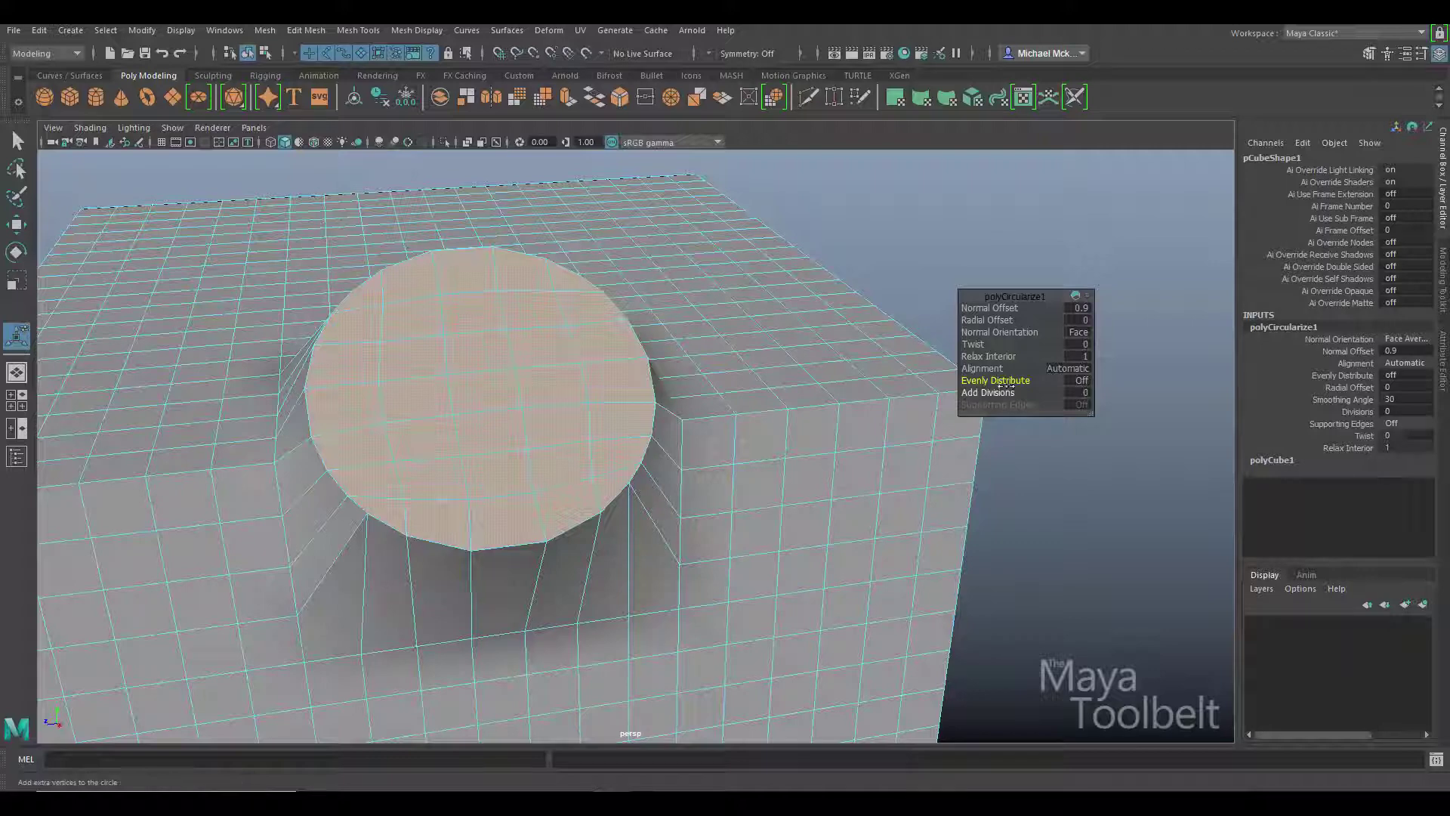
pyautogui.click(1083, 379)
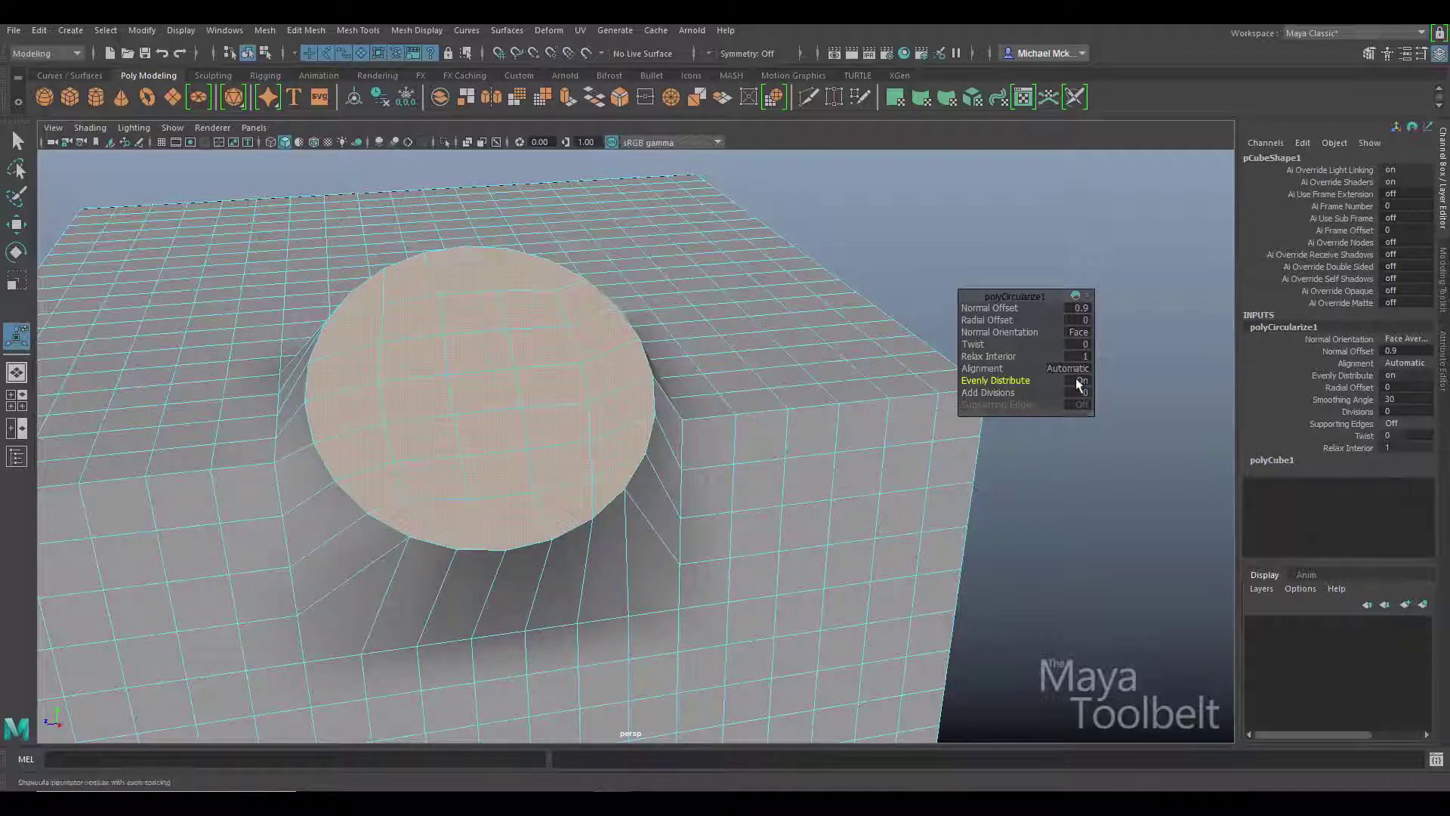
pyautogui.click(1083, 380)
pyautogui.click(1079, 379)
pyautogui.keyDown('alt'); pyautogui.moveTo(791, 442); pyautogui.dragTo(918, 411); pyautogui.keyUp('alt')
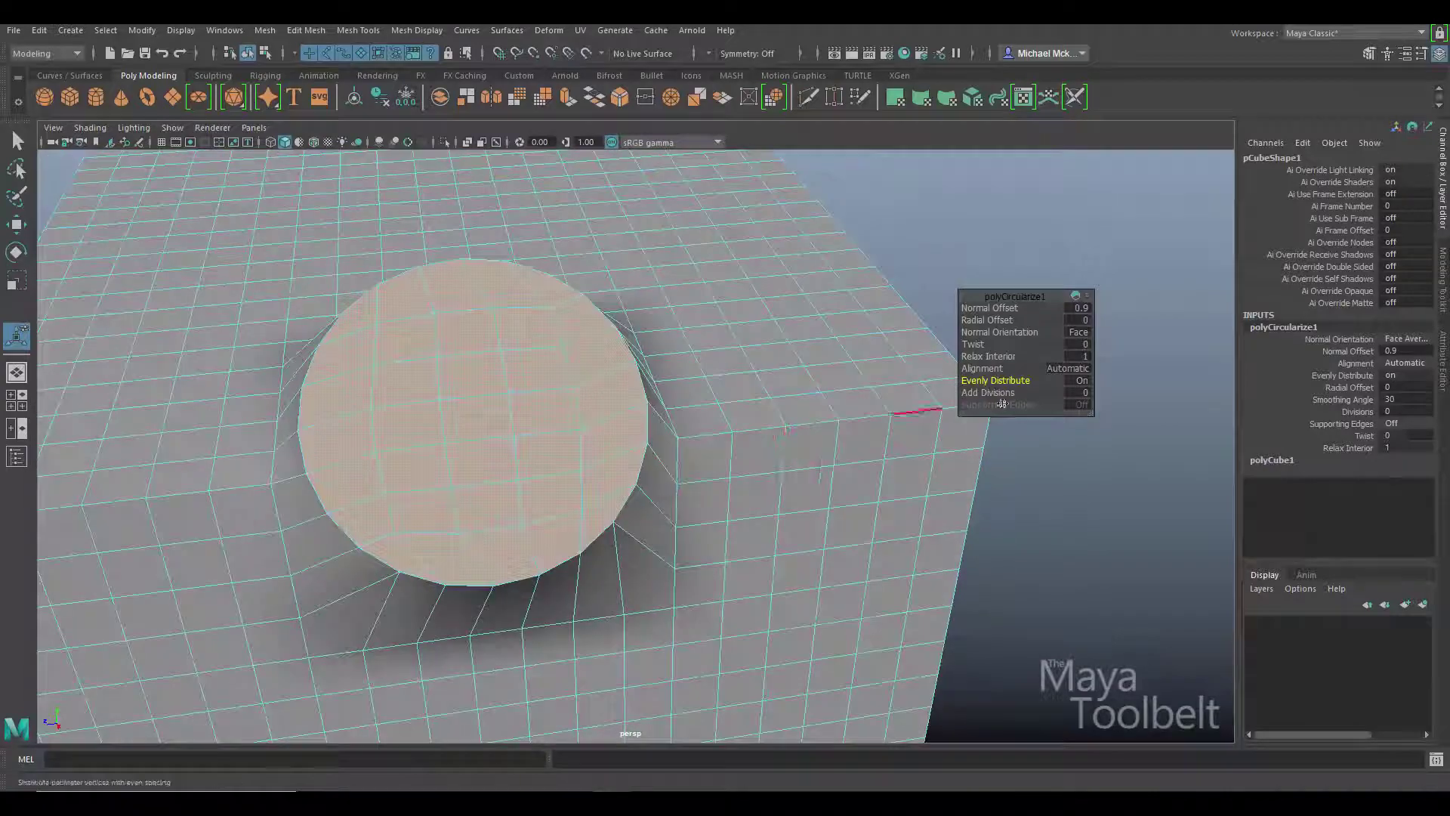
pyautogui.click(1081, 381)
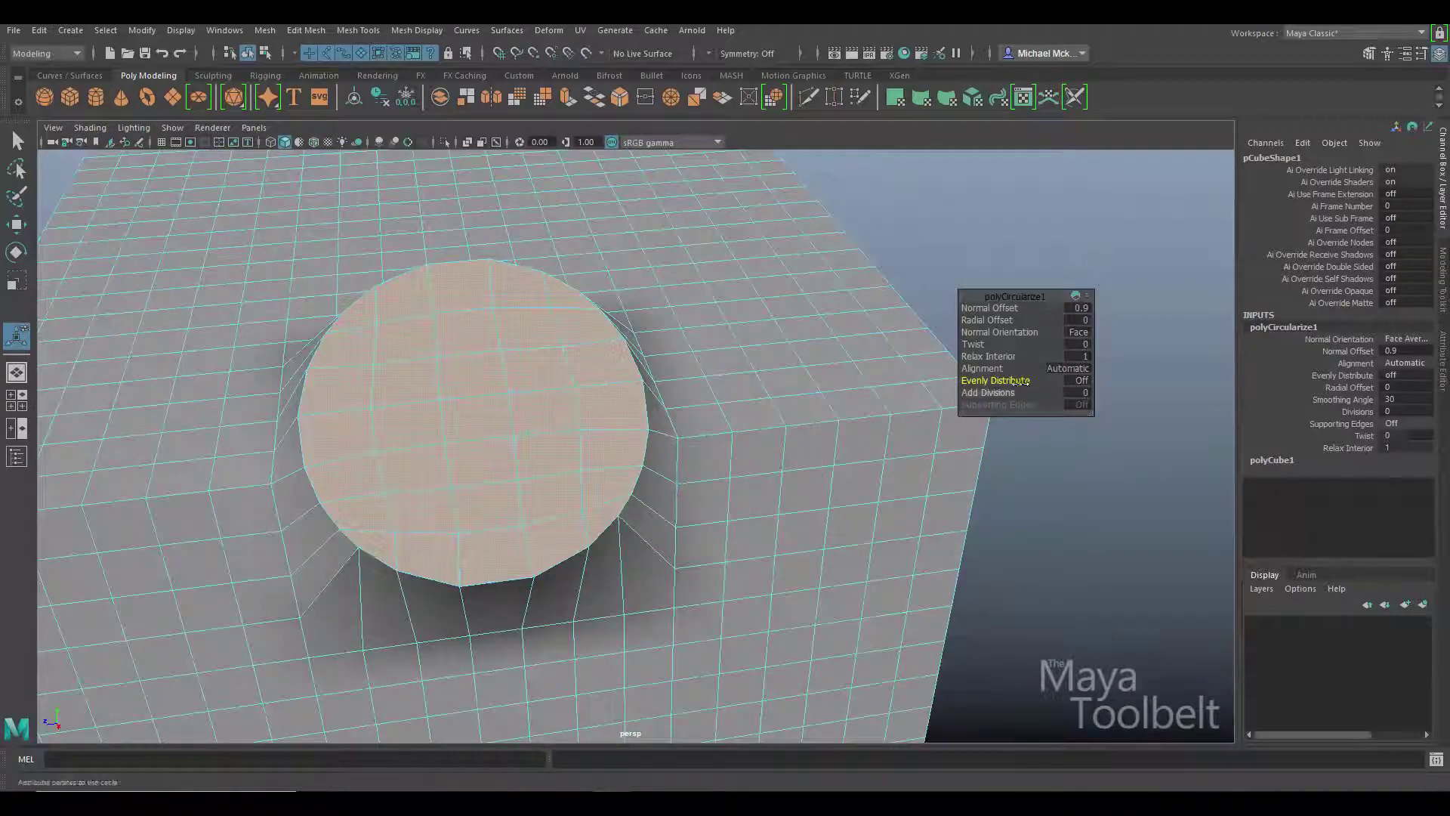
# - Turn Evenly Distribute on, inspect the raised disc and its side faces from several angles, and turn the option off again
pyautogui.moveTo(625, 499)
pyautogui.keyDown('alt'); pyautogui.mouseDown()
pyautogui.moveTo(612, 541)
pyautogui.moveTo(602, 509)
pyautogui.moveTo(637, 479)
pyautogui.moveTo(621, 501)
pyautogui.mouseUp(); pyautogui.keyUp('alt')
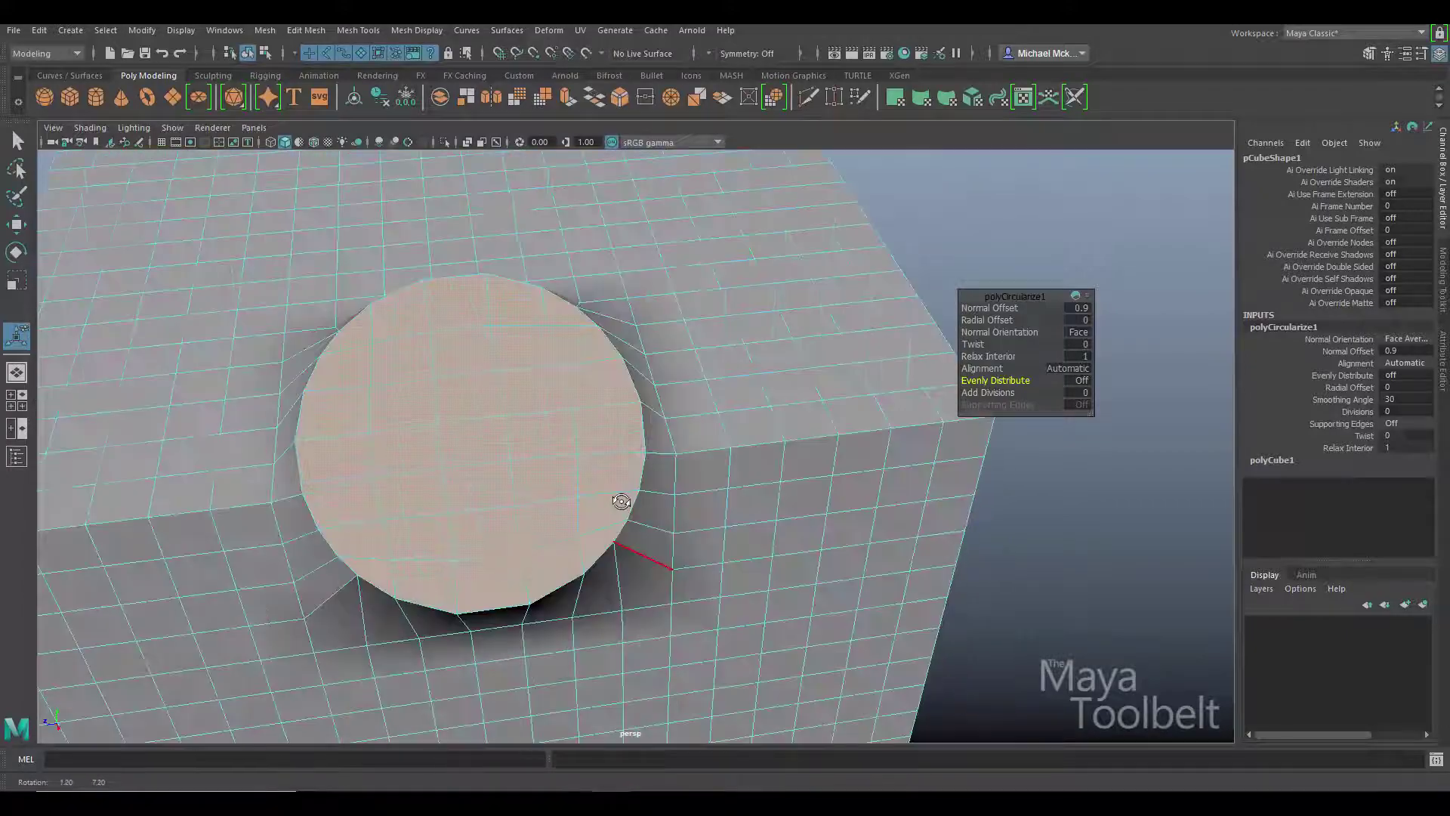
pyautogui.click(1081, 382)
pyautogui.keyDown('alt'); pyautogui.moveTo(728, 473); pyautogui.dragTo(661, 440); pyautogui.keyUp('alt')
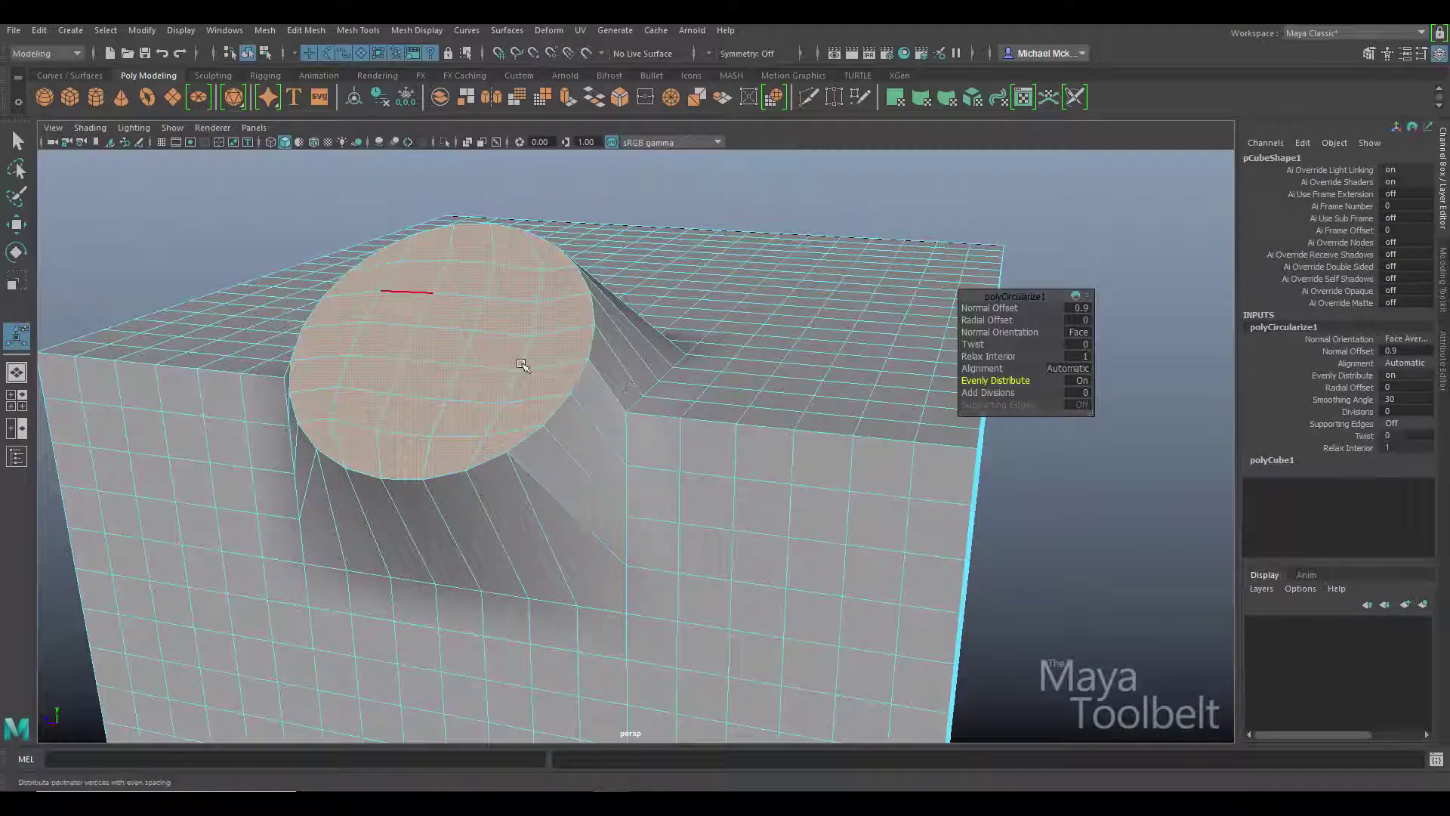
pyautogui.keyDown('alt'); pyautogui.moveTo(534, 377); pyautogui.dragTo(642, 355); pyautogui.keyUp('alt')
pyautogui.click(1081, 381)
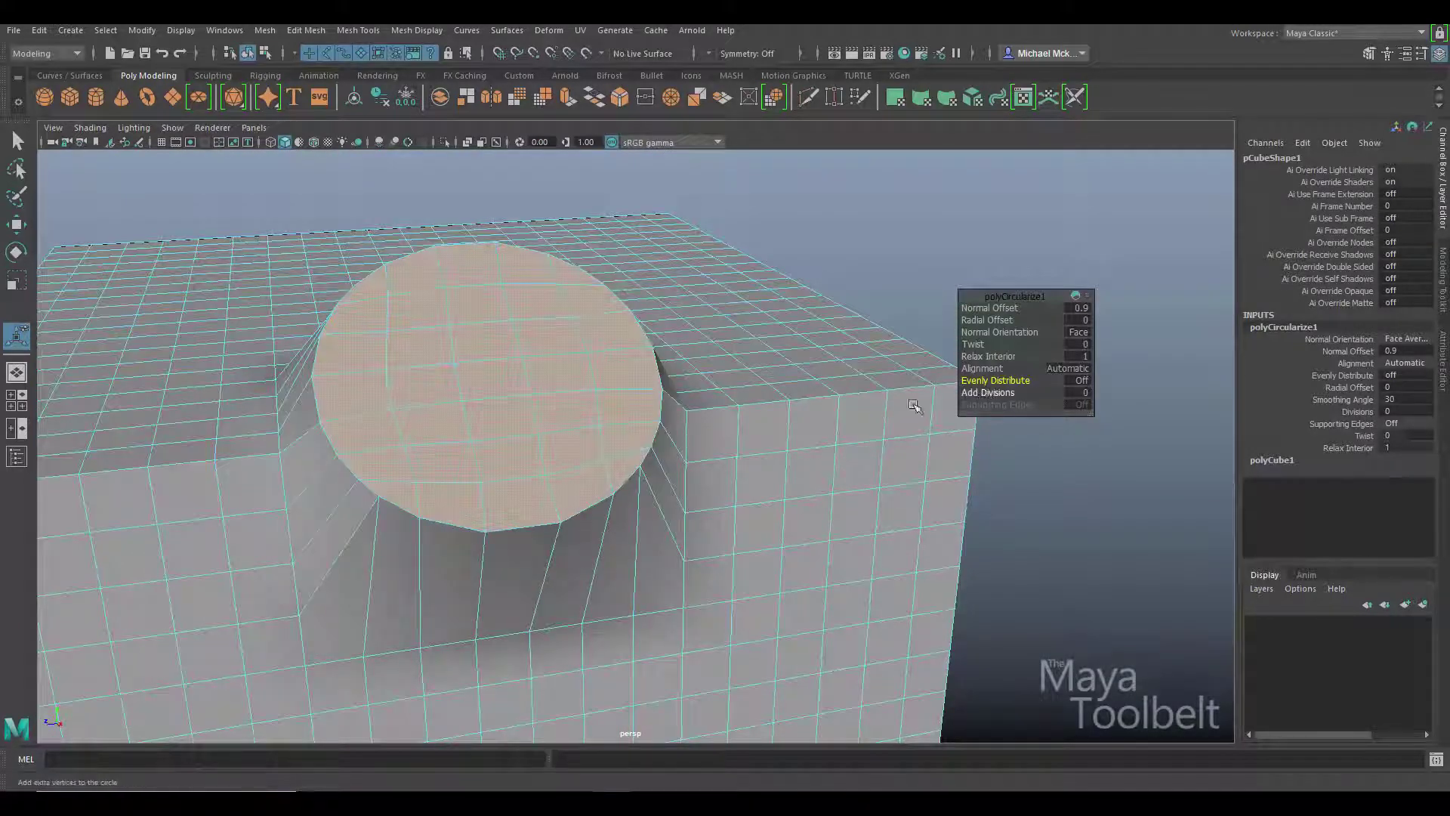
pyautogui.keyDown('alt'); pyautogui.moveTo(648, 444); pyautogui.dragTo(988, 446); pyautogui.keyUp('alt')
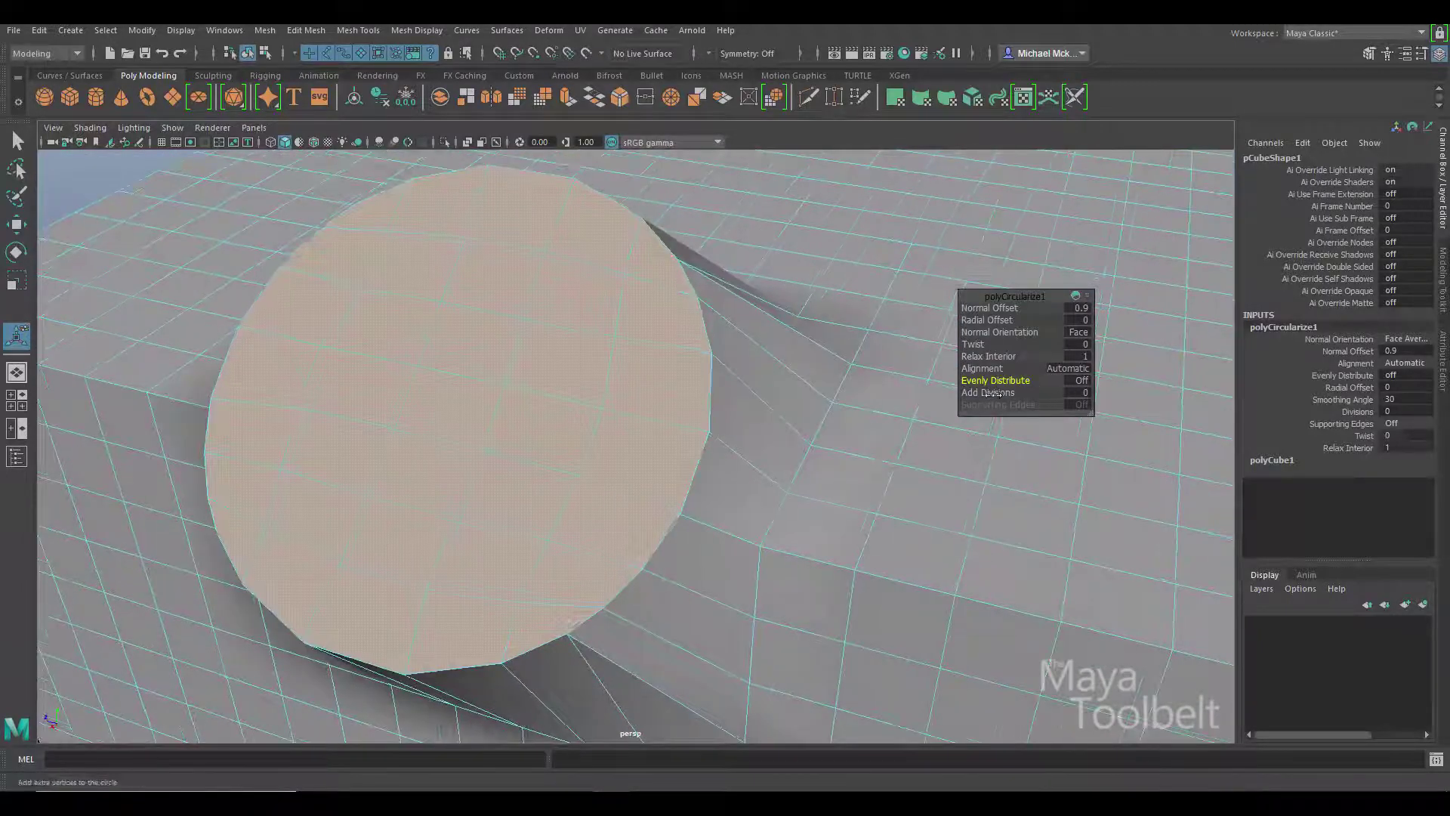
# - Set Add Divisions to 14 and inspect the extra vertices along the circle's perimeter up close
pyautogui.moveTo(1000, 394); pyautogui.dragTo(999, 394)
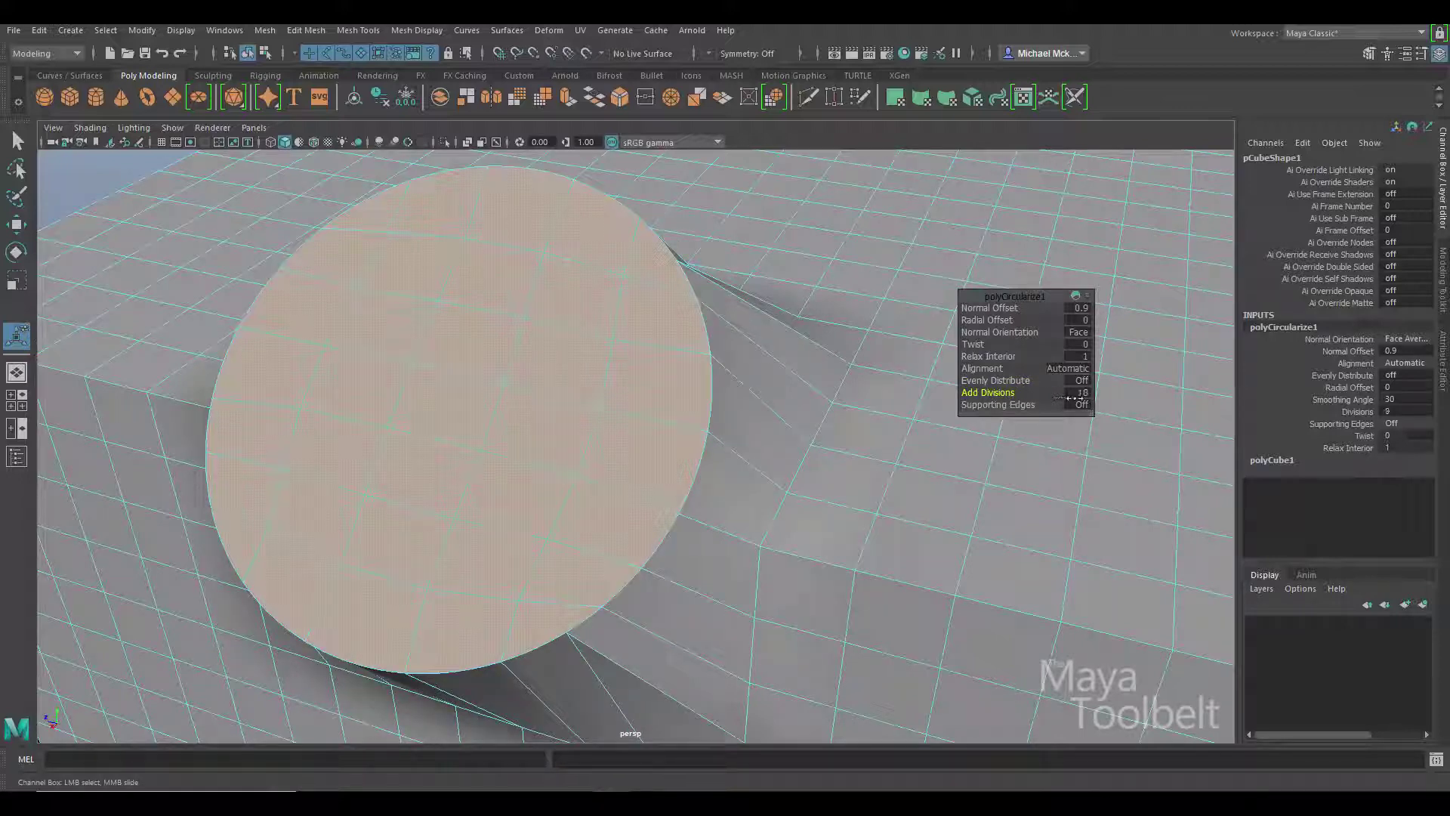
pyautogui.keyDown('alt'); pyautogui.moveTo(808, 453); pyautogui.dragTo(783, 228); pyautogui.keyUp('alt')
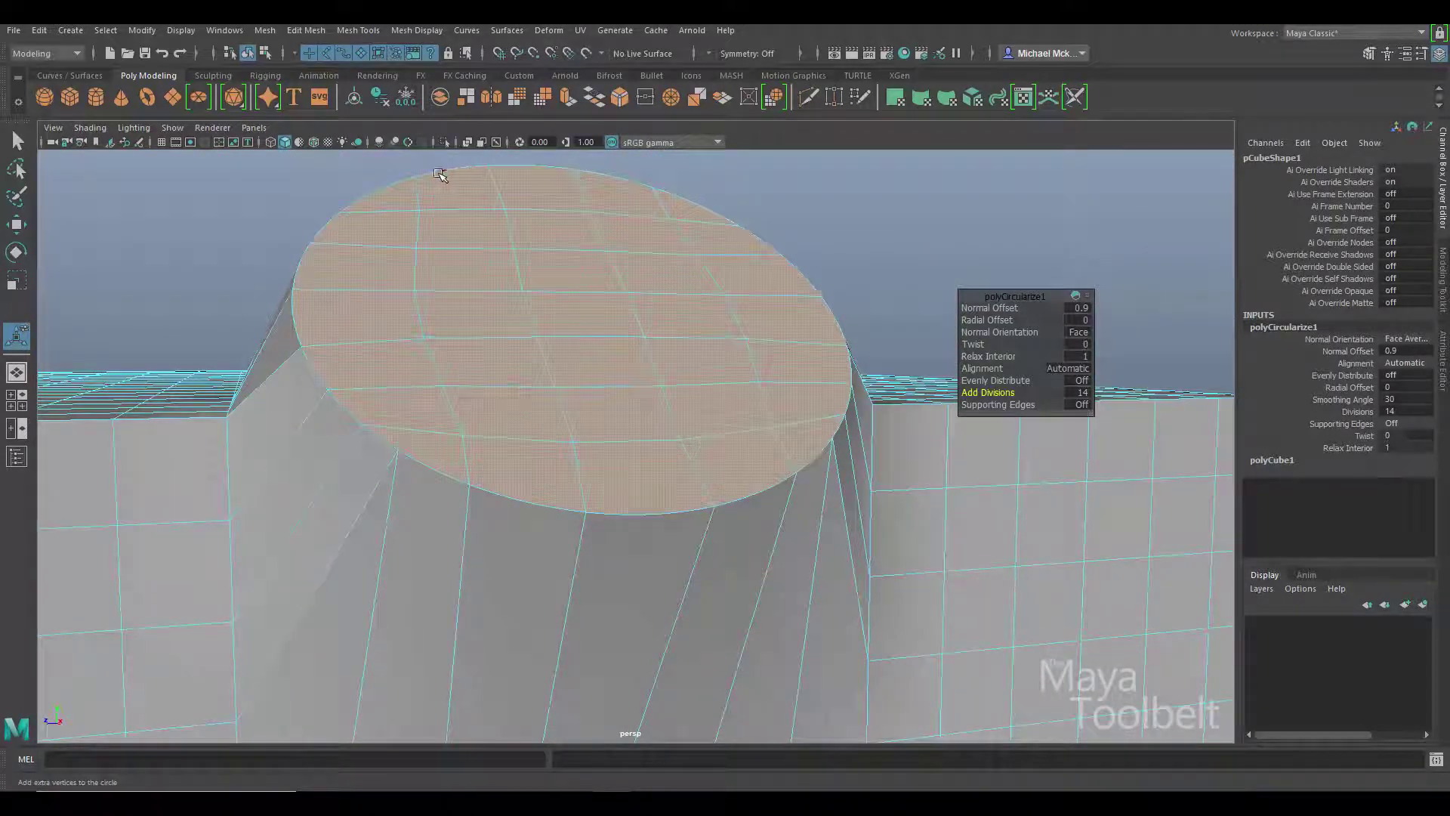
pyautogui.keyDown('alt'); pyautogui.moveTo(382, 373); pyautogui.dragTo(703, 453, button='right'); pyautogui.keyUp('alt')
pyautogui.keyDown('alt'); pyautogui.moveTo(703, 453); pyautogui.dragTo(796, 514); pyautogui.keyUp('alt')
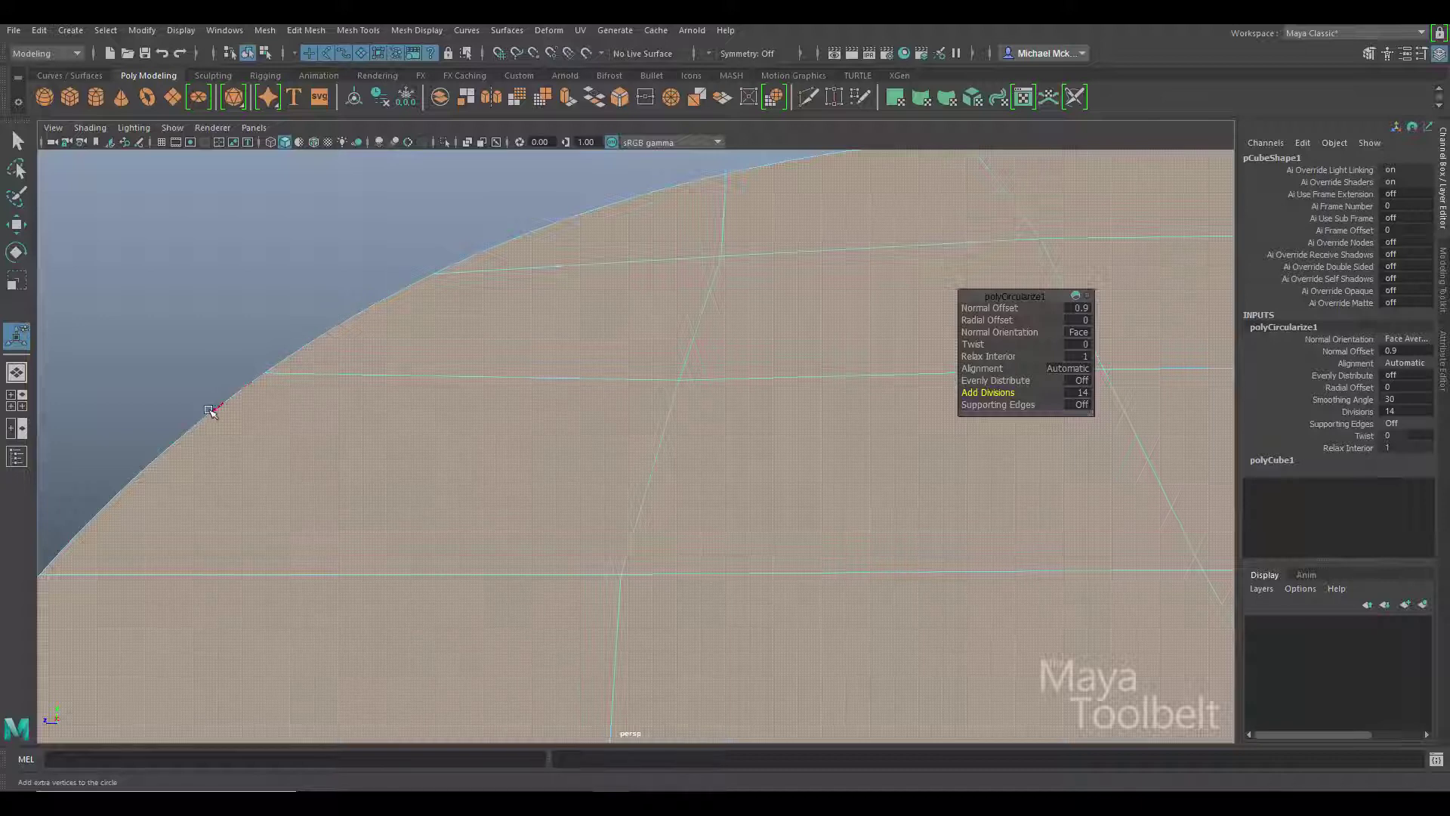
pyautogui.press('f')
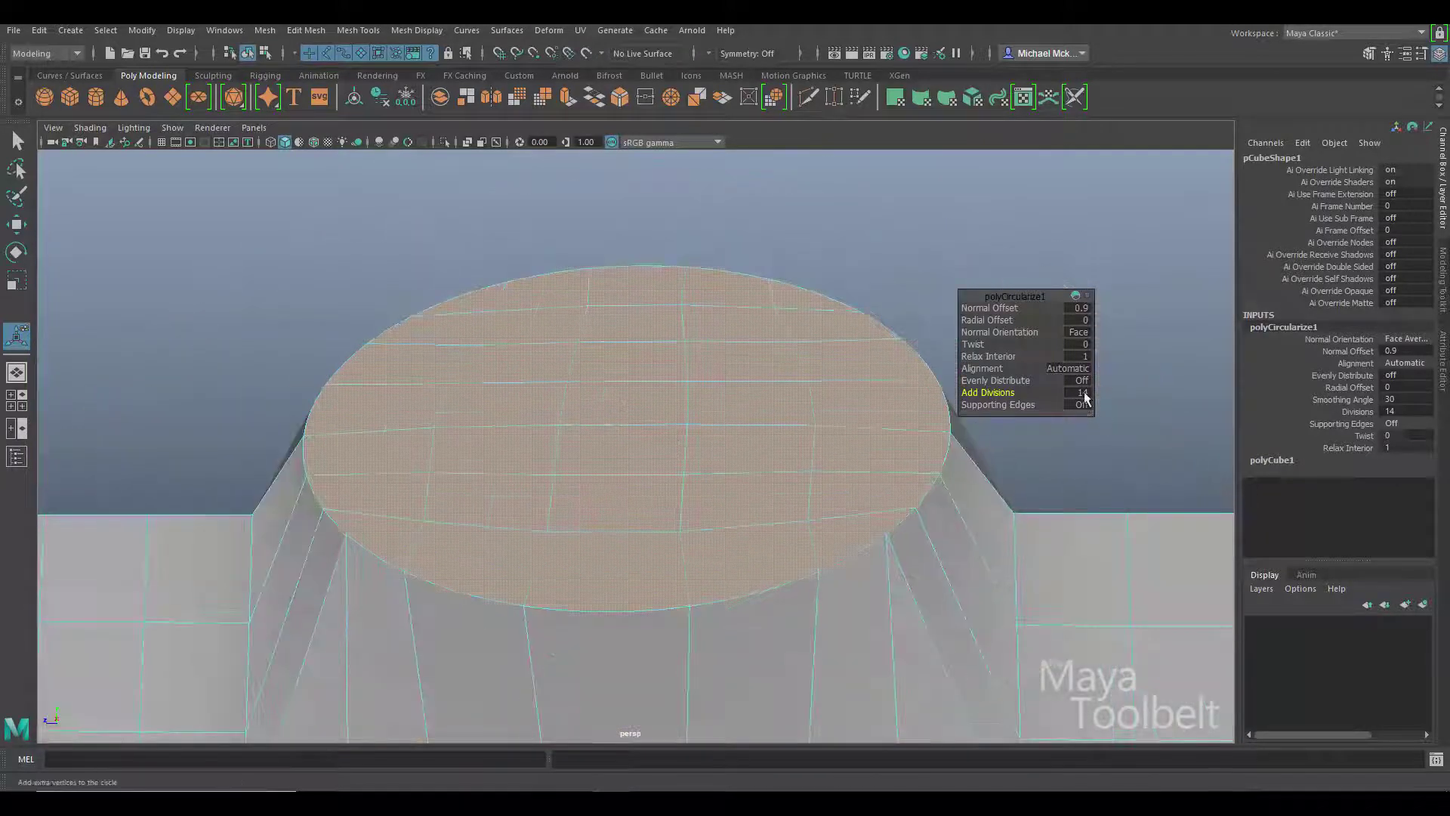
pyautogui.keyDown('alt'); pyautogui.moveTo(916, 503); pyautogui.dragTo(828, 577); pyautogui.keyUp('alt')
pyautogui.keyDown('alt'); pyautogui.moveTo(827, 577); pyautogui.dragTo(738, 421, button='right'); pyautogui.keyUp('alt')
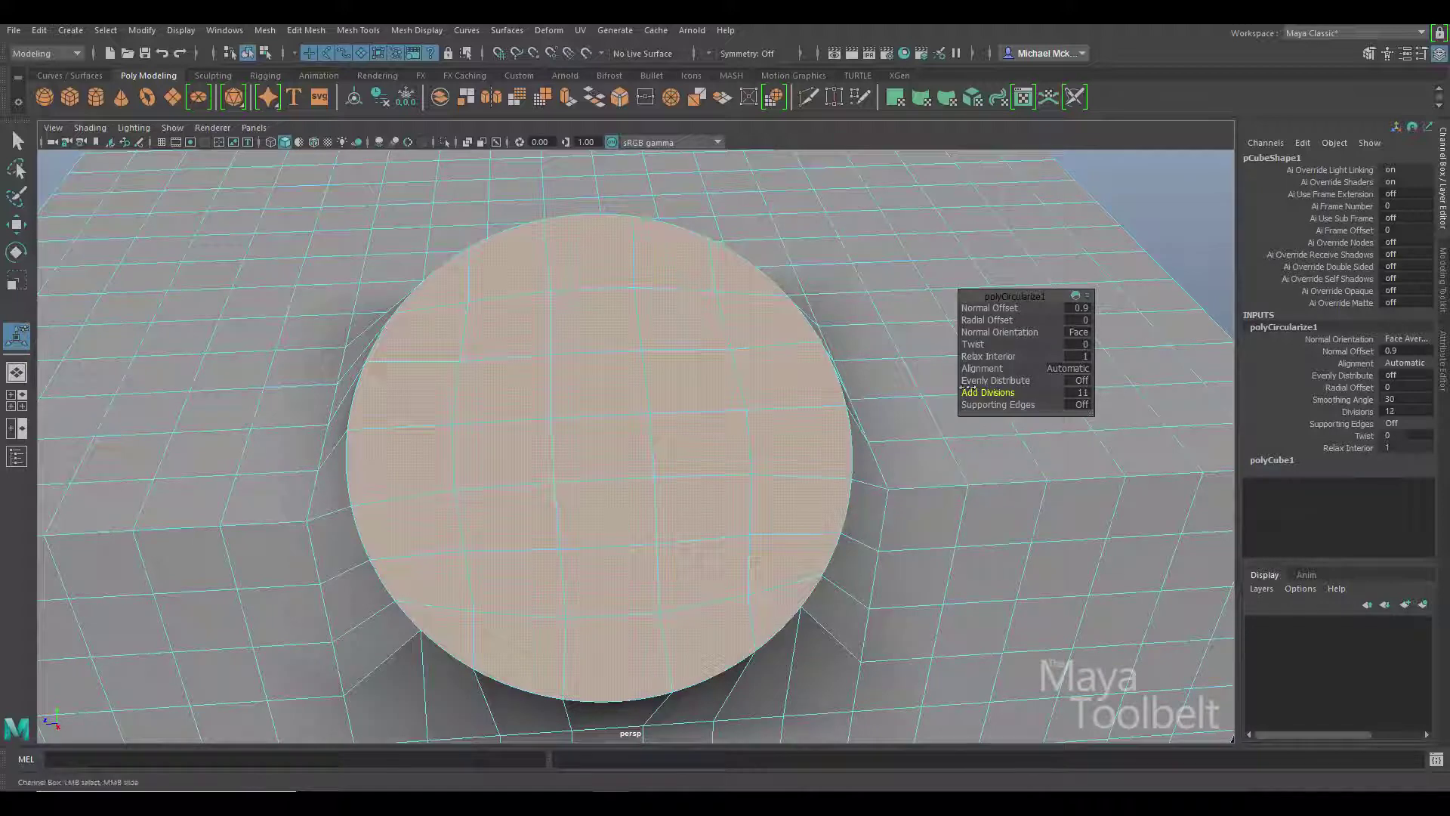
# - Compare Add Divisions values of 0 and 15 on the circle's outline, and set the value to 4
pyautogui.moveTo(958, 387); pyautogui.dragTo(761, 405)
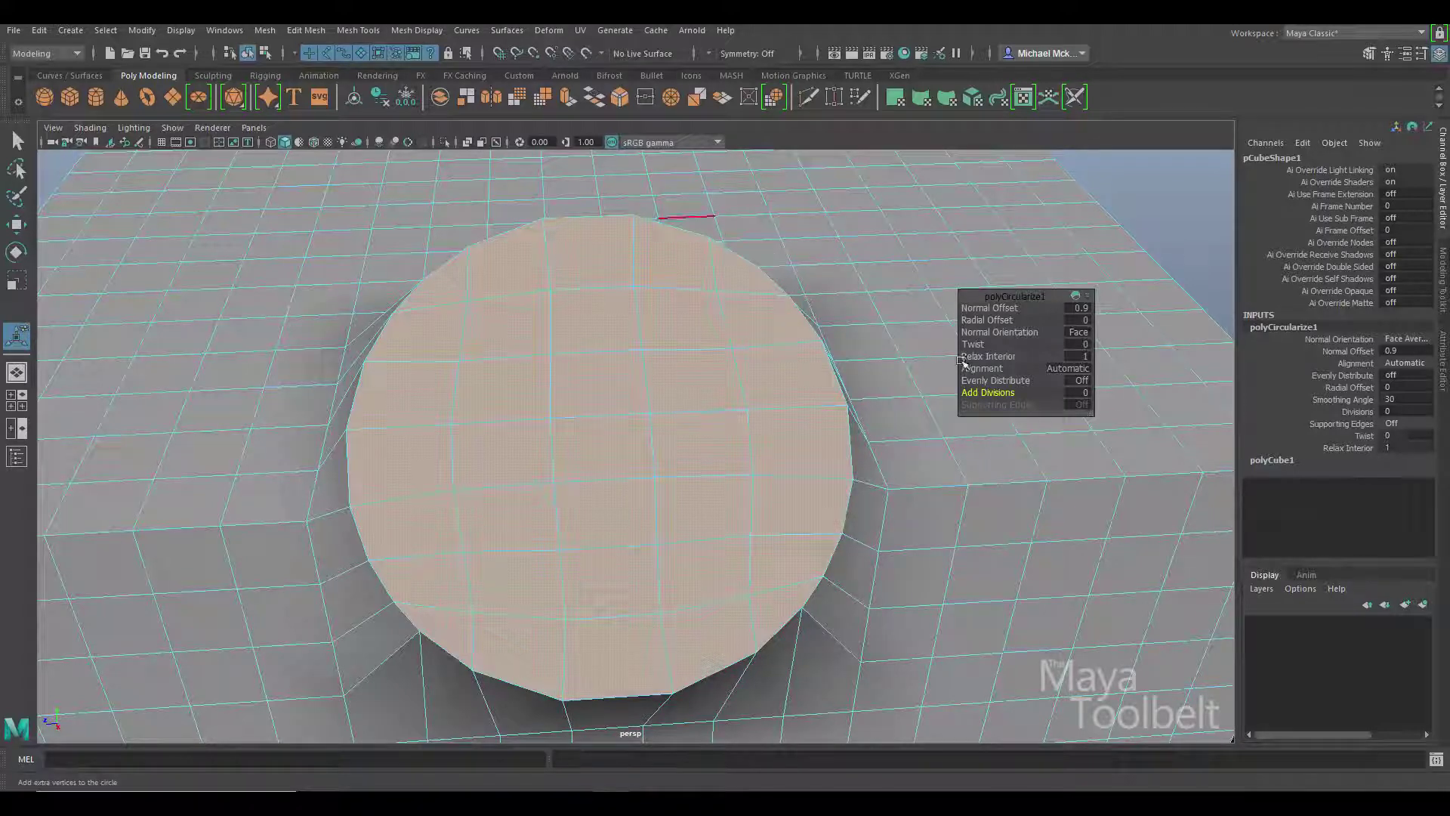
pyautogui.moveTo(1005, 392); pyautogui.dragTo(1107, 391)
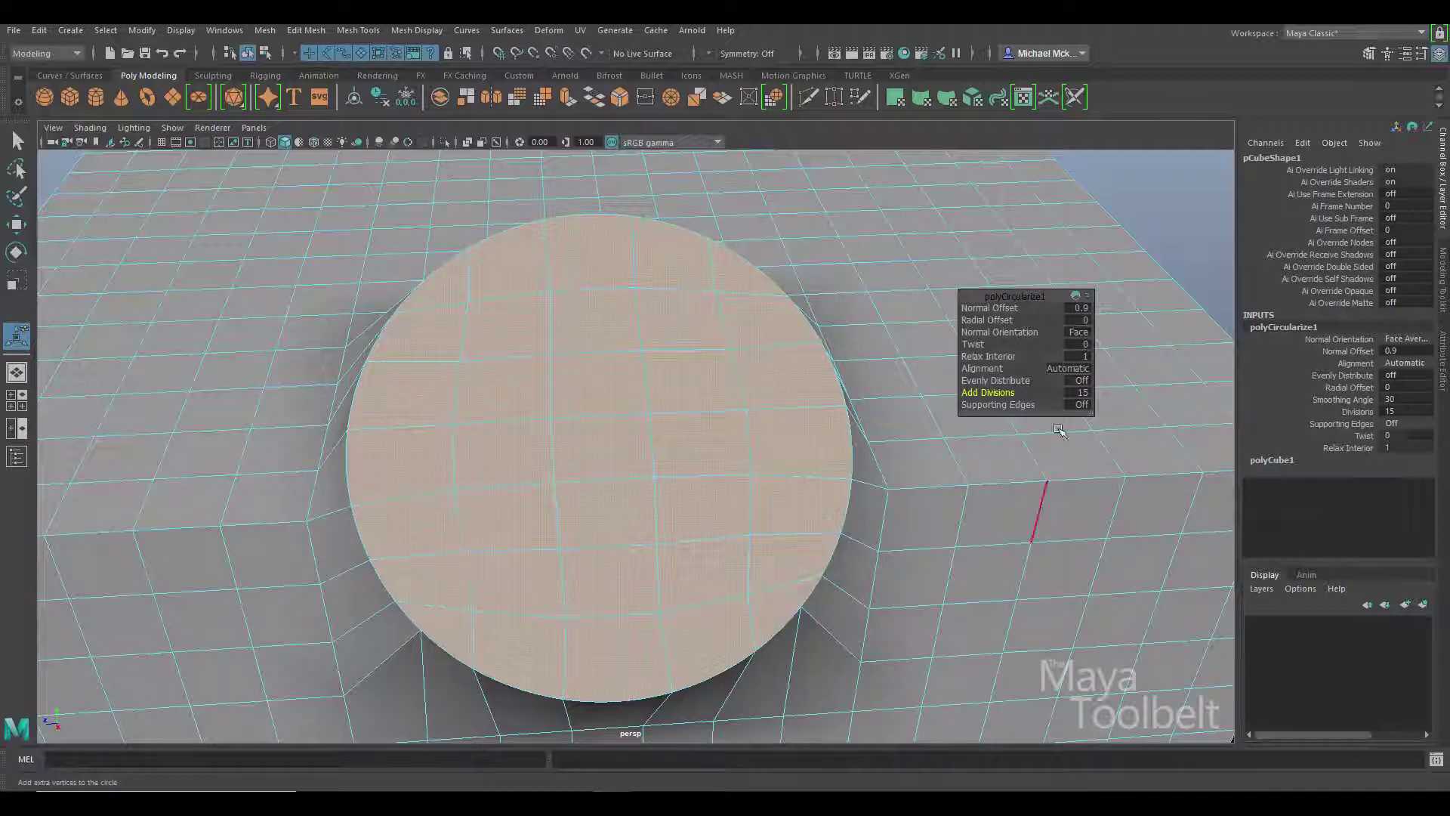
pyautogui.keyDown('alt'); pyautogui.moveTo(735, 489); pyautogui.dragTo(689, 453); pyautogui.keyUp('alt')
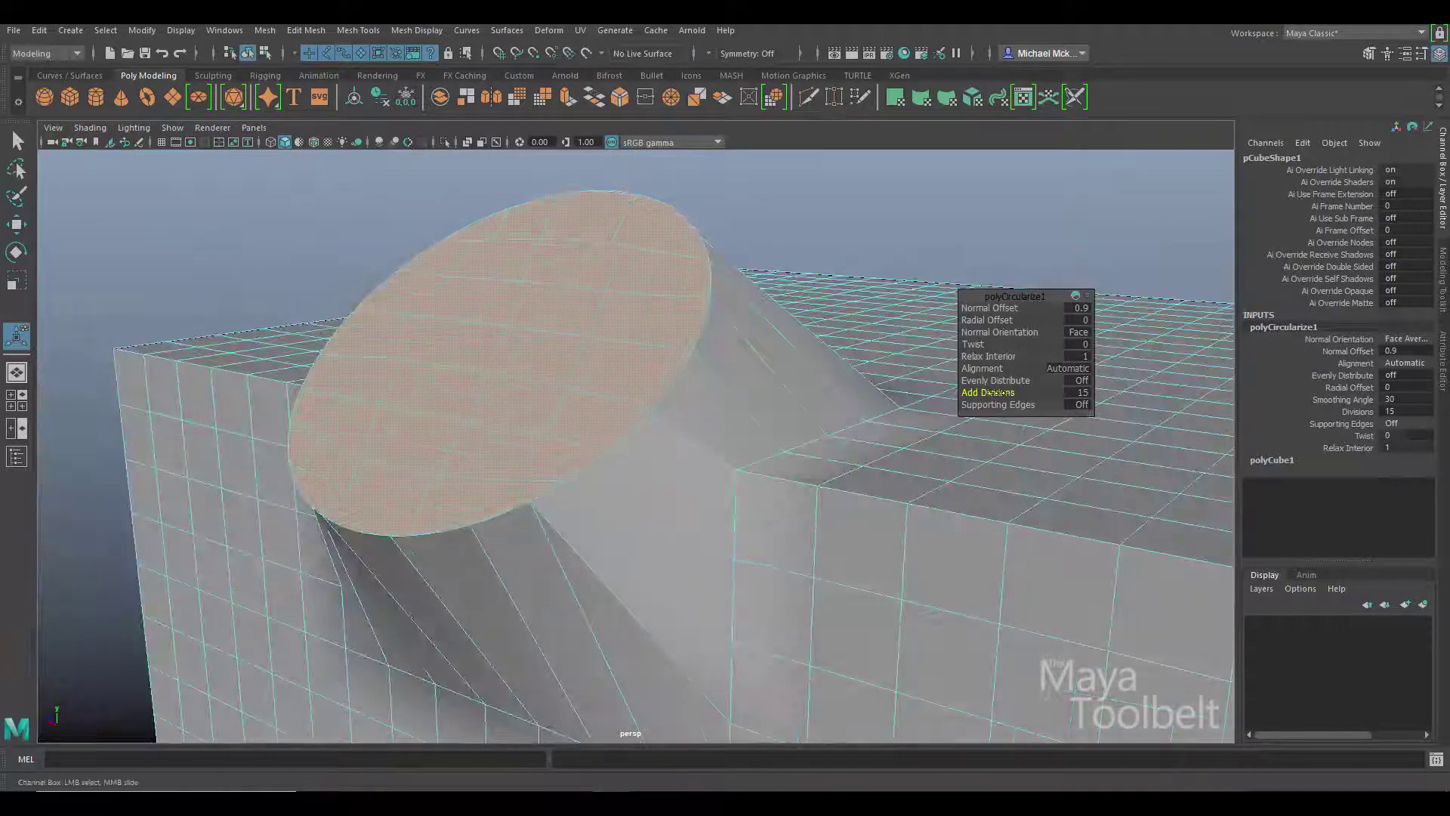
pyautogui.moveTo(990, 394); pyautogui.dragTo(952, 394)
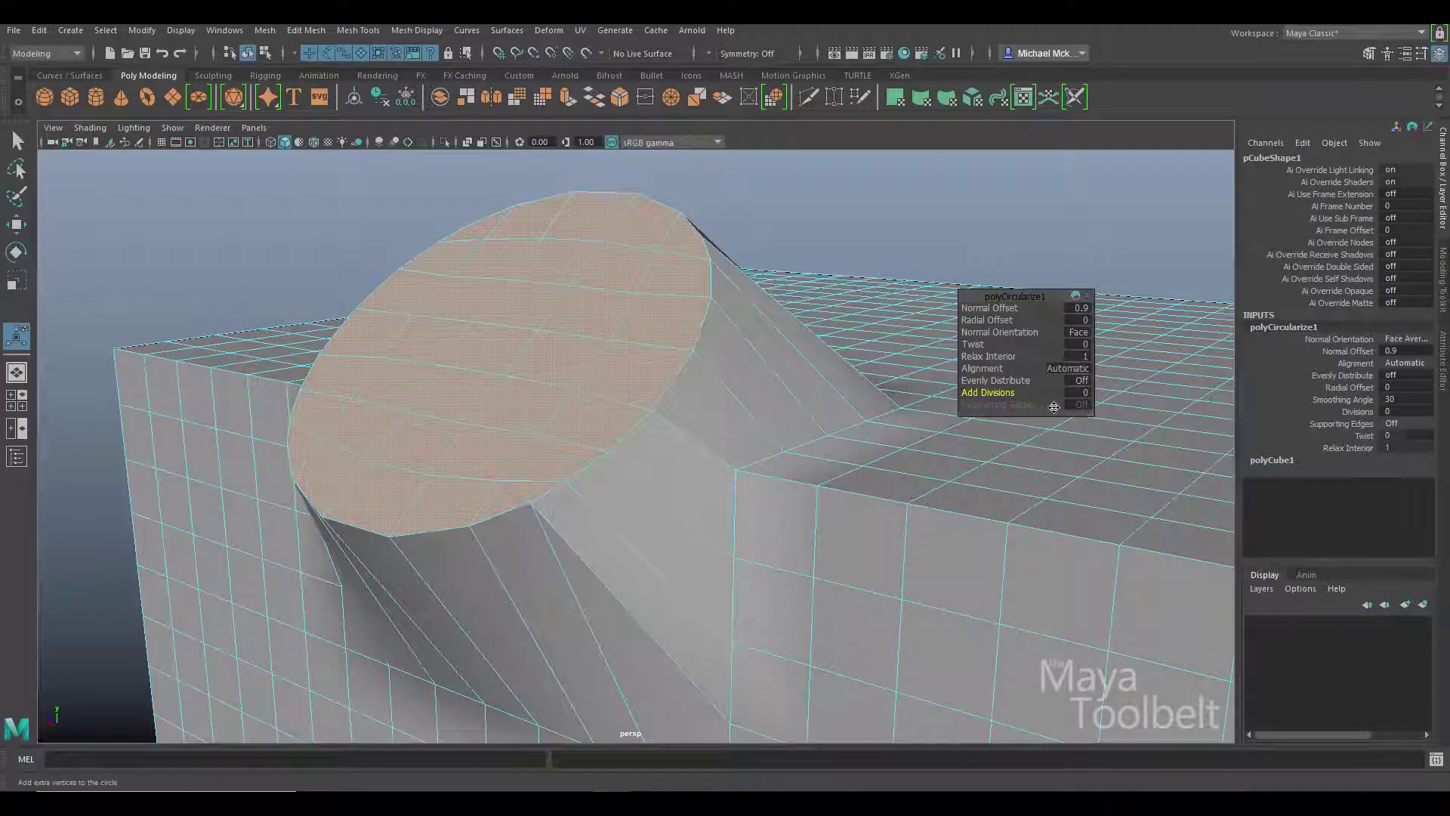
pyautogui.moveTo(997, 393); pyautogui.dragTo(1011, 394)
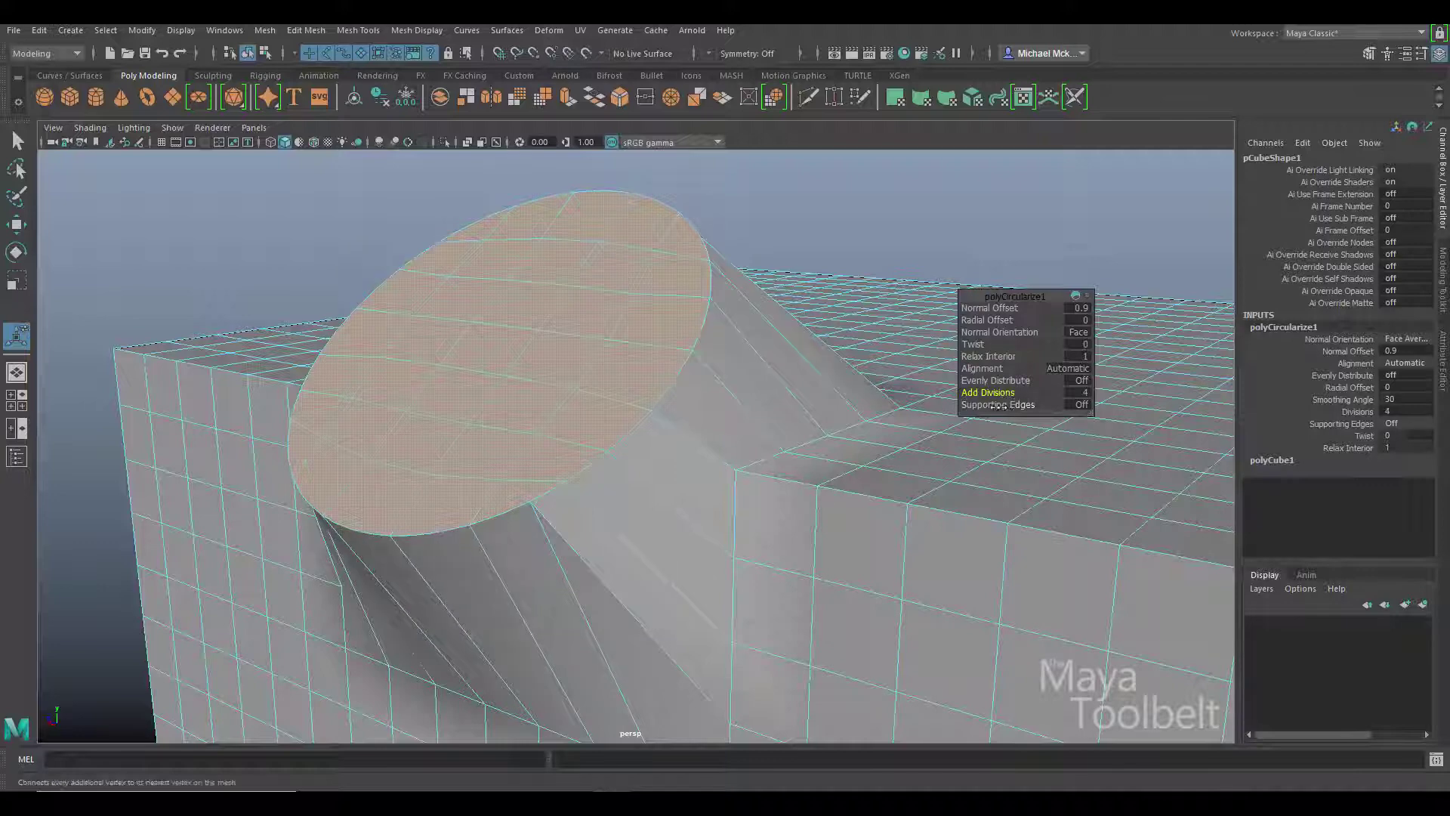
pyautogui.scroll(2, 758, 474)
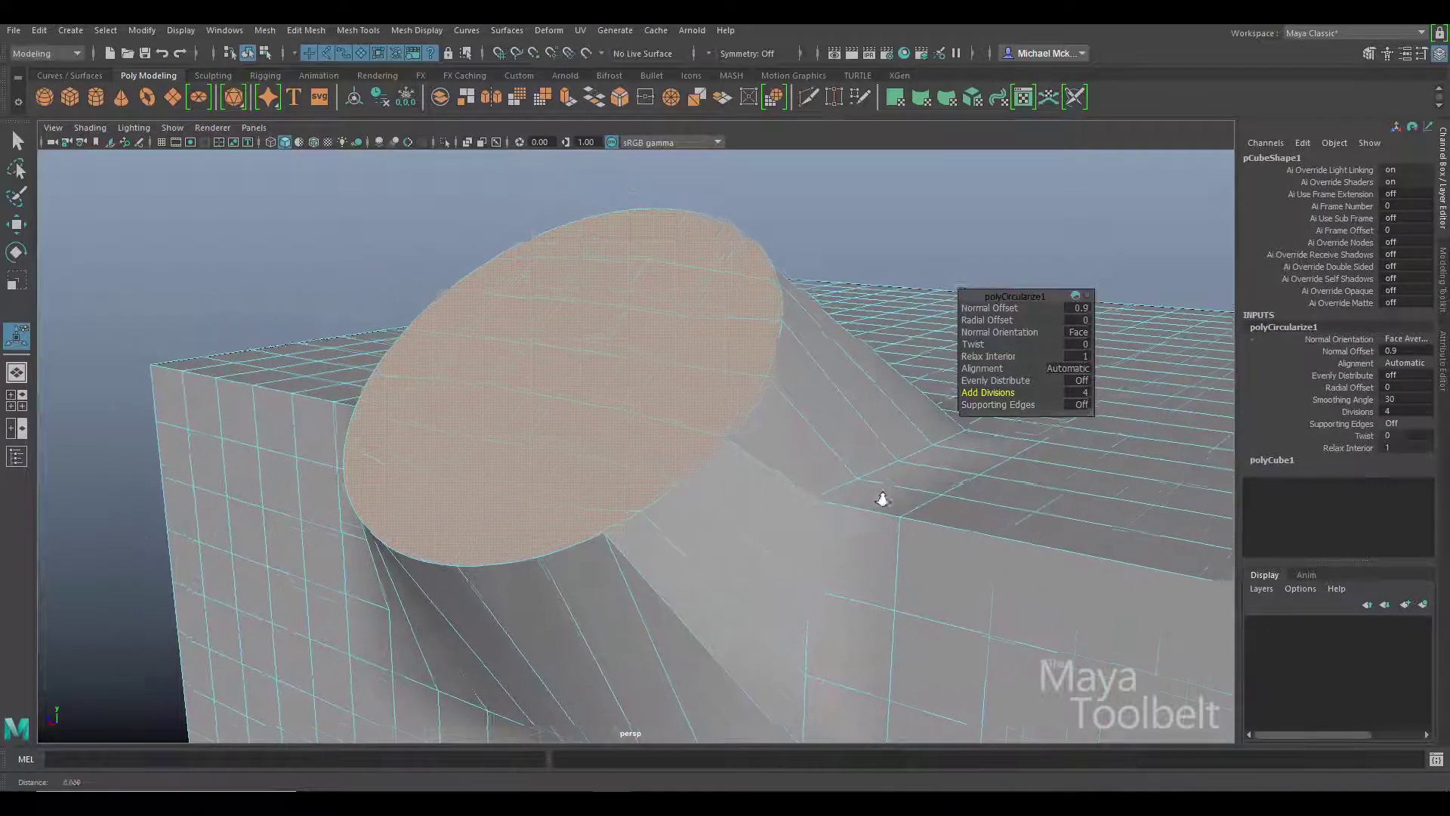
# - Set Supporting Edges to Exterior and inspect the connecting edges on the sides of the raised disc
pyautogui.click(1081, 406)
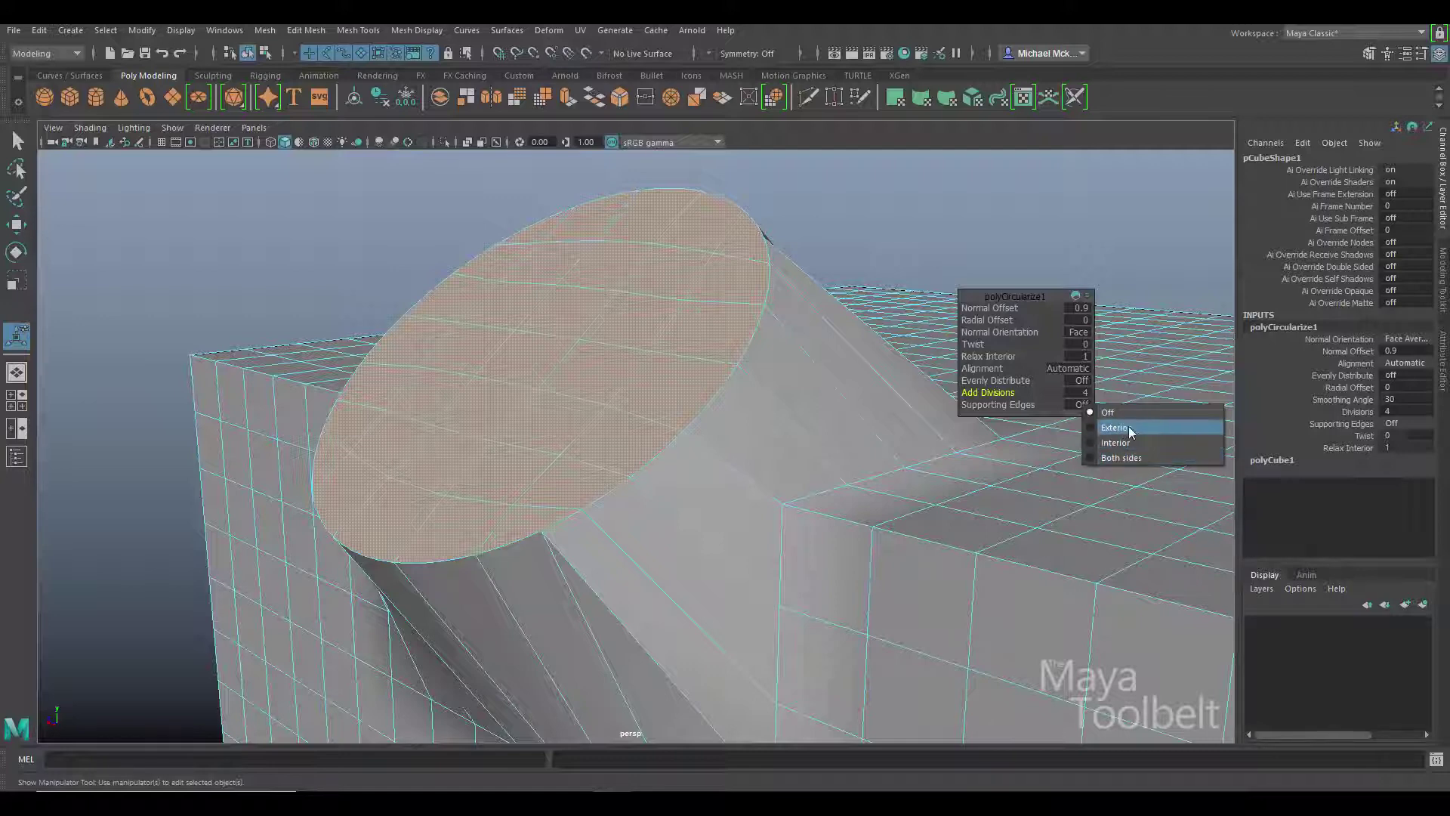
pyautogui.click(1131, 428)
pyautogui.keyDown('alt'); pyautogui.moveTo(619, 461); pyautogui.dragTo(786, 513); pyautogui.keyUp('alt')
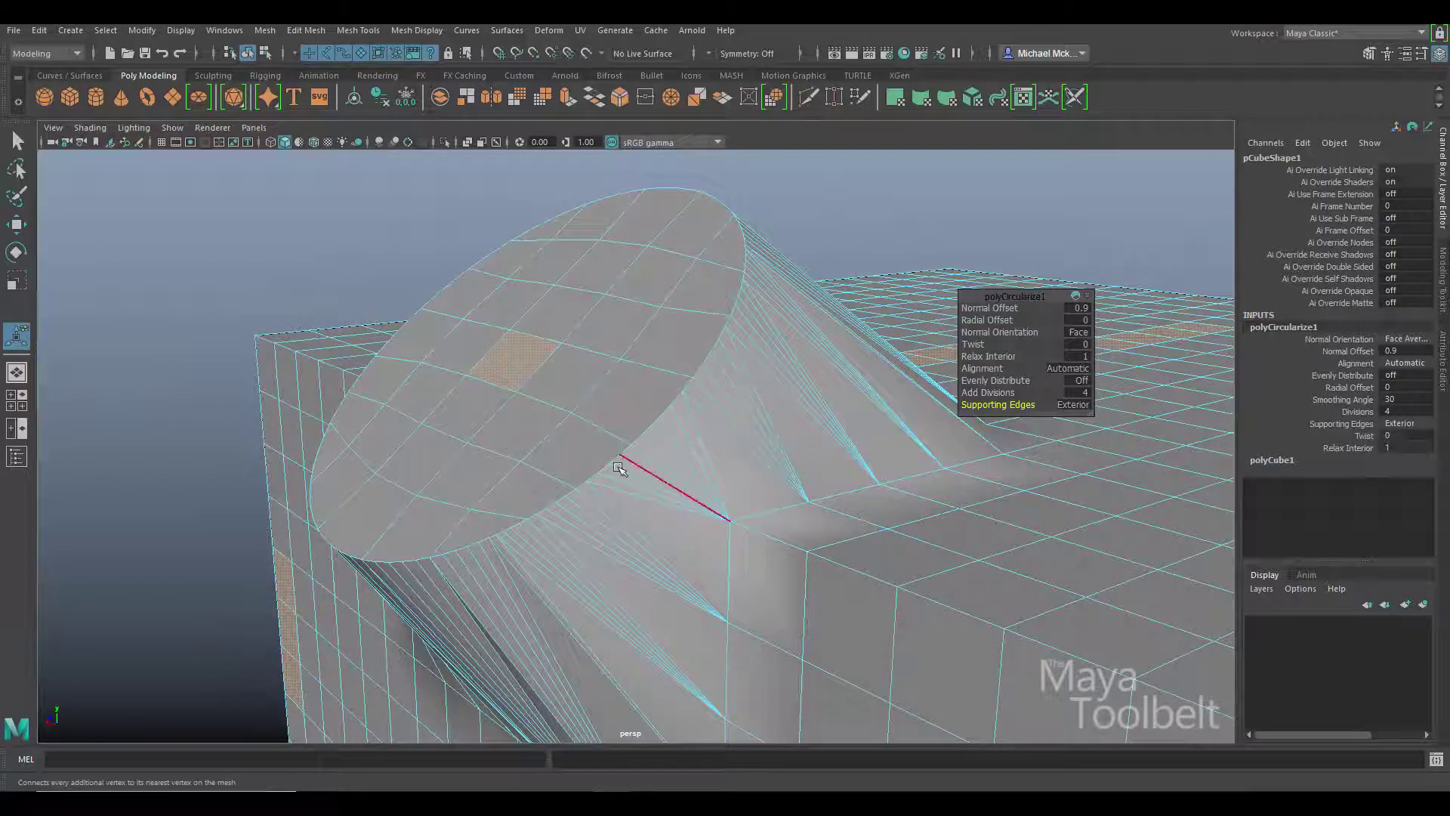
pyautogui.keyDown('alt'); pyautogui.moveTo(625, 552); pyautogui.dragTo(741, 524); pyautogui.keyUp('alt')
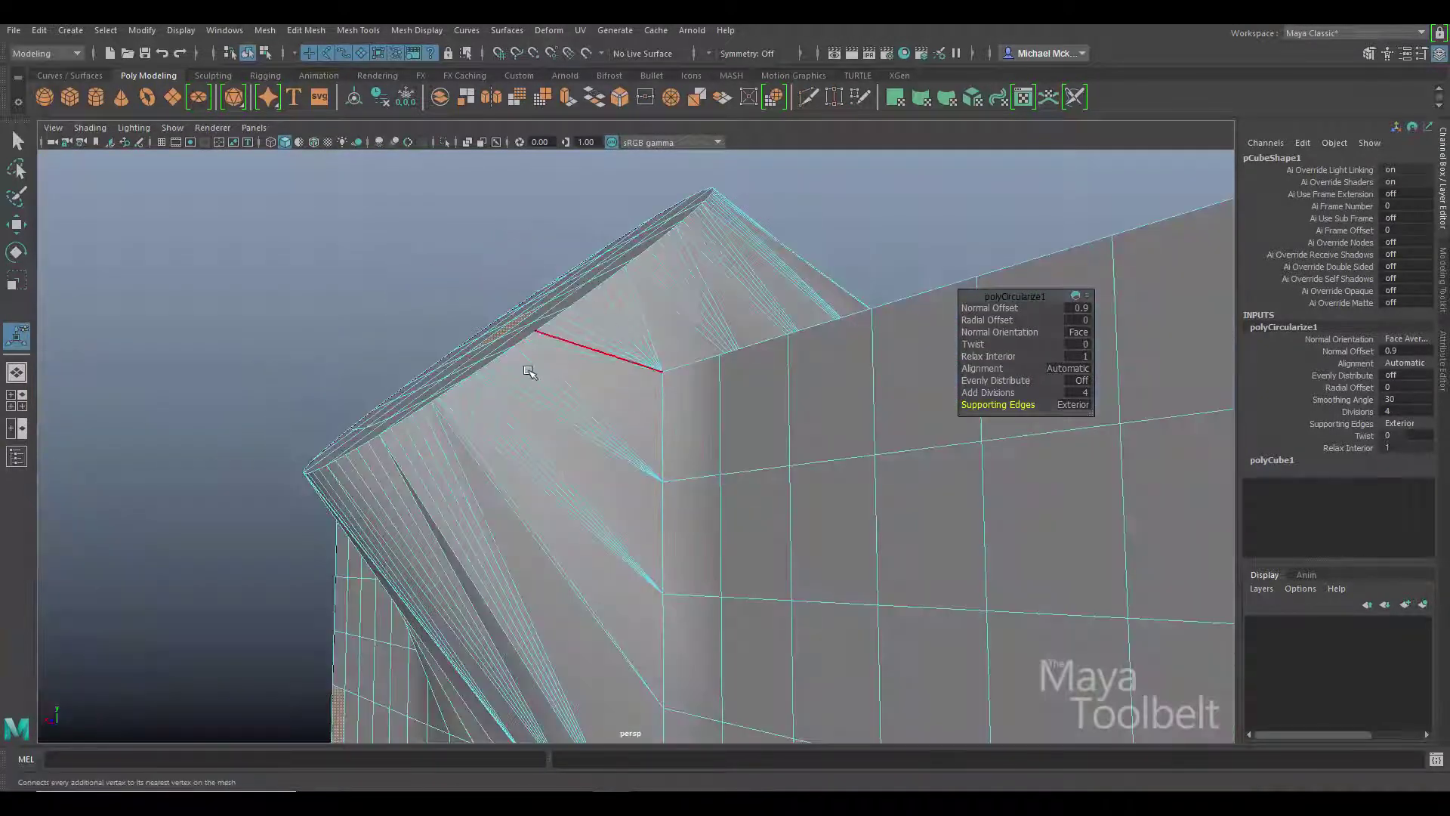
pyautogui.keyDown('alt'); pyautogui.moveTo(502, 492); pyautogui.dragTo(545, 408); pyautogui.keyUp('alt')
pyautogui.keyDown('alt'); pyautogui.moveTo(926, 449); pyautogui.dragTo(886, 483); pyautogui.keyUp('alt')
# - Lower Add Divisions to 0 and raise it to 1 to compare the exterior supporting edges around the disc
pyautogui.moveTo(992, 392); pyautogui.dragTo(974, 393)
pyautogui.click(942, 317)
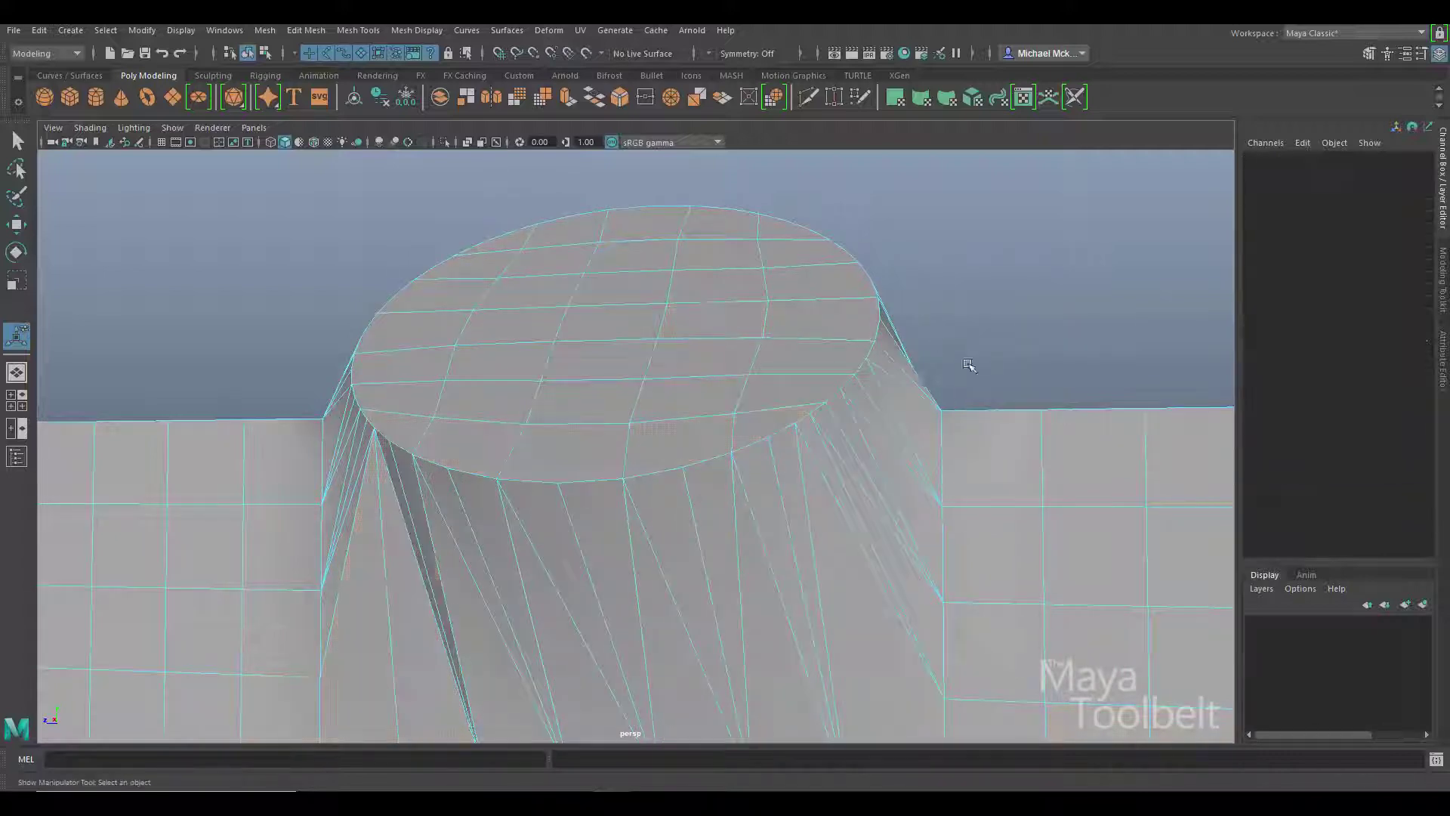
pyautogui.click(693, 394)
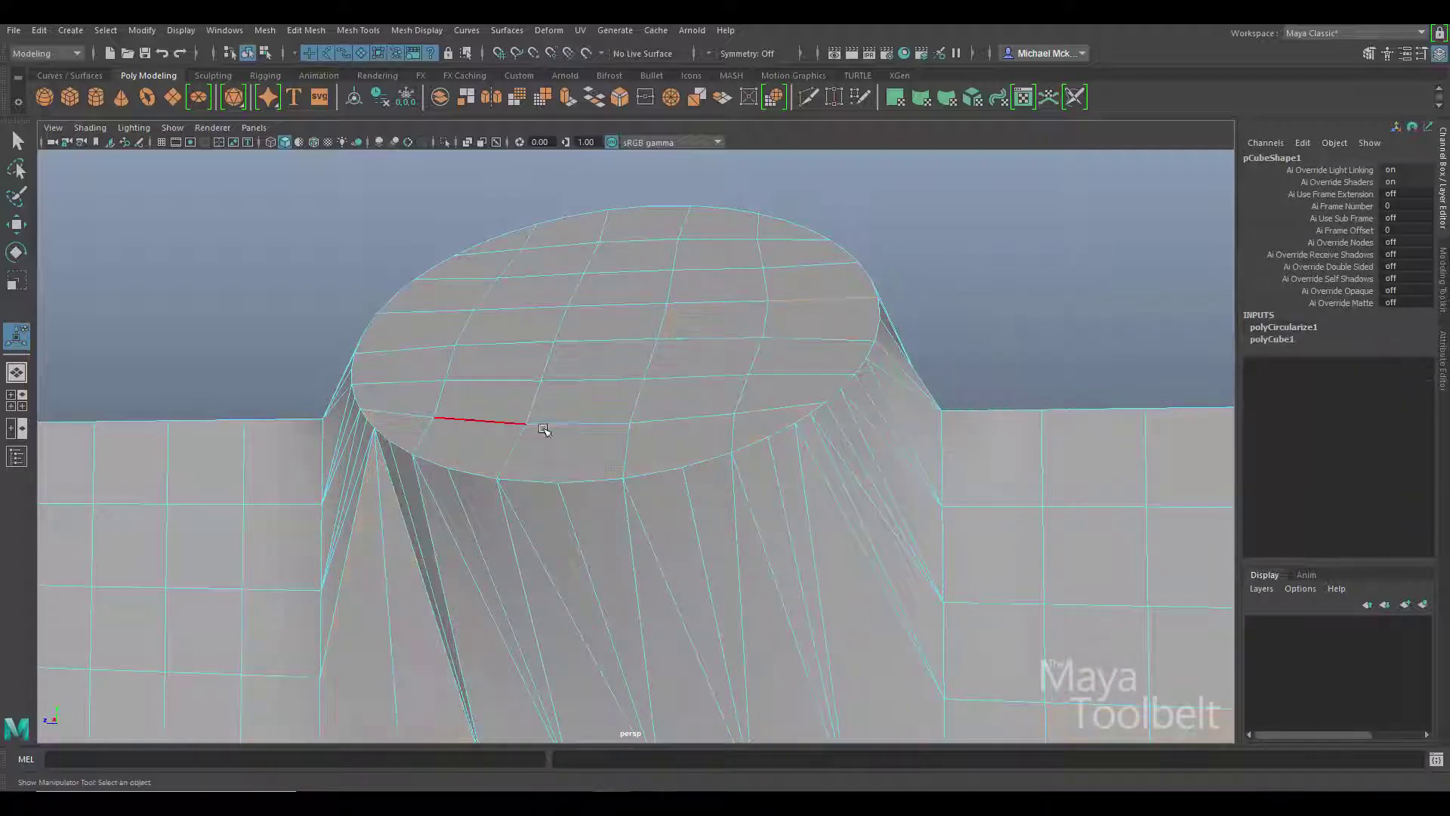
pyautogui.keyDown('alt'); pyautogui.moveTo(696, 495); pyautogui.dragTo(929, 453); pyautogui.keyUp('alt')
pyautogui.moveTo(999, 392); pyautogui.dragTo(989, 393)
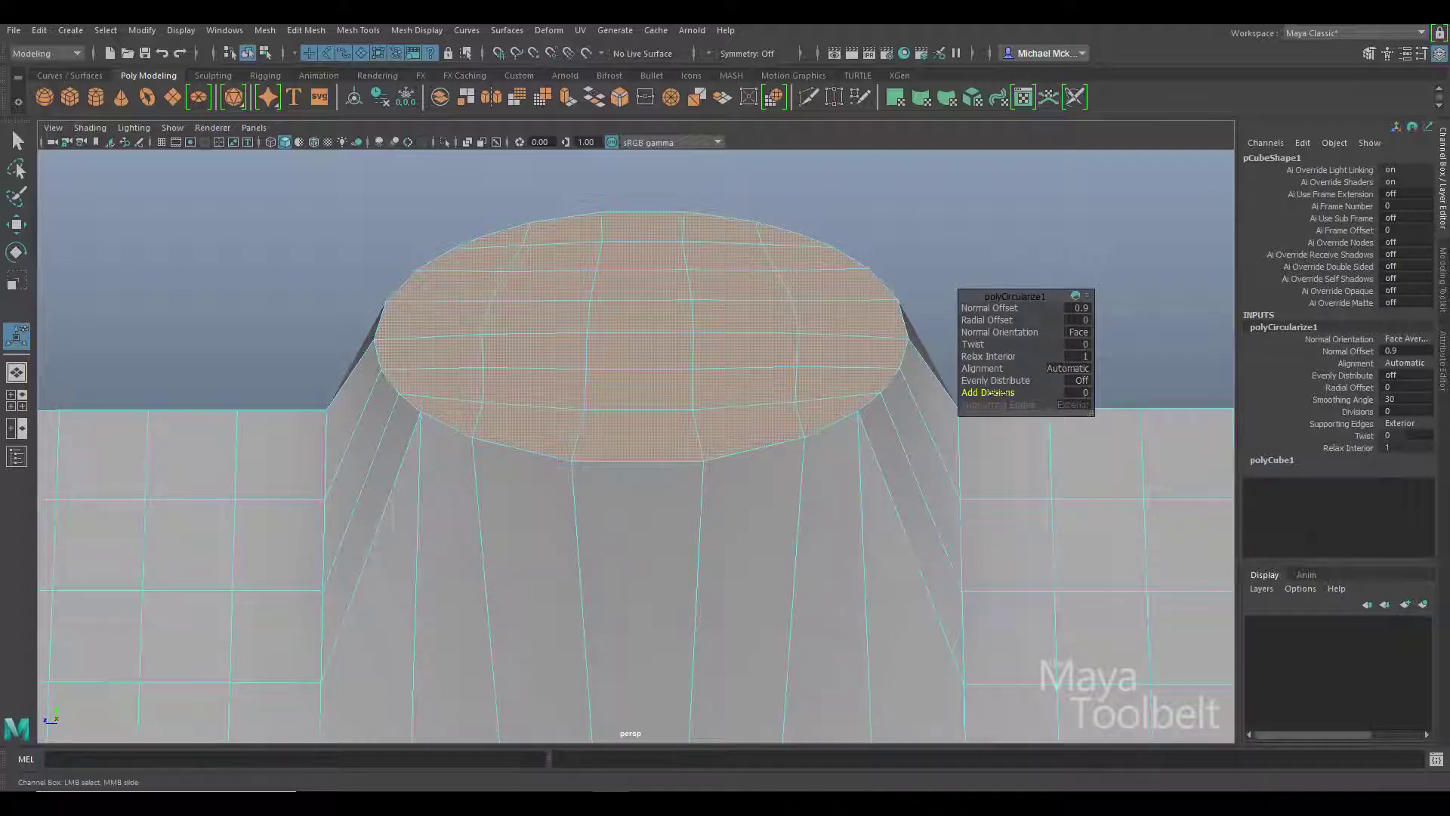
pyautogui.moveTo(994, 393); pyautogui.dragTo(999, 393)
pyautogui.keyDown('alt'); pyautogui.moveTo(929, 475); pyautogui.dragTo(864, 430); pyautogui.keyUp('alt')
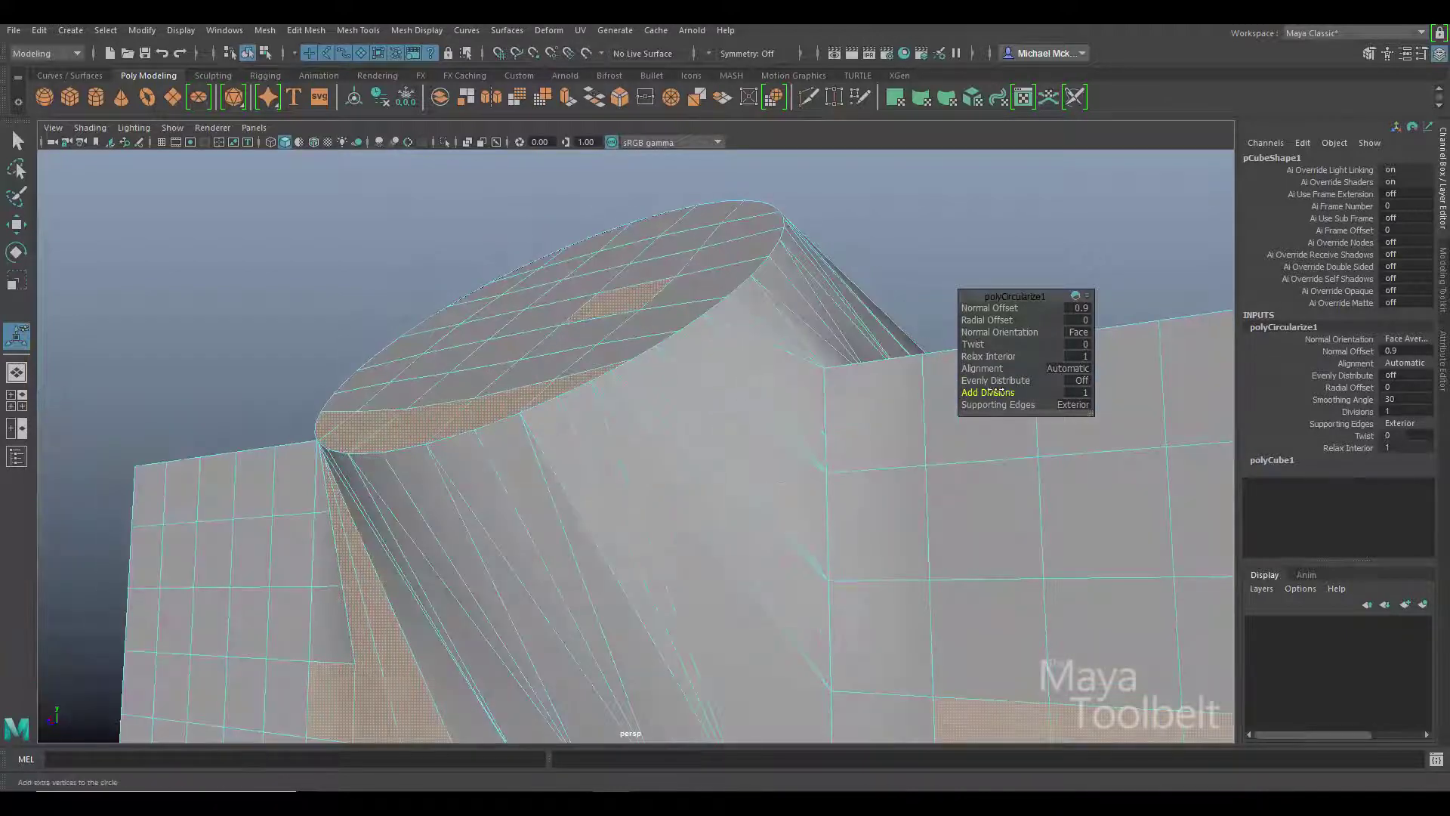
# - Set Add Divisions to 7 and Supporting Edges to Interior, and inspect the inside of the disc's rim
pyautogui.moveTo(998, 393); pyautogui.dragTo(1036, 392)
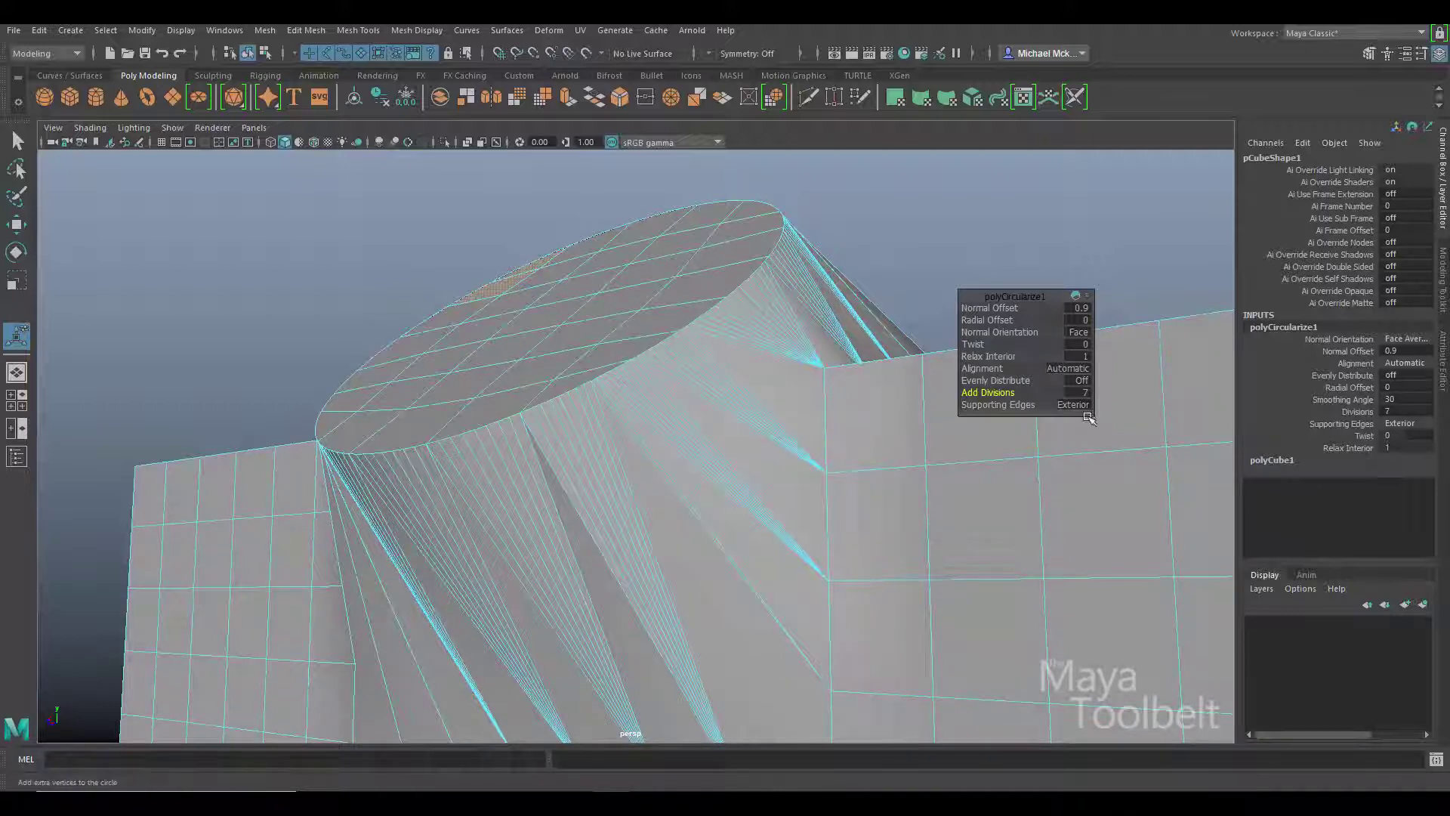
pyautogui.click(1082, 406)
pyautogui.click(1099, 439)
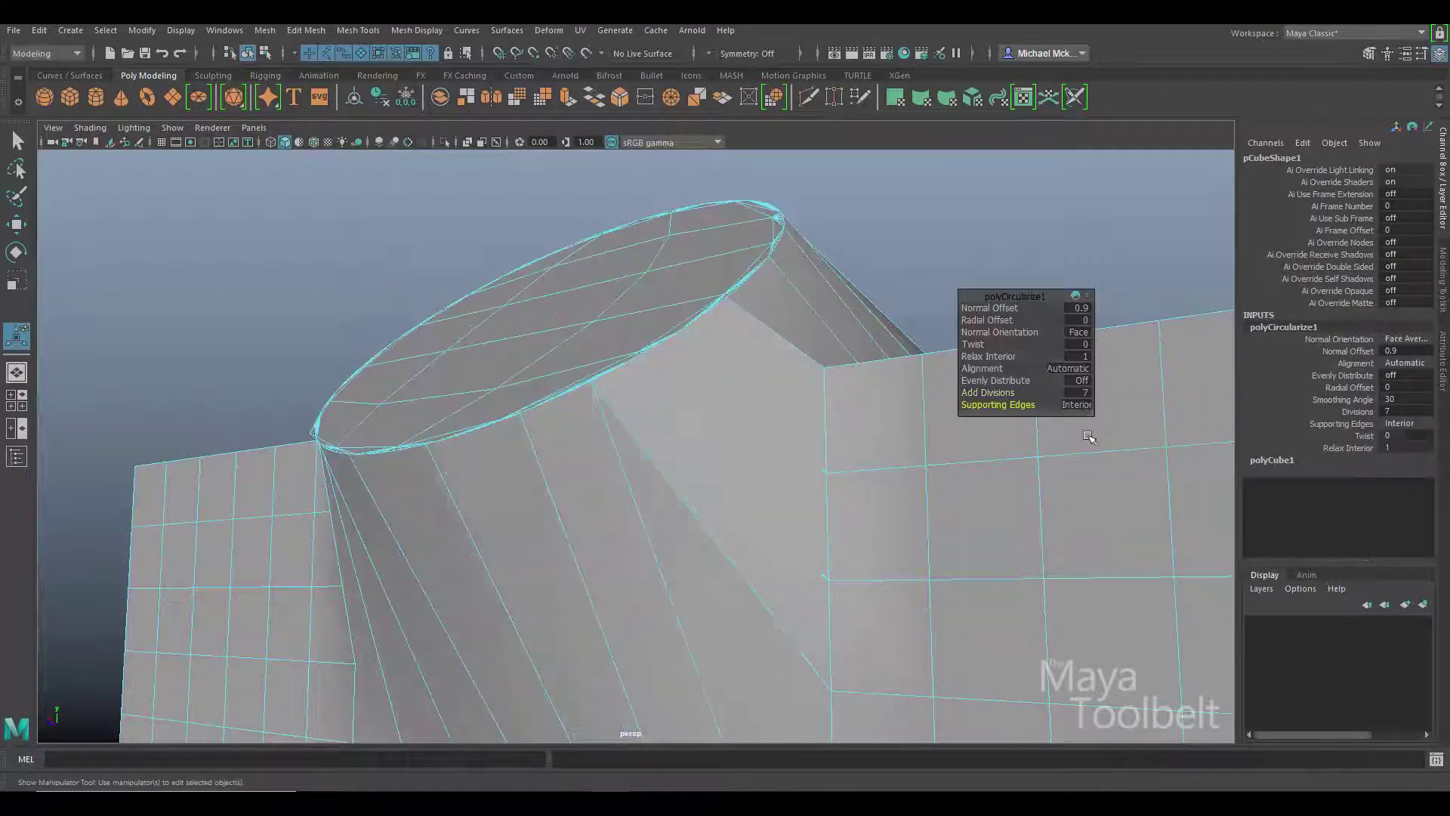
pyautogui.keyDown('alt'); pyautogui.moveTo(1088, 436); pyautogui.dragTo(767, 436); pyautogui.keyUp('alt')
pyautogui.keyDown('alt'); pyautogui.moveTo(767, 437); pyautogui.dragTo(935, 463, button='right'); pyautogui.keyUp('alt')
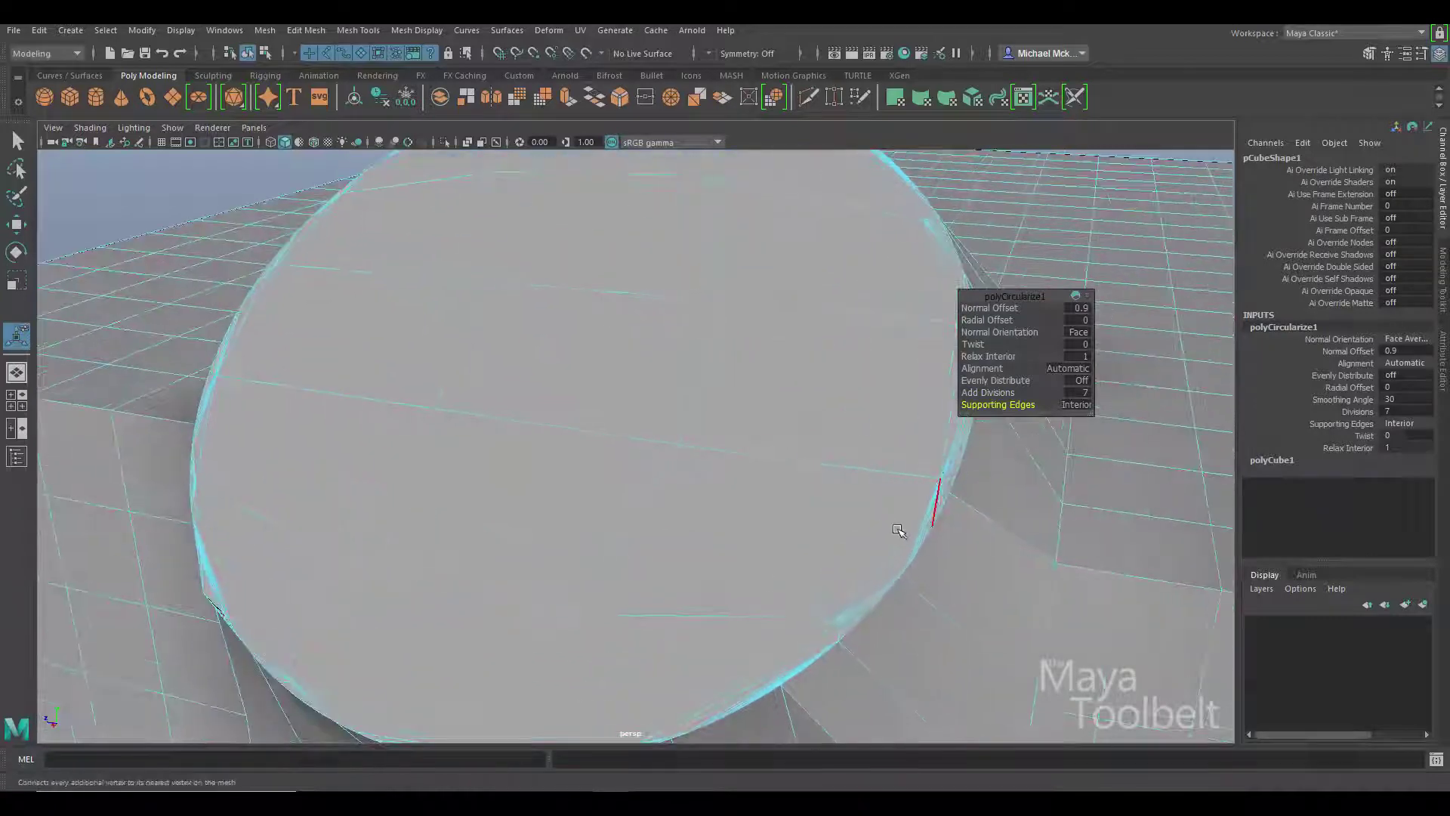
# - Reset Add Divisions to 0 and raise it to 4 to compare the interior supporting edges inside the disc's rim
pyautogui.keyDown('alt'); pyautogui.moveTo(898, 531); pyautogui.dragTo(935, 415); pyautogui.keyUp('alt')
pyautogui.keyDown('alt'); pyautogui.moveTo(835, 518); pyautogui.dragTo(748, 522, button='right'); pyautogui.keyUp('alt')
pyautogui.moveTo(1012, 395); pyautogui.dragTo(940, 398)
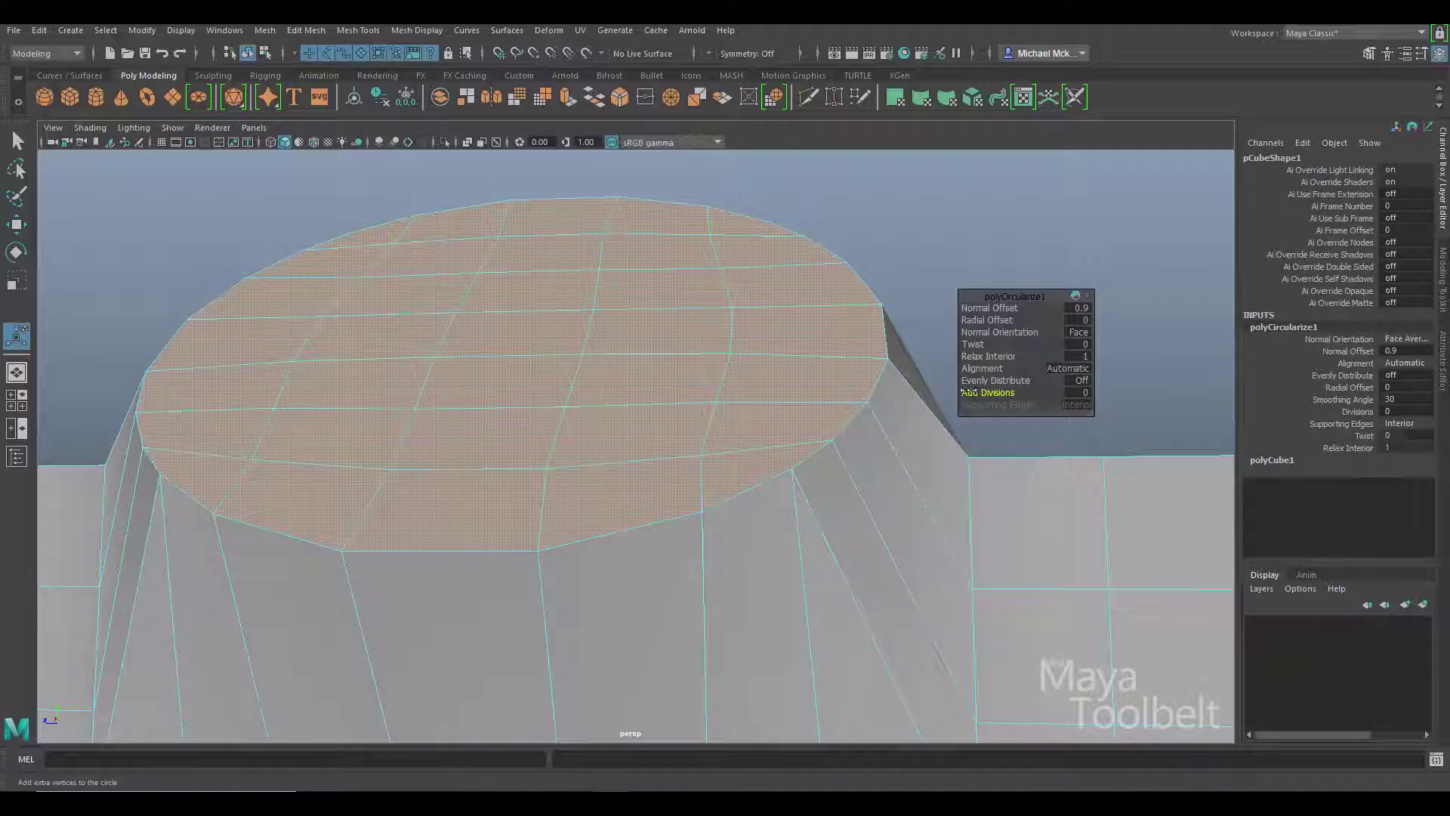
pyautogui.moveTo(969, 392); pyautogui.dragTo(998, 393)
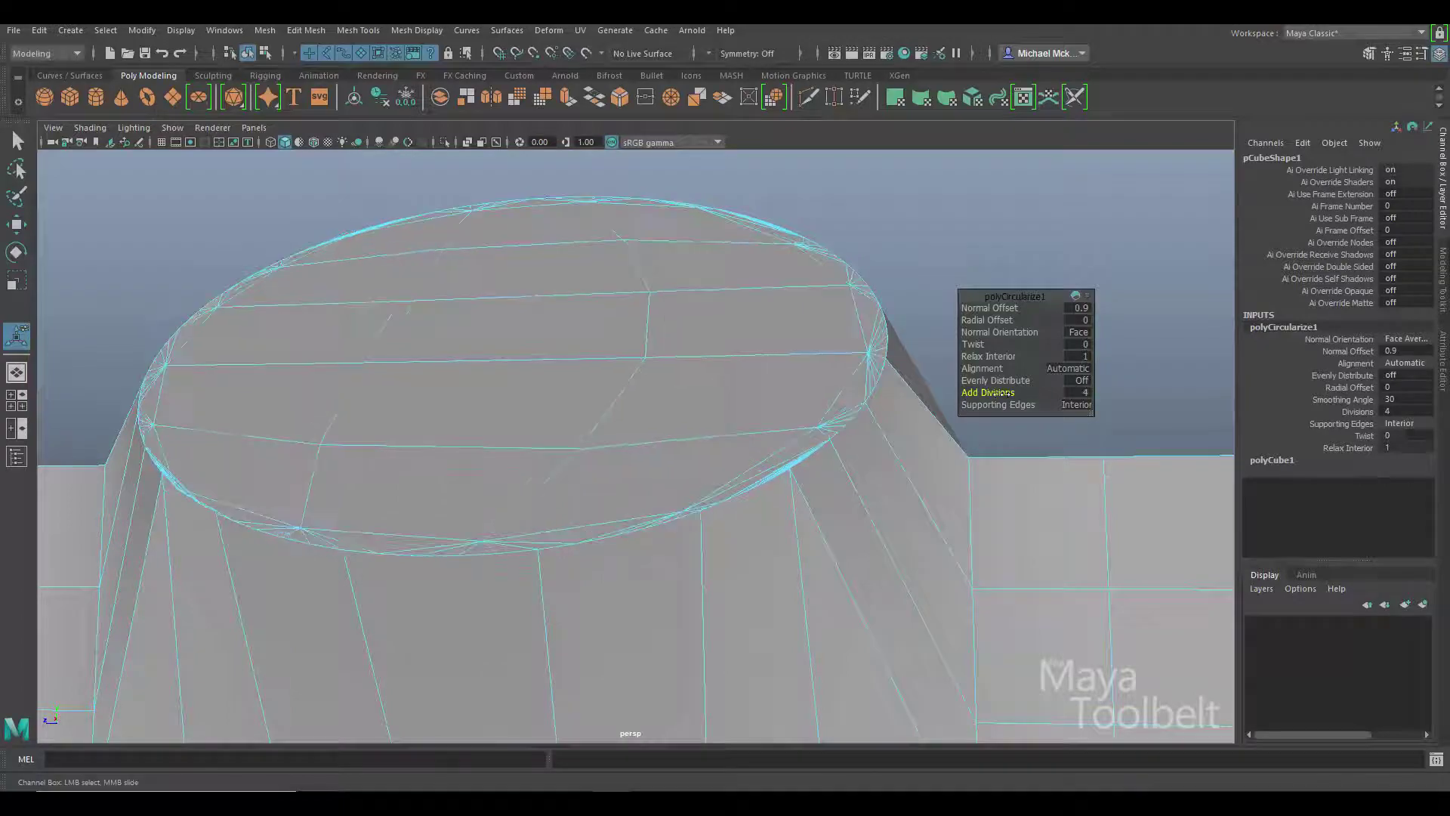
# - Set Supporting Edges to Both sides and inspect the connecting edges inside and outside the raised disc
pyautogui.click(1073, 405)
pyautogui.click(1102, 462)
pyautogui.moveTo(830, 483)
pyautogui.keyDown('alt'); pyautogui.mouseDown()
pyautogui.moveTo(576, 518)
pyautogui.moveTo(867, 486)
pyautogui.moveTo(752, 488)
pyautogui.moveTo(747, 507)
pyautogui.moveTo(845, 502)
pyautogui.moveTo(801, 504)
pyautogui.moveTo(813, 502)
pyautogui.mouseUp(); pyautogui.keyUp('alt')
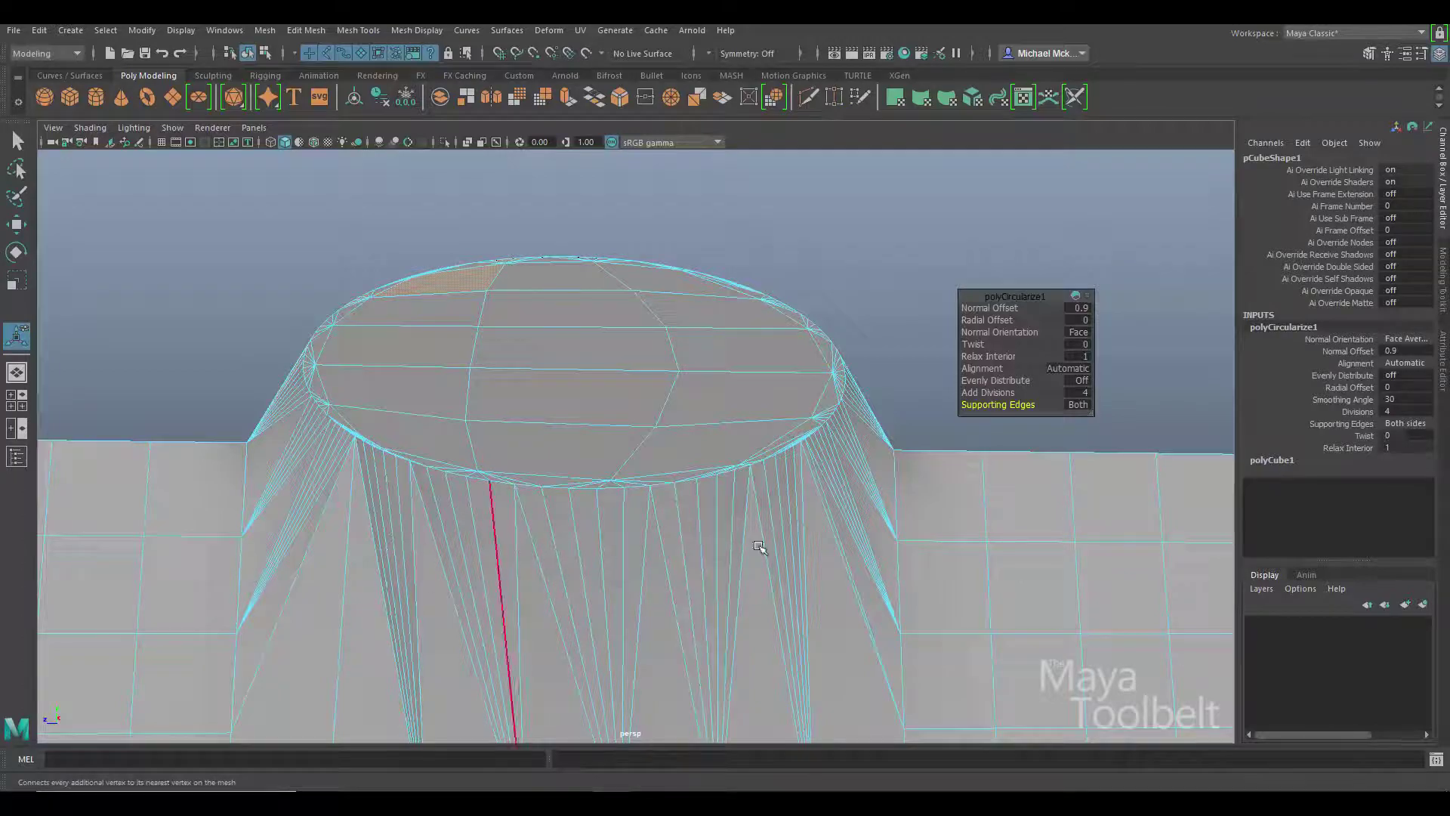
pyautogui.keyDown('alt'); pyautogui.moveTo(625, 528); pyautogui.dragTo(777, 476); pyautogui.keyUp('alt')
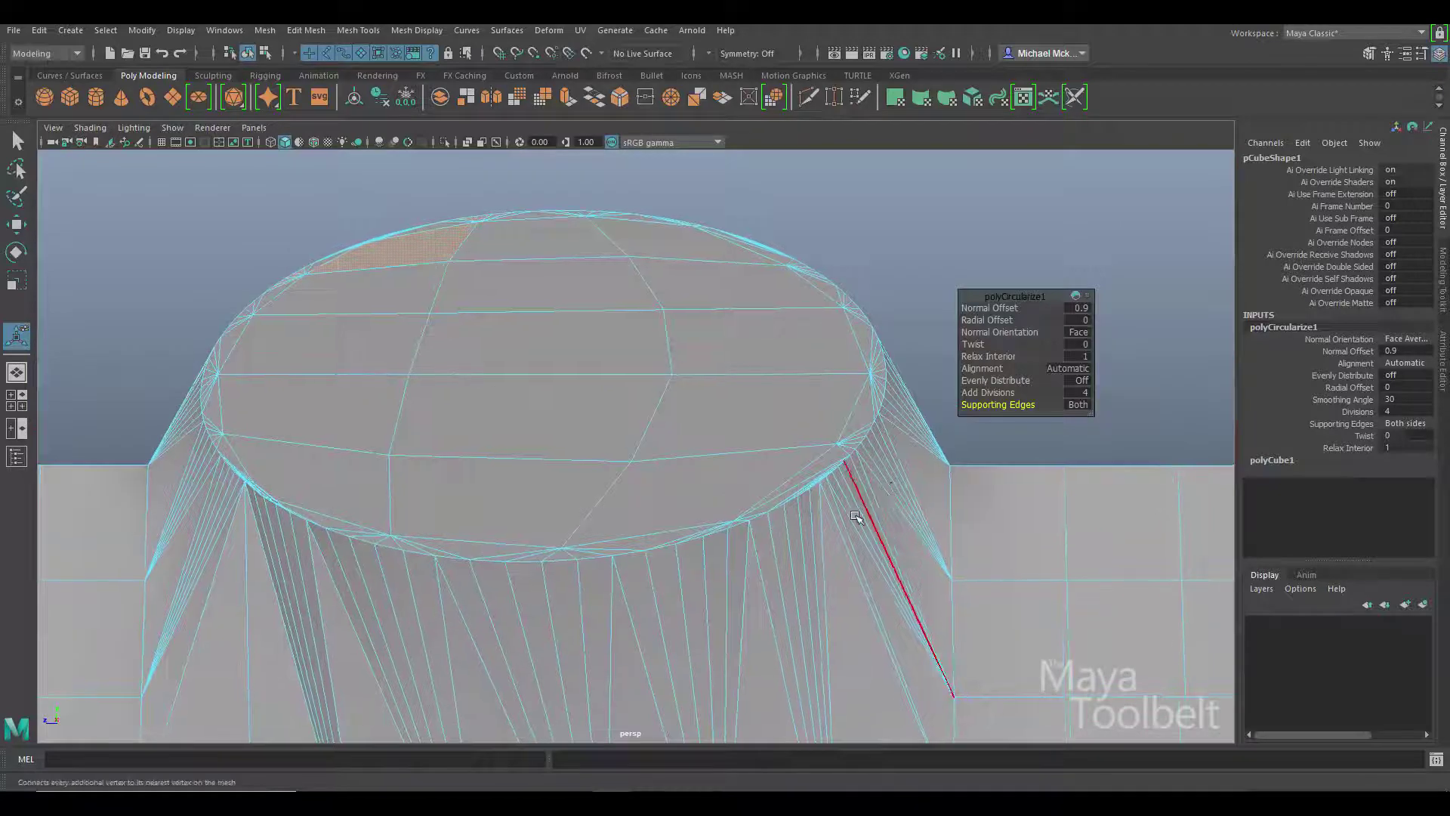
pyautogui.keyDown('alt'); pyautogui.moveTo(858, 506); pyautogui.dragTo(864, 474); pyautogui.keyUp('alt')
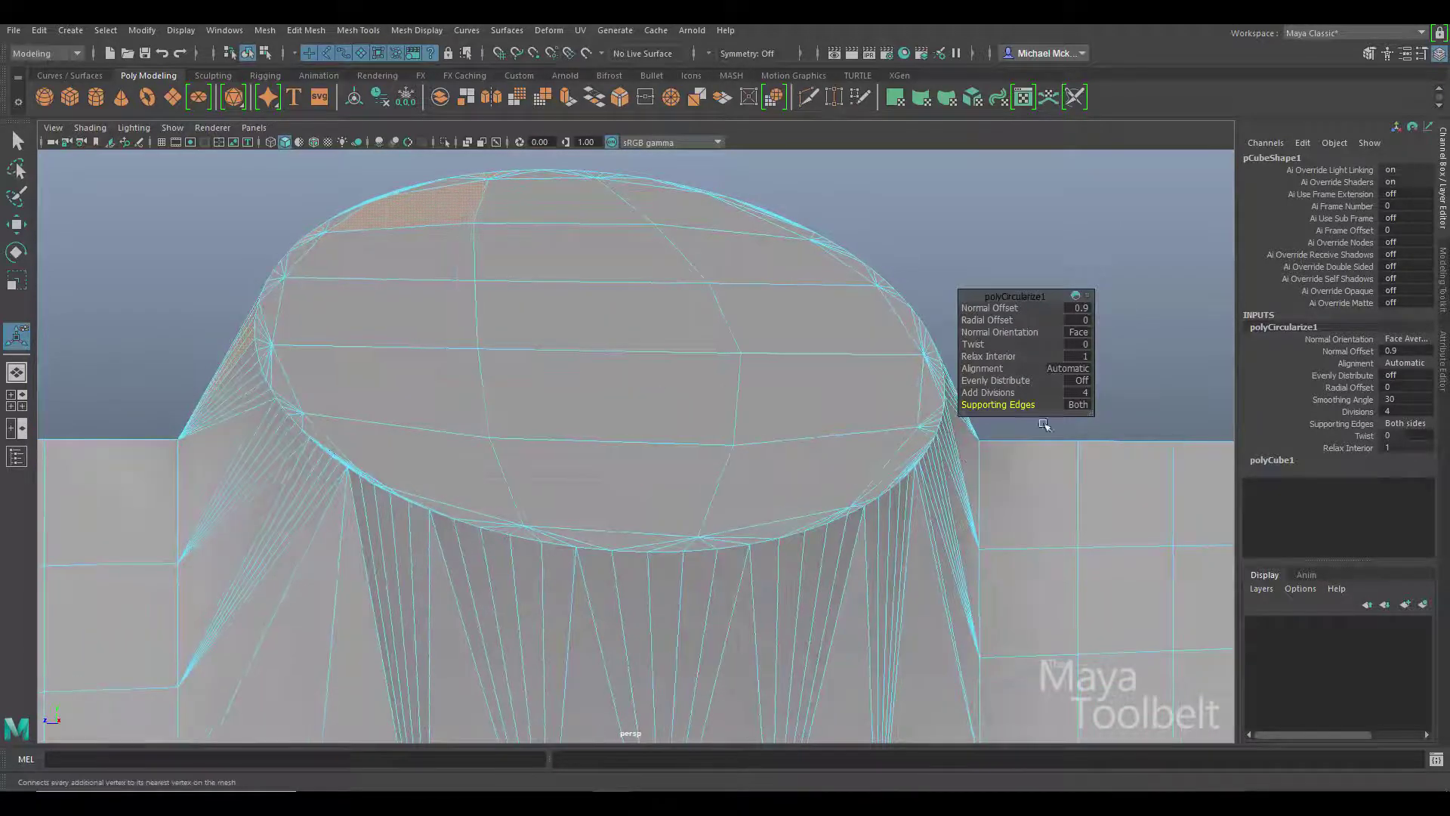
# - Turn Supporting Edges off for the raised disc and leave the Circularize settings with the Move tool active
pyautogui.click(1077, 405)
pyautogui.click(1111, 418)
pyautogui.keyDown('alt'); pyautogui.moveTo(1032, 480); pyautogui.dragTo(528, 434); pyautogui.keyUp('alt')
pyautogui.press('w')
# - Extrude the circular faces outward into a cylinder with a Local Translate Z of about 1.68
pyautogui.click(319, 31)
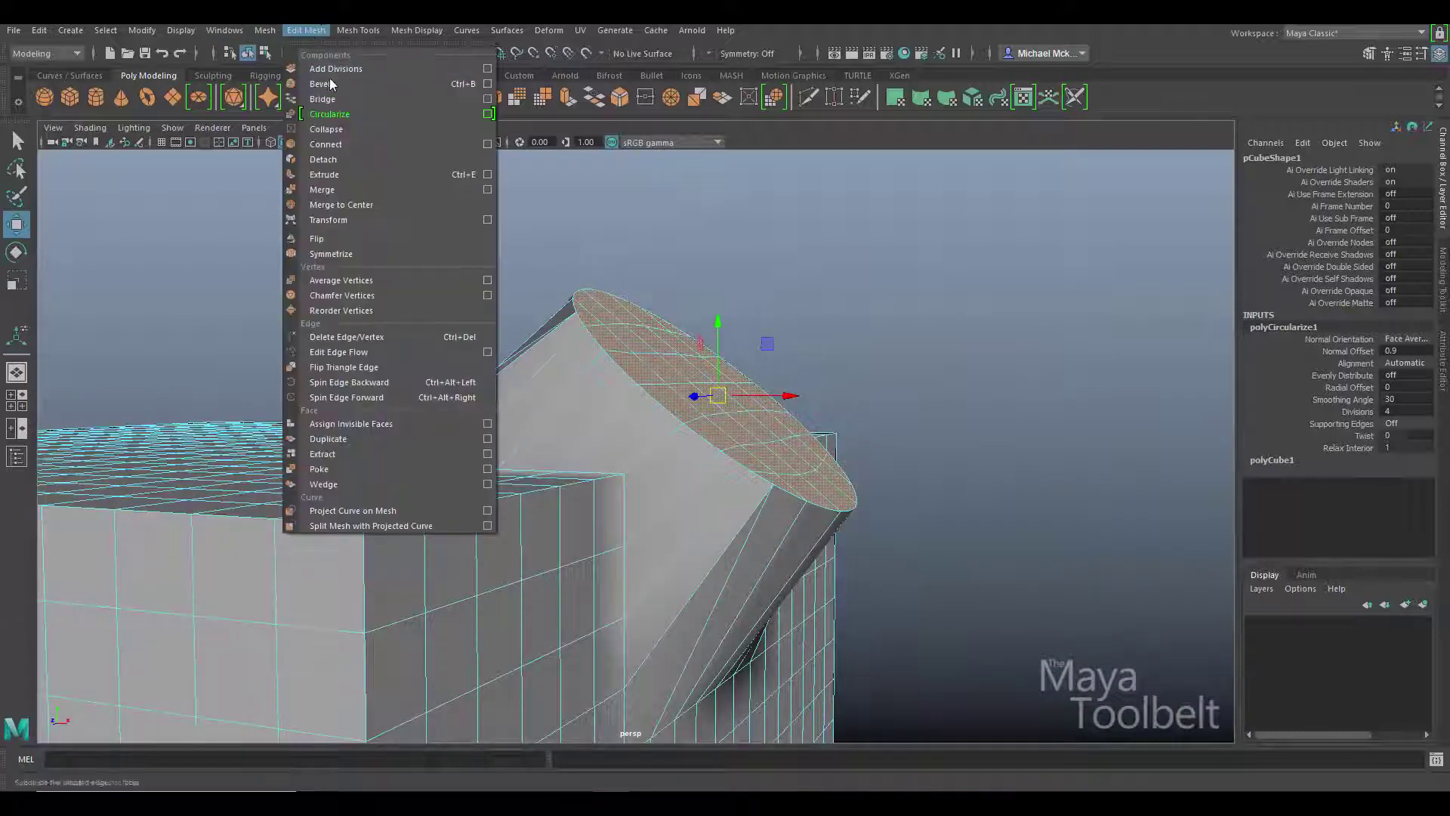
pyautogui.click(325, 174)
pyautogui.moveTo(610, 276); pyautogui.dragTo(642, 189)
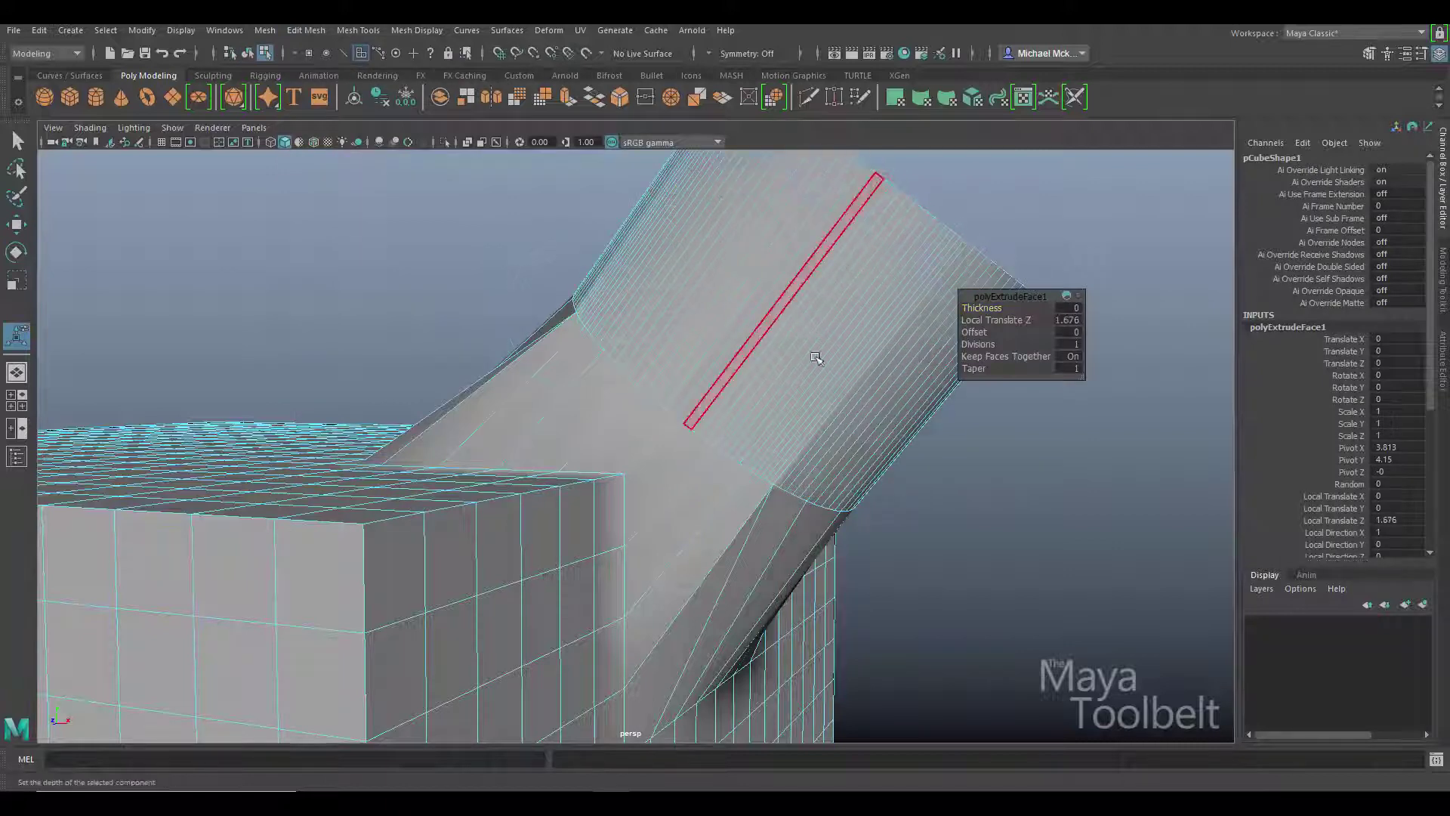
pyautogui.keyDown('alt'); pyautogui.moveTo(809, 356); pyautogui.dragTo(756, 197); pyautogui.keyUp('alt')
pyautogui.keyDown('alt'); pyautogui.moveTo(864, 333); pyautogui.dragTo(664, 408); pyautogui.keyUp('alt')
# - Switch back to face selection and select a rectangular block of faces in the upper part of the cube's neighbouring side
pyautogui.press('F8')
pyautogui.keyDown('alt'); pyautogui.moveTo(665, 408); pyautogui.dragTo(677, 389, button='right'); pyautogui.keyUp('alt')
pyautogui.keyDown('alt'); pyautogui.moveTo(677, 389); pyautogui.dragTo(891, 313); pyautogui.keyUp('alt')
pyautogui.moveTo(497, 371); pyautogui.dragTo(504, 417, button='right')
pyautogui.keyDown('alt'); pyautogui.moveTo(503, 418); pyautogui.dragTo(355, 379); pyautogui.keyUp('alt')
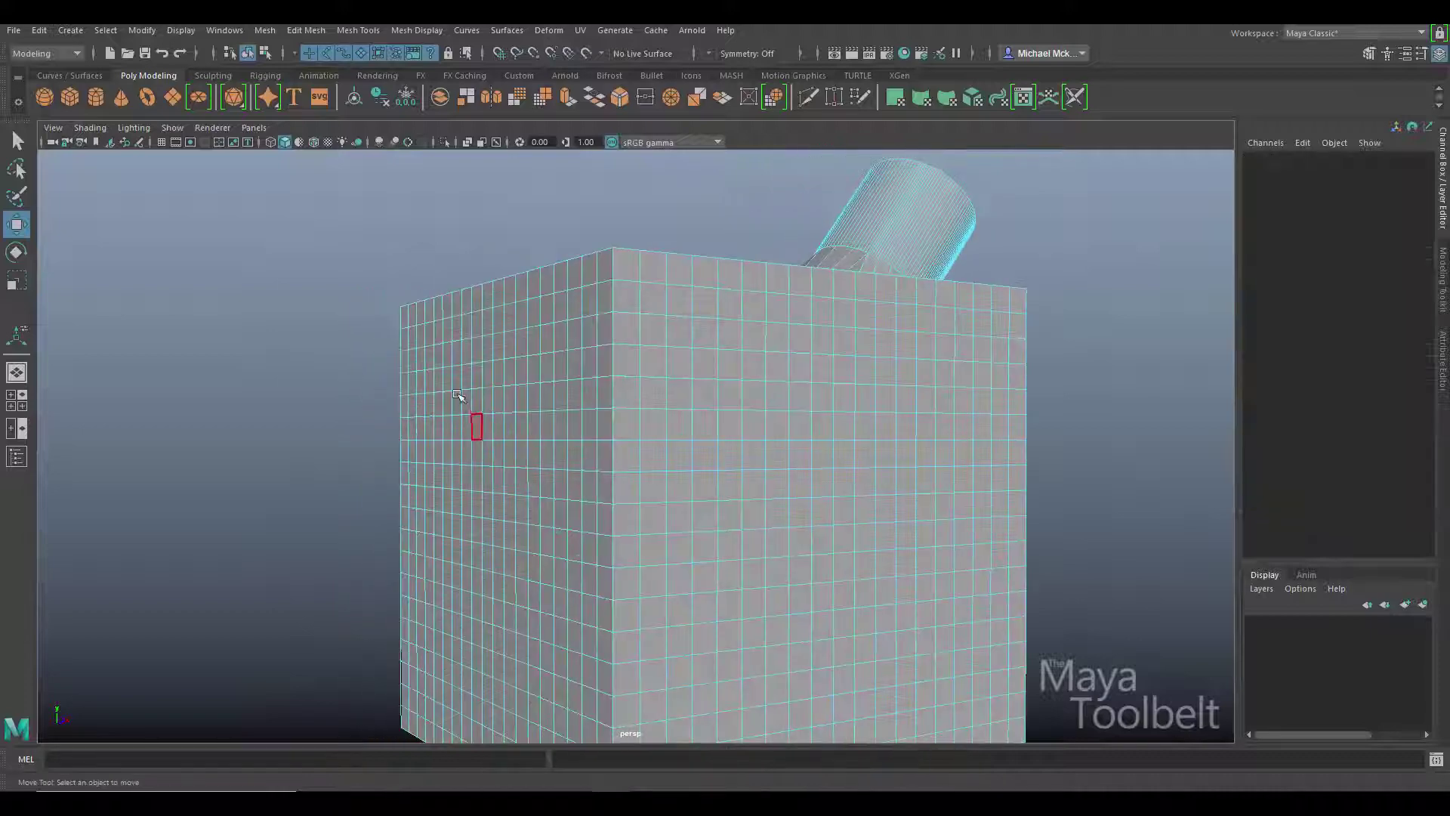
pyautogui.moveTo(517, 427); pyautogui.dragTo(530, 414)
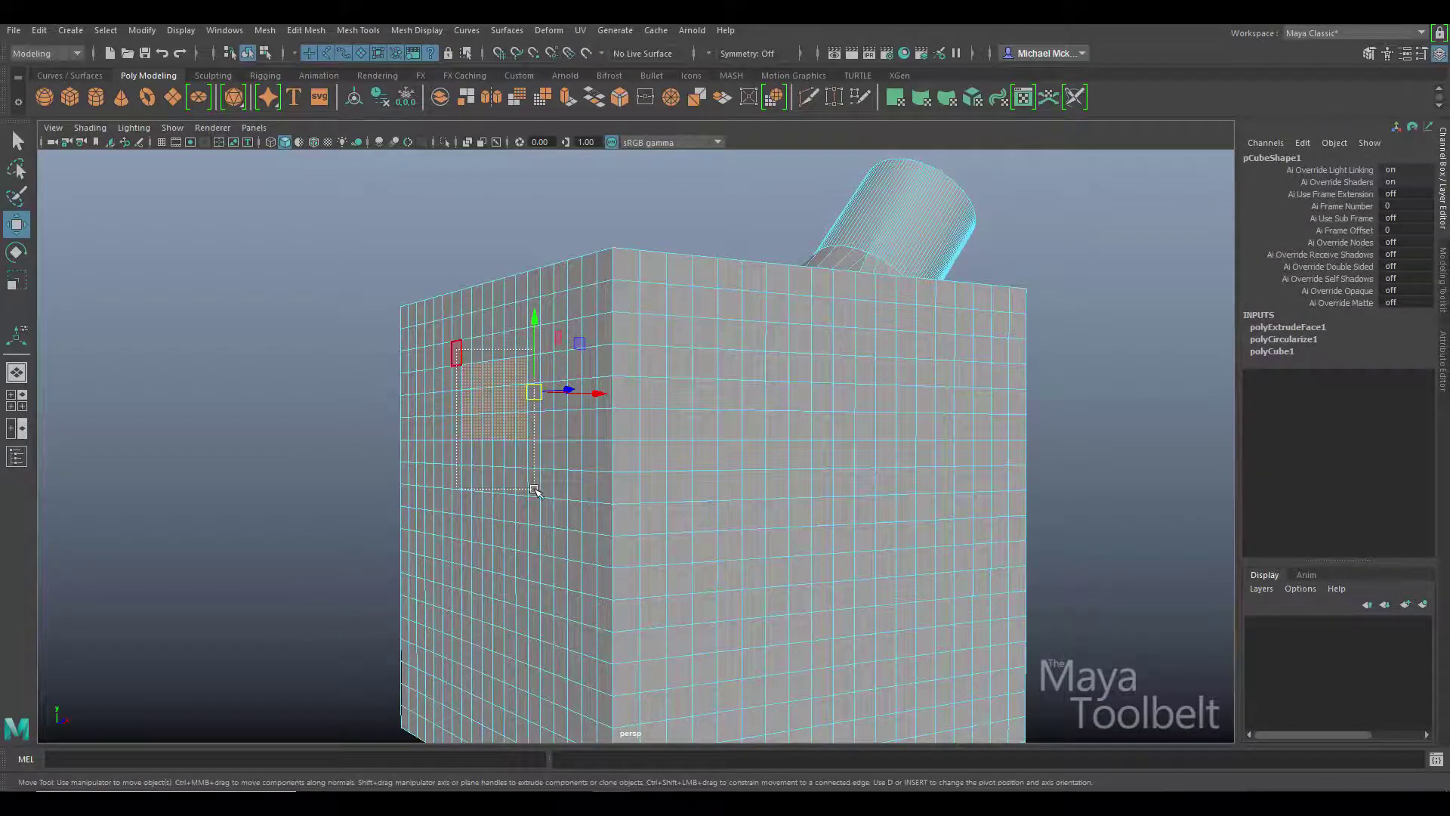
pyautogui.moveTo(538, 490); pyautogui.dragTo(538, 491)
pyautogui.keyDown('alt'); pyautogui.moveTo(538, 491); pyautogui.dragTo(543, 444); pyautogui.keyUp('alt')
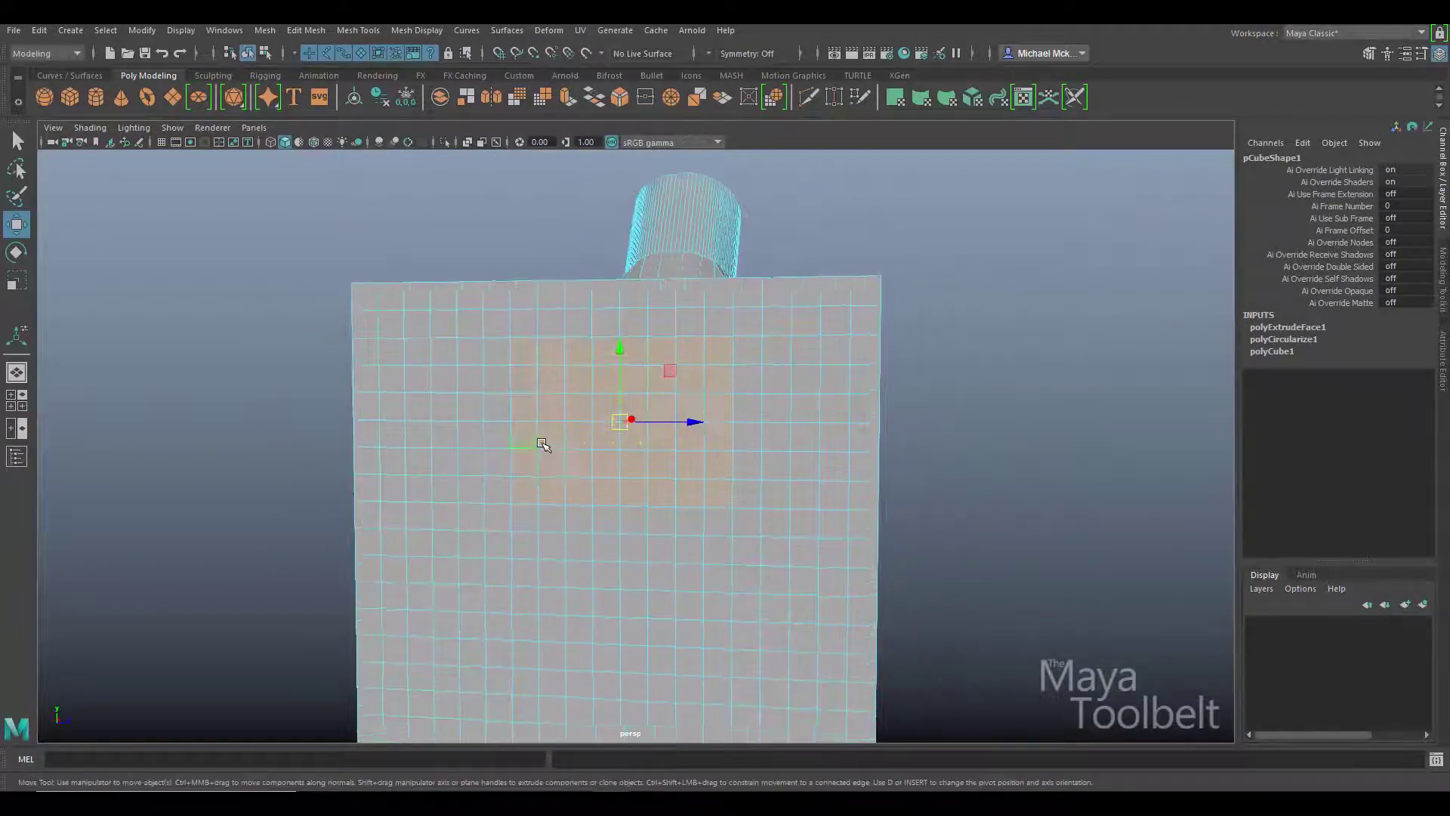
# - Circularize the selected side faces to preview the circle, and undo the operation
pyautogui.click(311, 30)
pyautogui.click(325, 115)
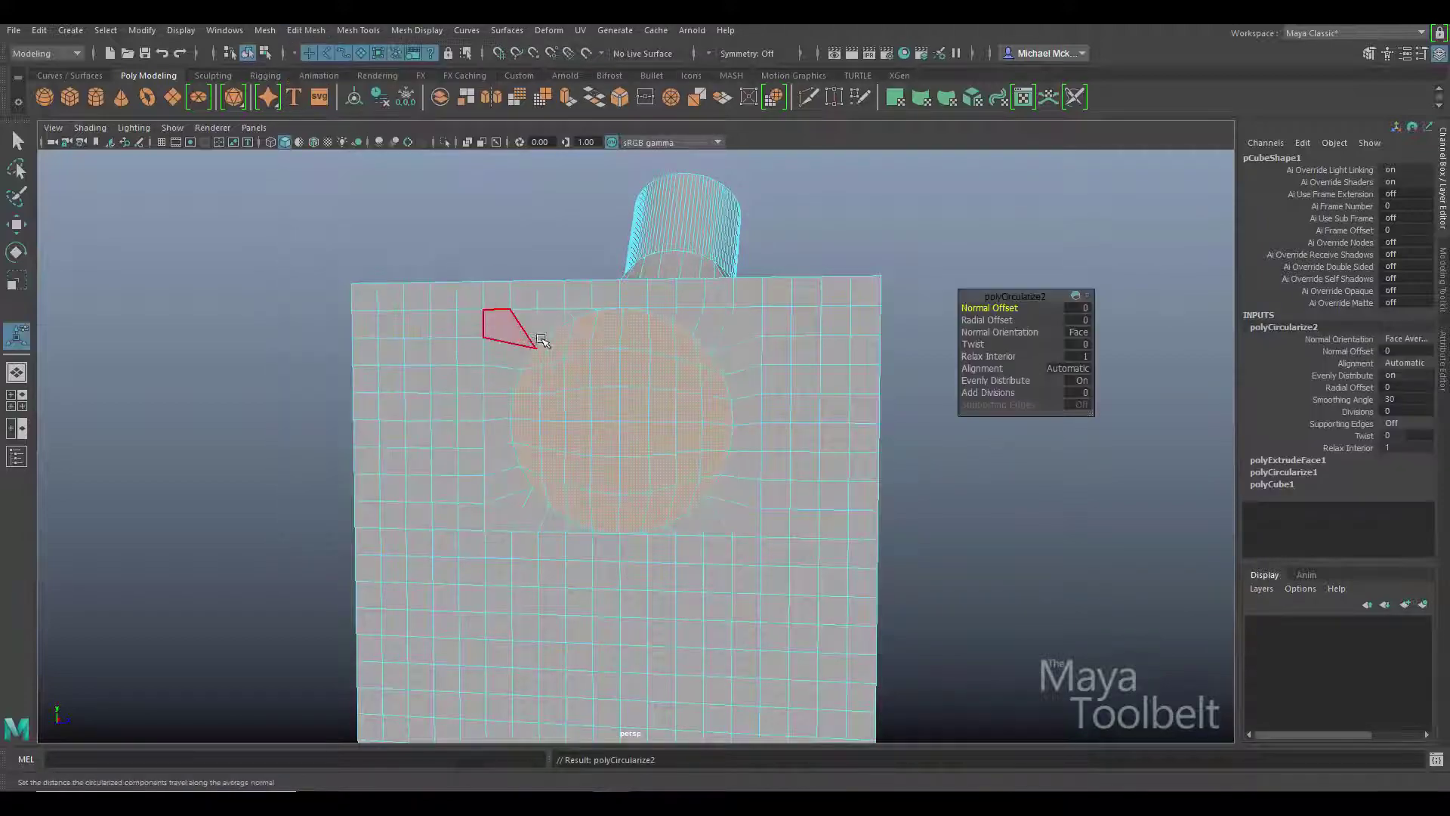
pyautogui.keyDown('alt'); pyautogui.moveTo(553, 343); pyautogui.dragTo(673, 392); pyautogui.keyUp('alt')
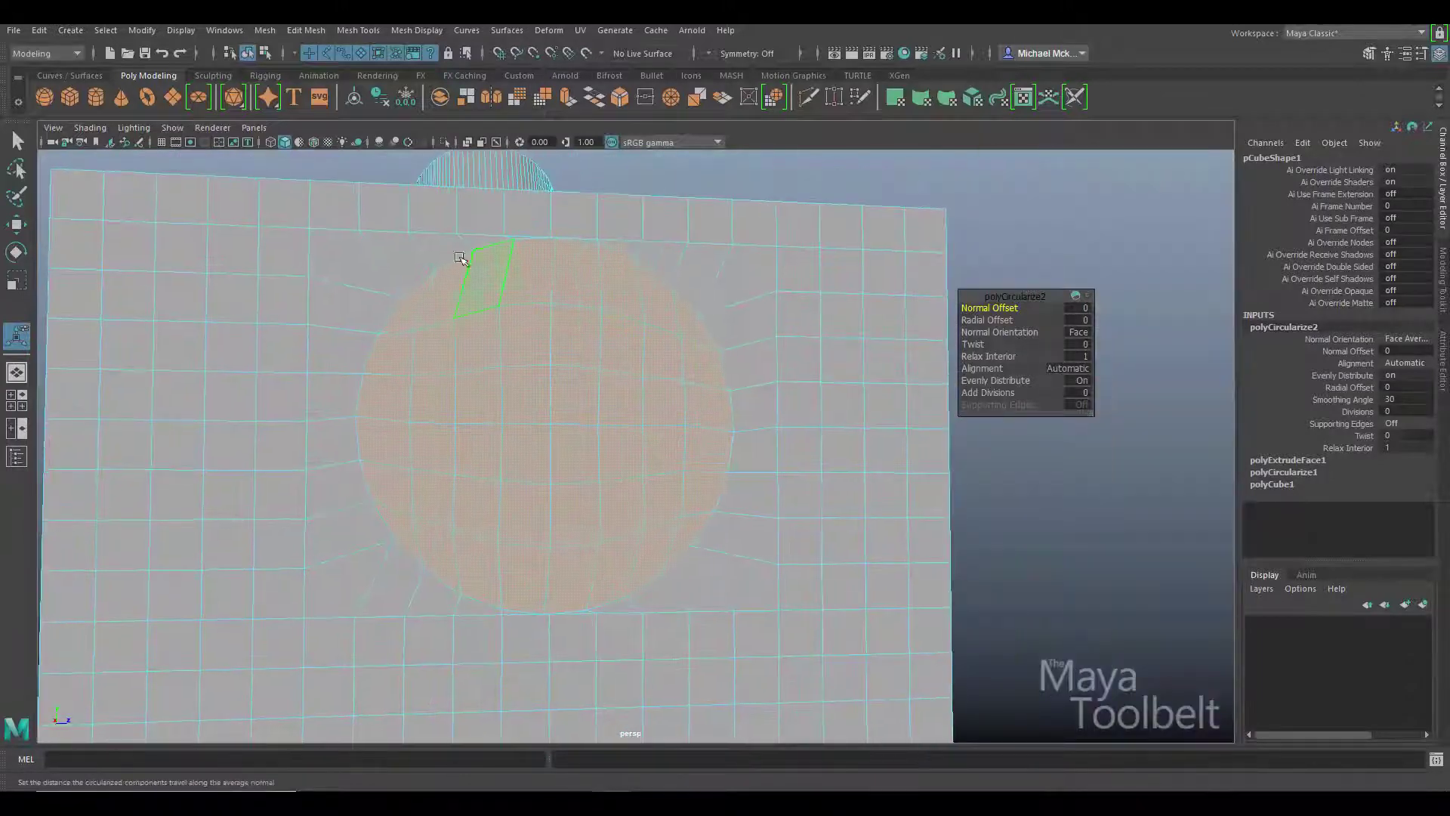
pyautogui.click(316, 31)
pyautogui.press('Escape')
pyautogui.hotkey('ctrl', 'z')
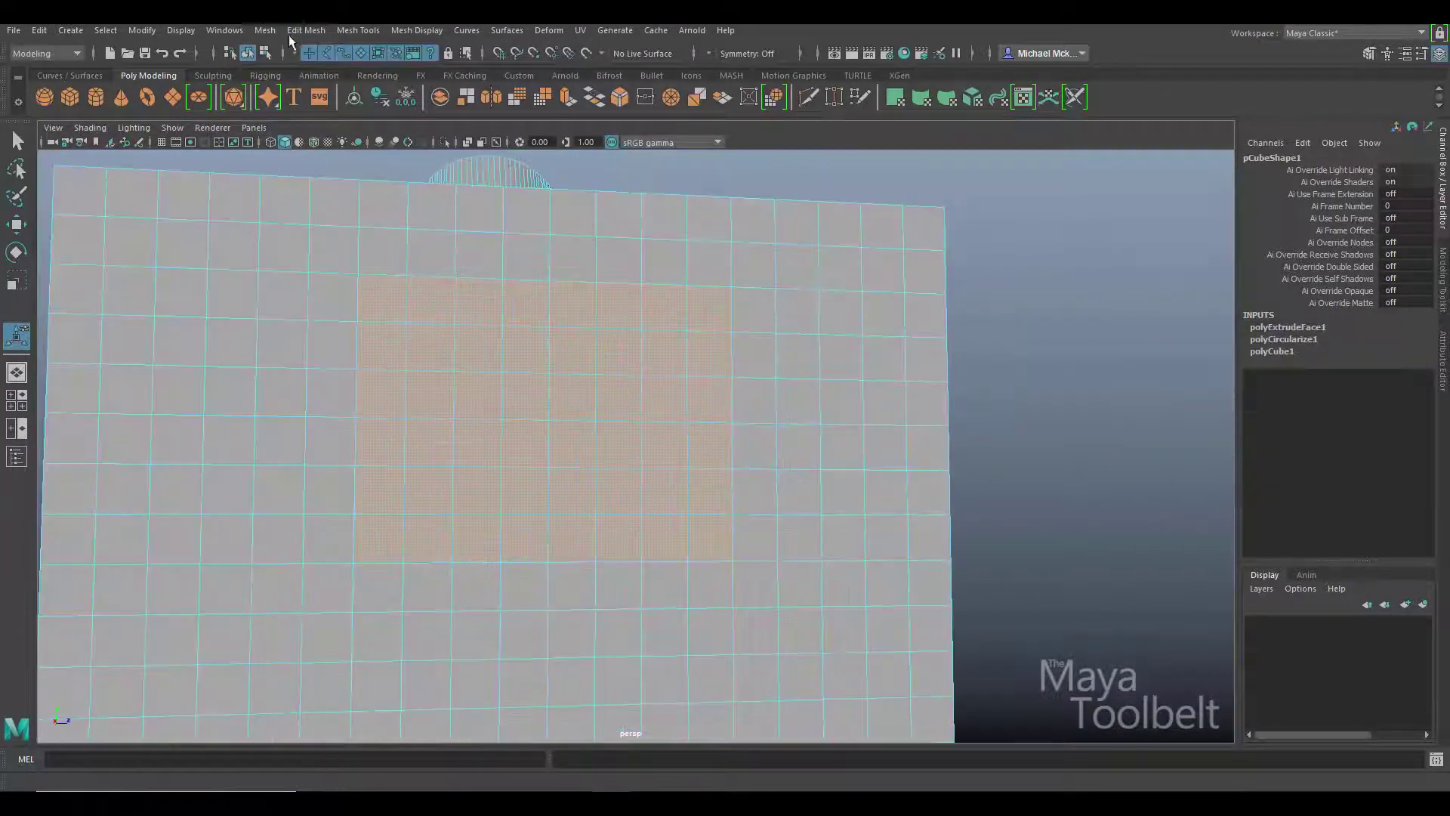
# - Open the Circularize options for the selected faces and review the Alignment choices
pyautogui.click(293, 33)
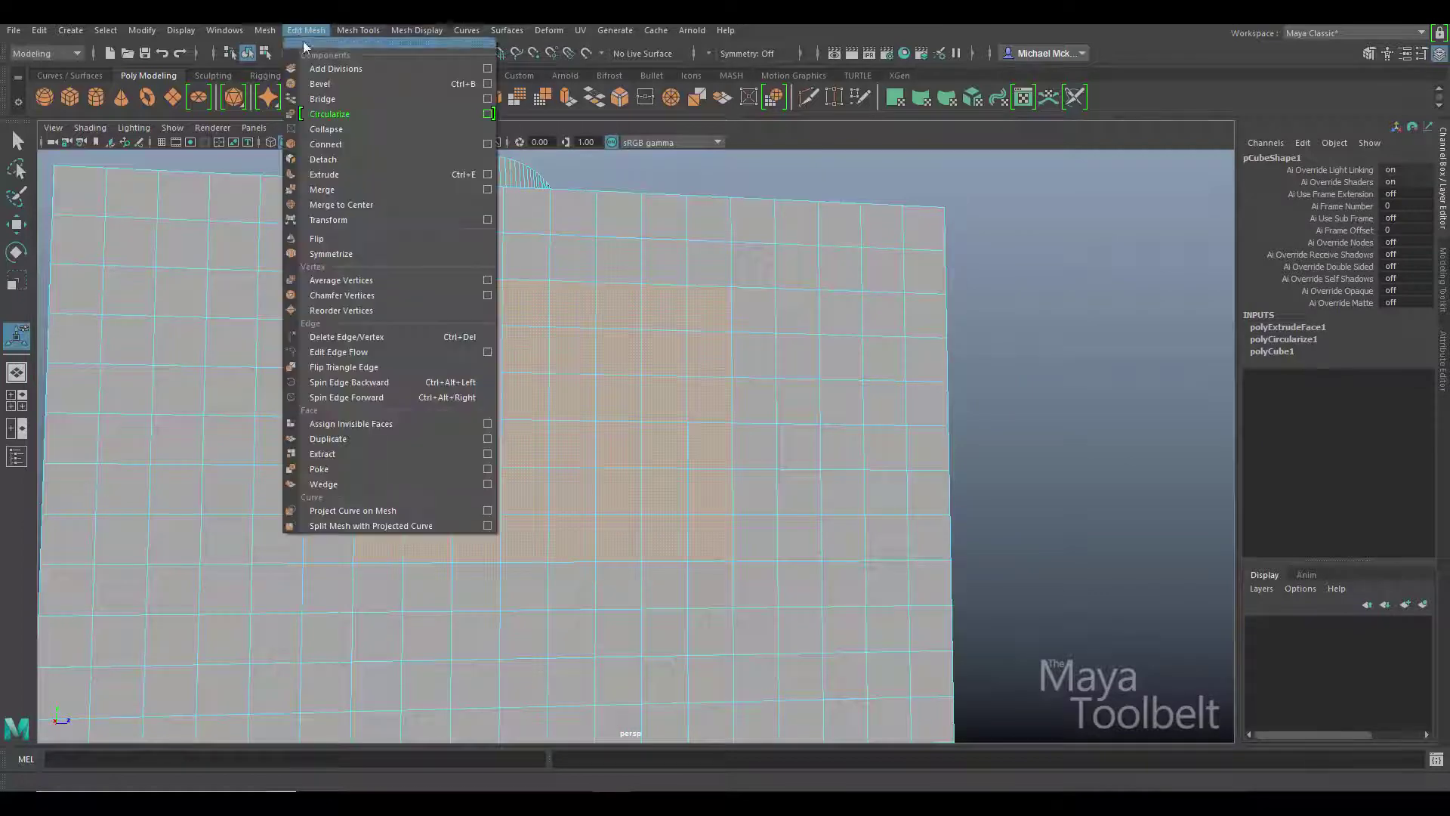
pyautogui.click(488, 115)
pyautogui.moveTo(646, 229); pyautogui.dragTo(917, 180)
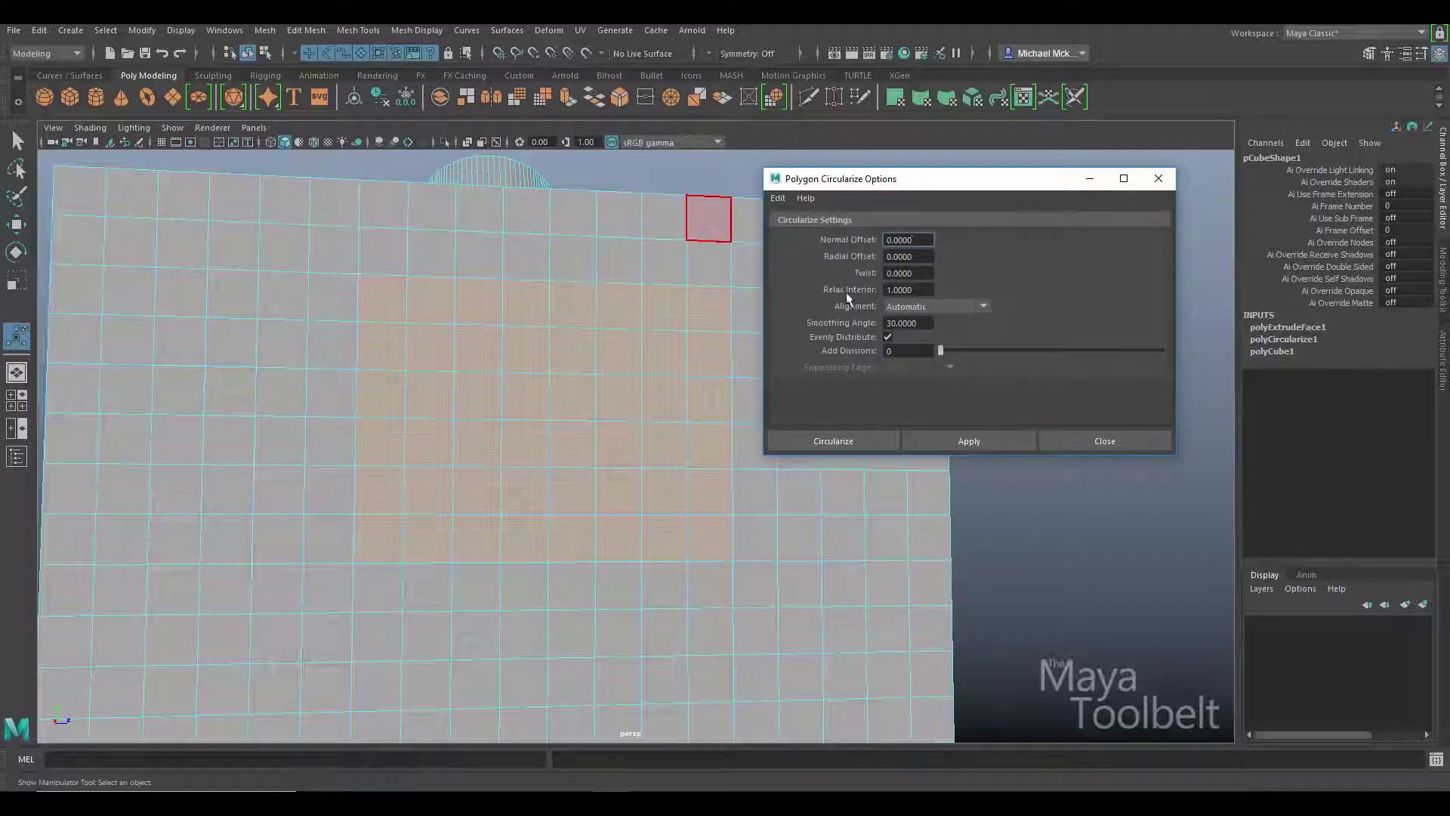
pyautogui.click(936, 305)
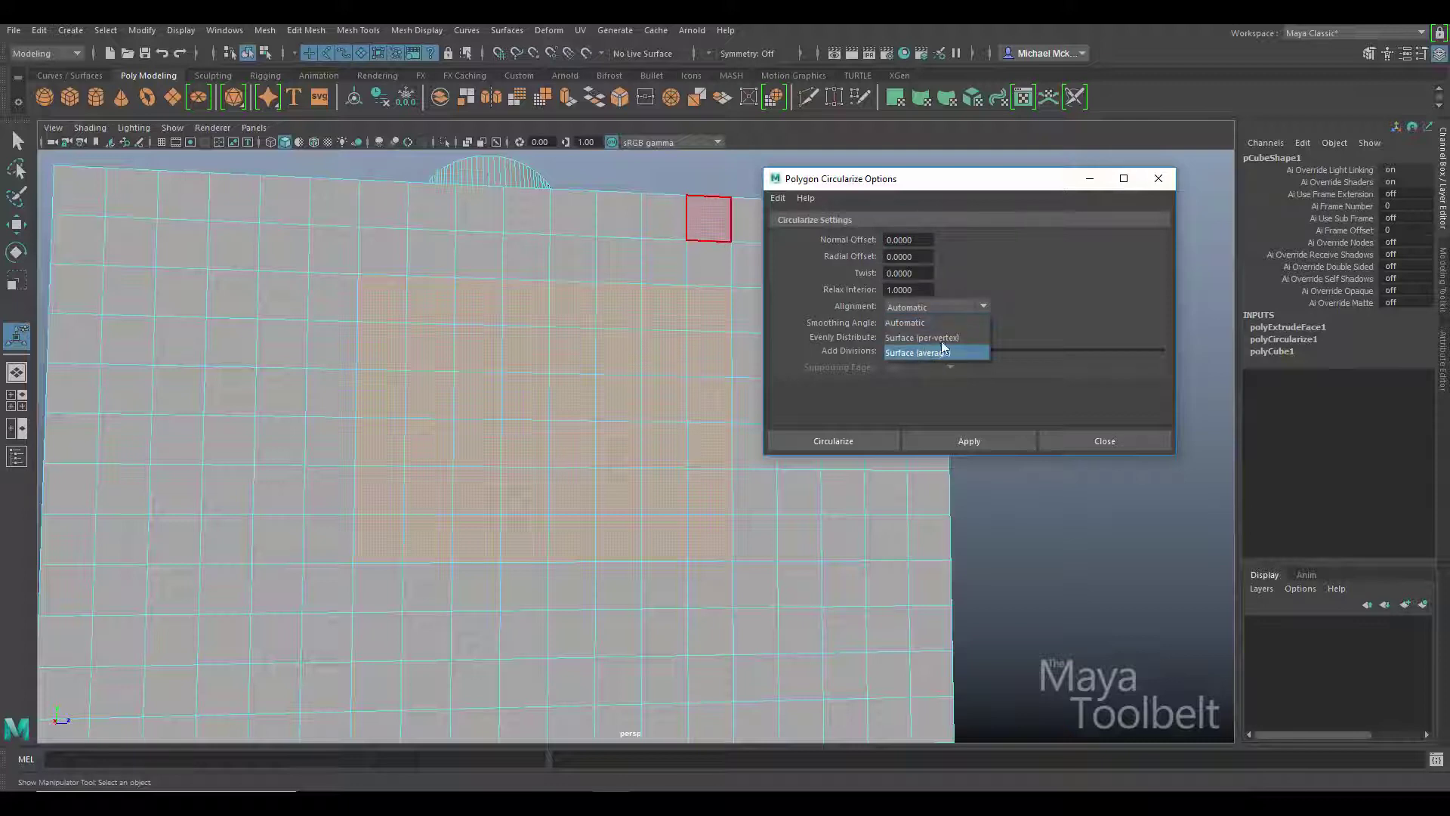
pyautogui.click(882, 336)
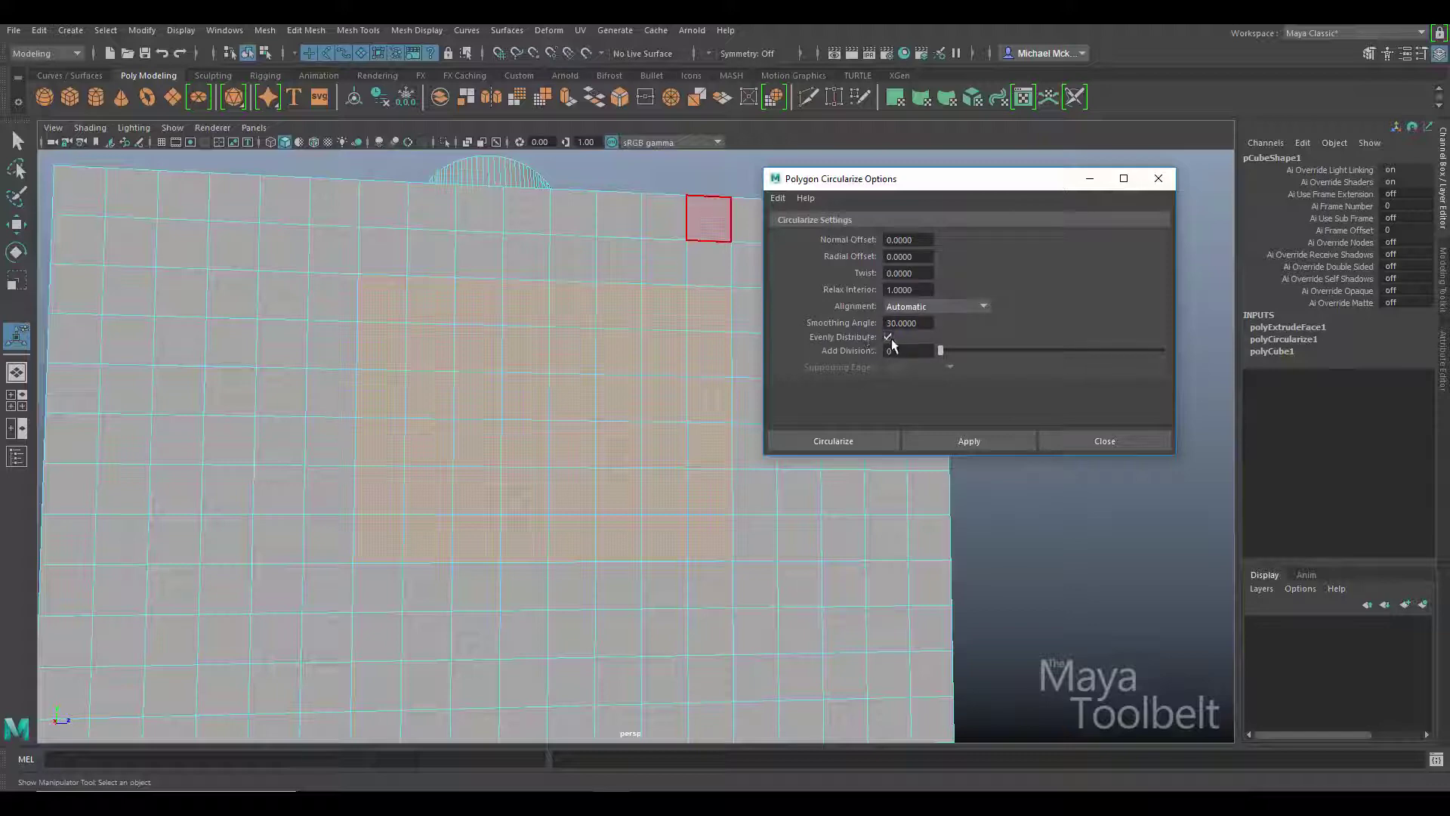
# - Set Add Divisions to 8 to review the Supporting Edges choices, and circularize the side faces with 0 divisions
pyautogui.moveTo(942, 355); pyautogui.dragTo(958, 355)
pyautogui.click(897, 368)
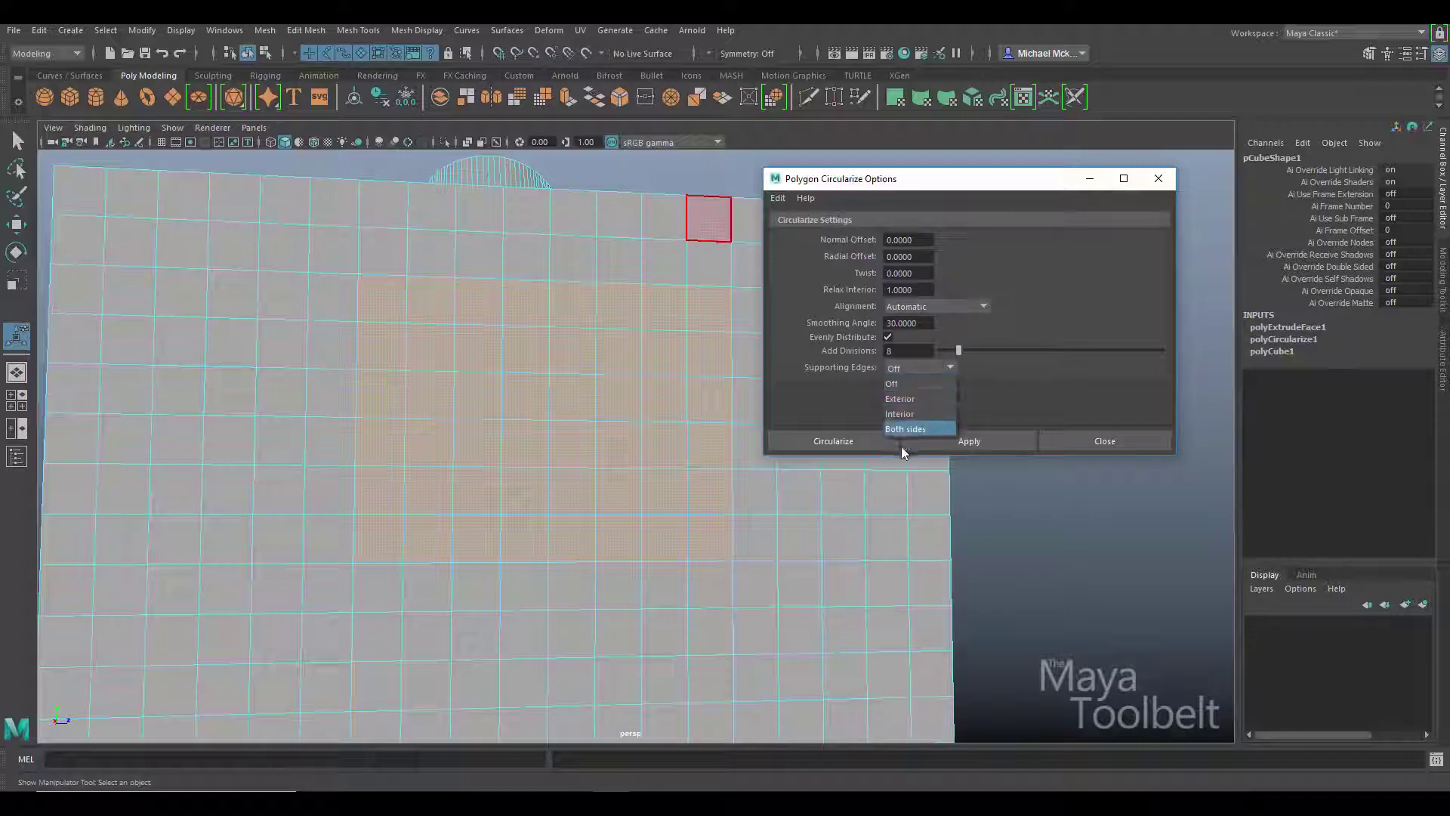
pyautogui.click(918, 368)
pyautogui.moveTo(957, 349); pyautogui.dragTo(898, 348)
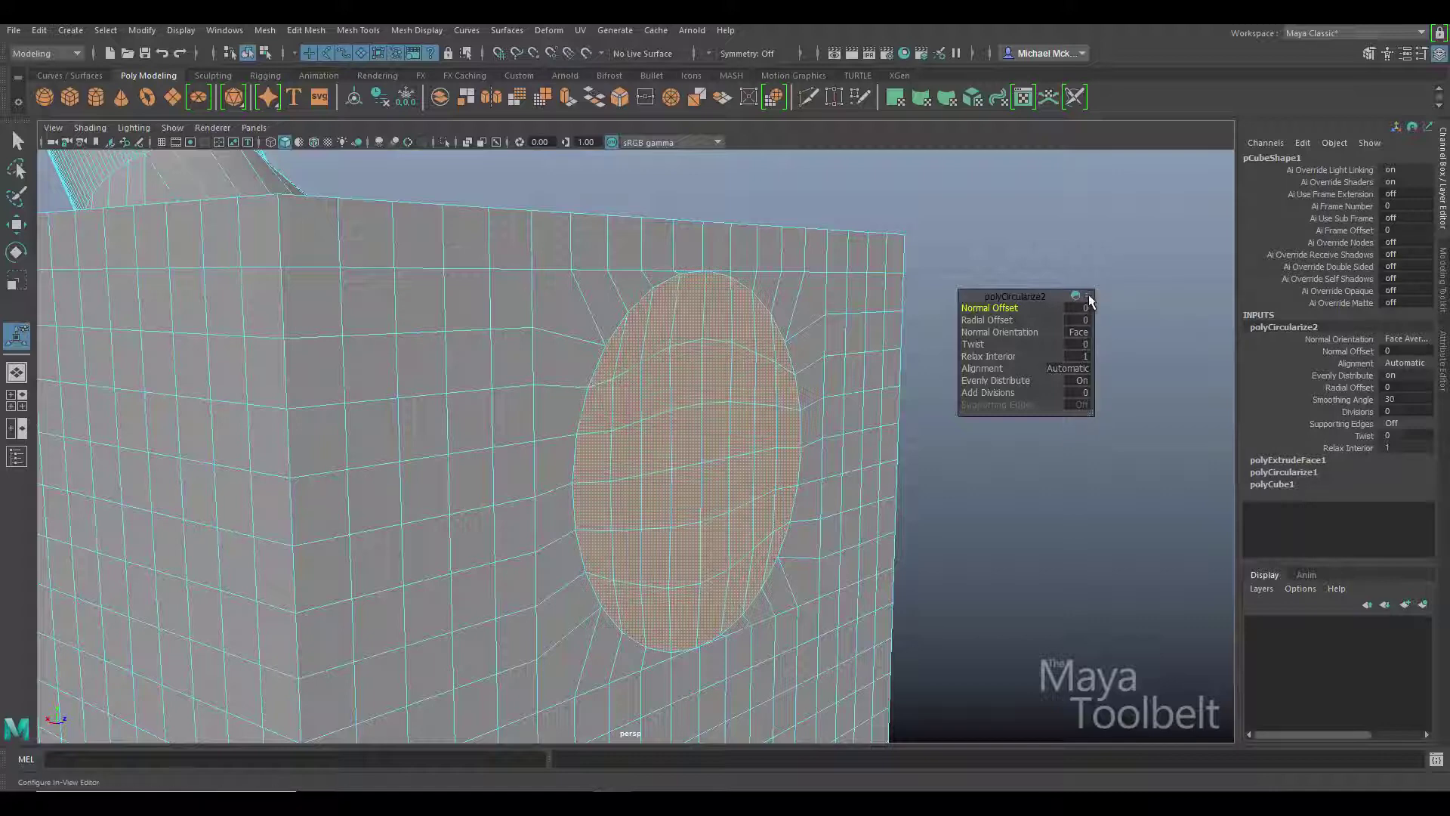
# - Show the Smoothing Angle attribute in the in-view editor and move the editor higher in the viewport
pyautogui.click(1088, 295)
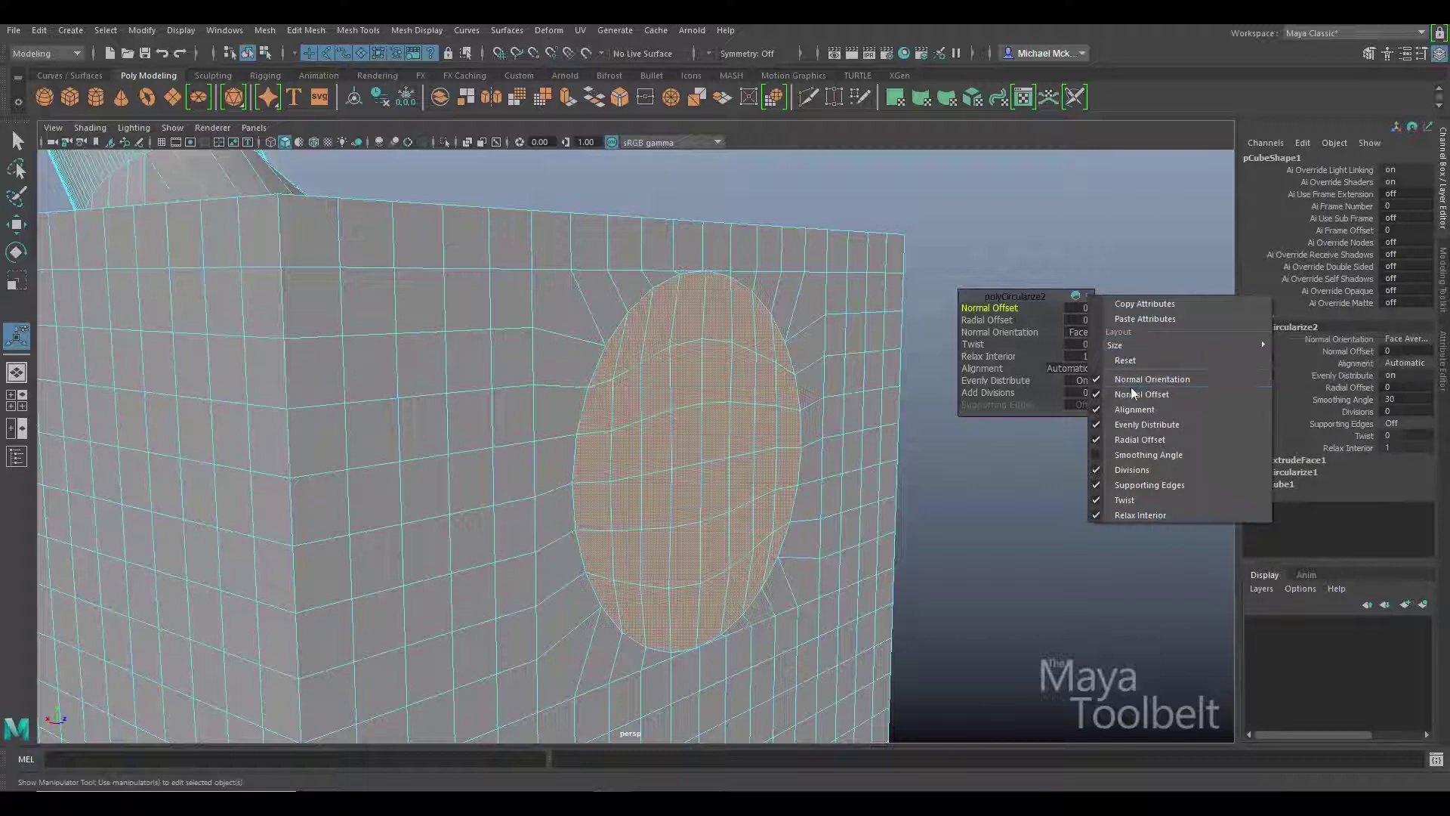
pyautogui.click(1177, 453)
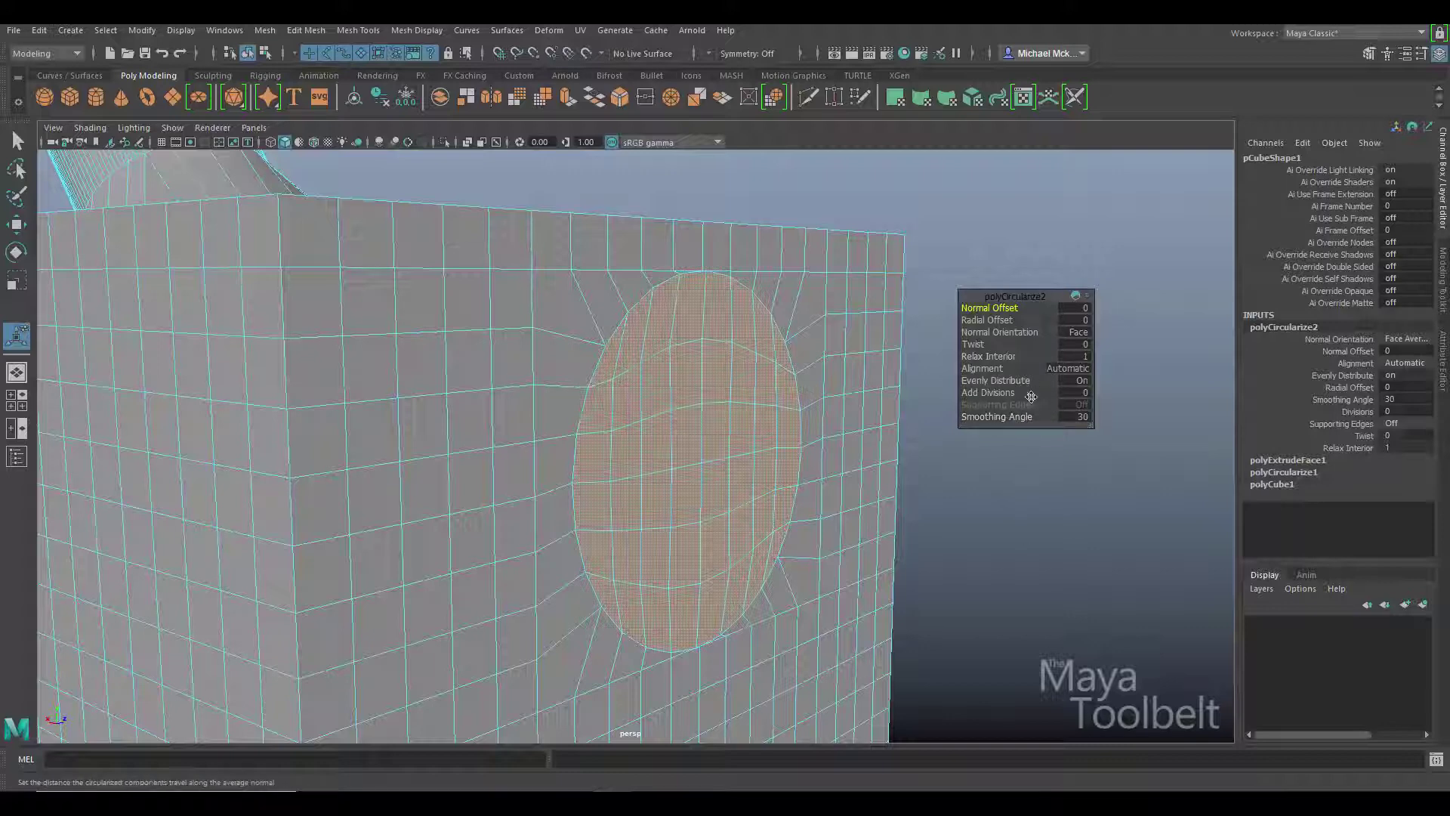
pyautogui.moveTo(1013, 297); pyautogui.dragTo(997, 191)
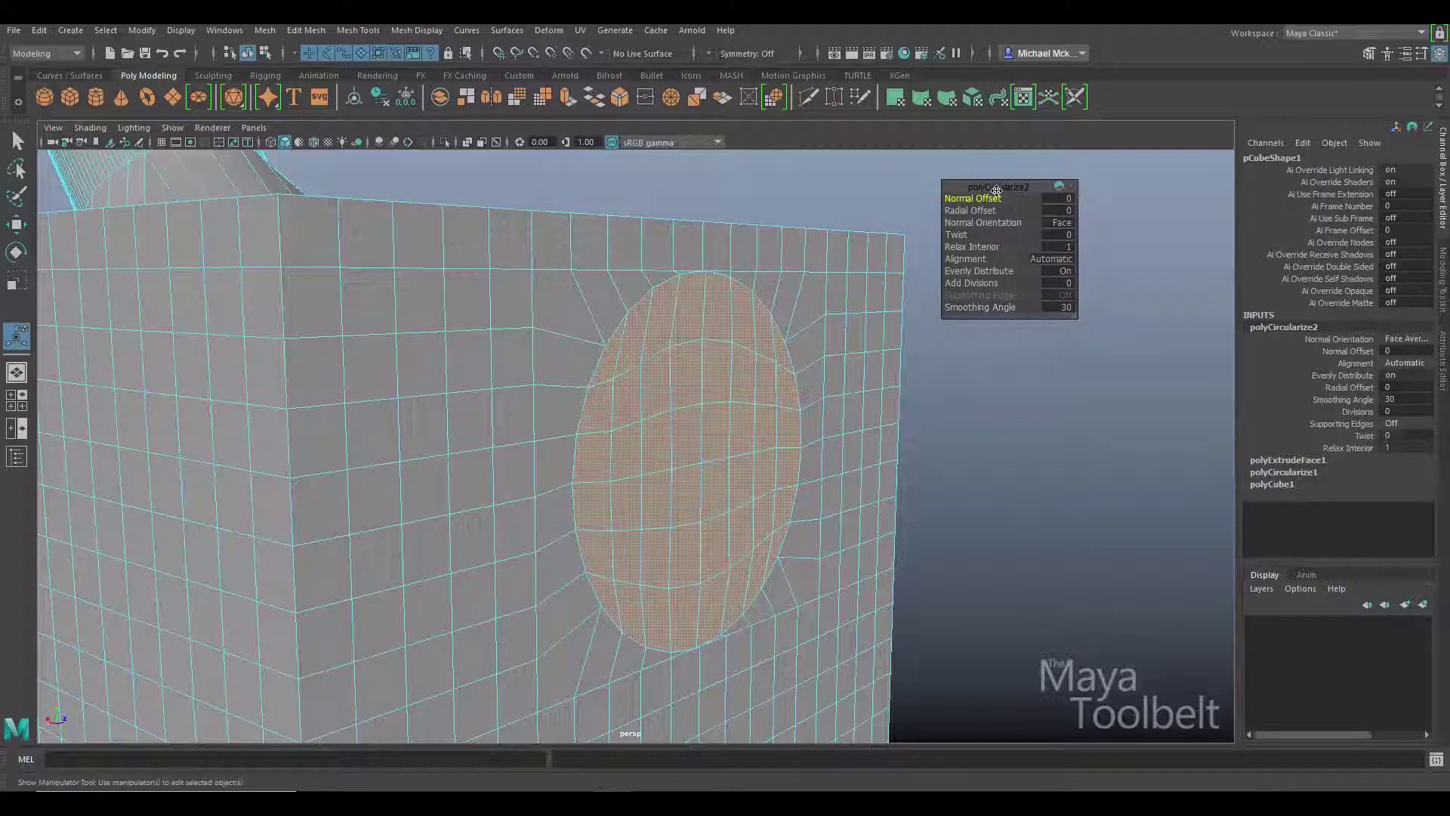
# - Hide the Smoothing Angle attribute in the in-view editor and show it again
pyautogui.click(1071, 191)
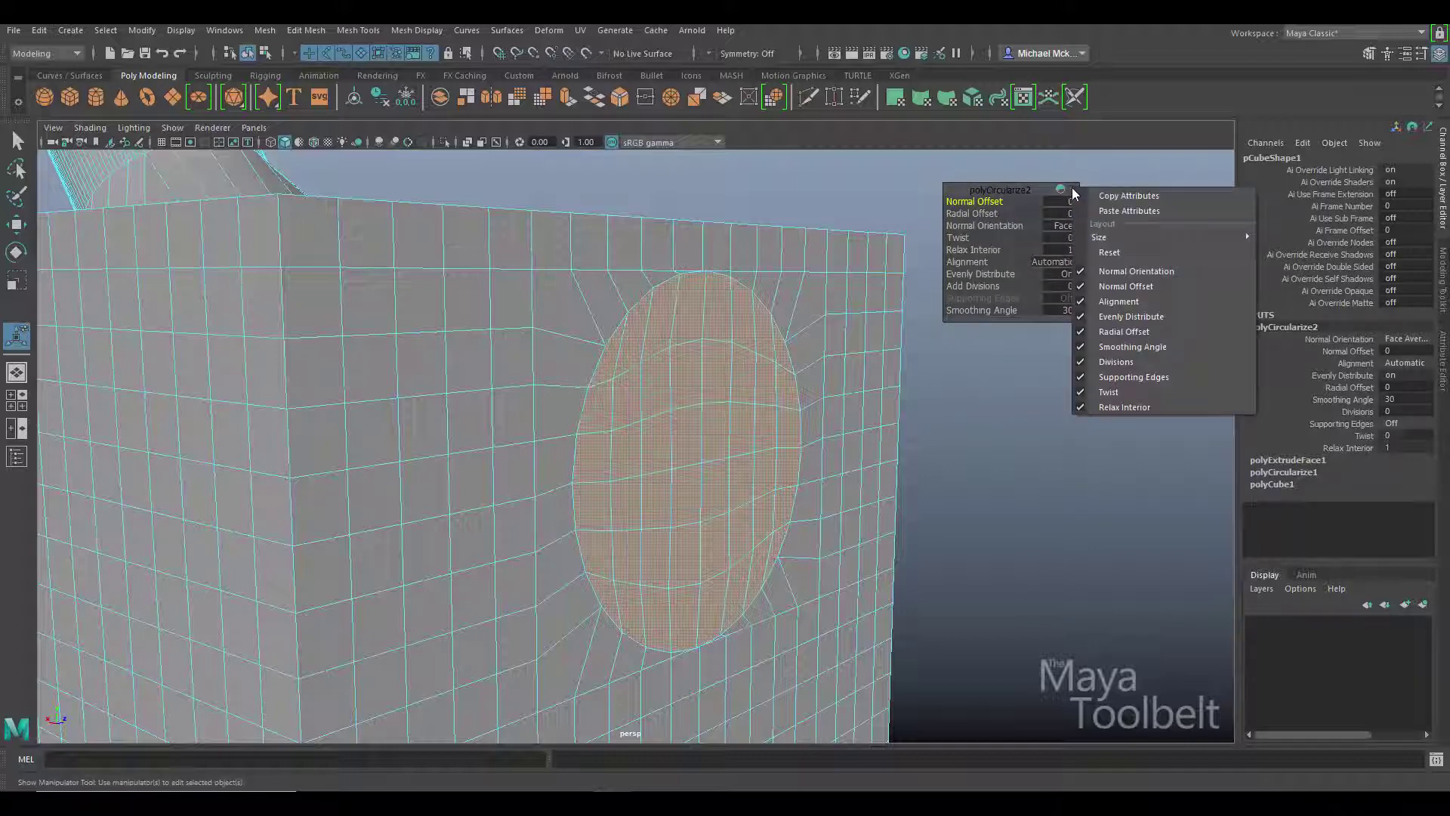
pyautogui.click(1122, 344)
pyautogui.click(1074, 189)
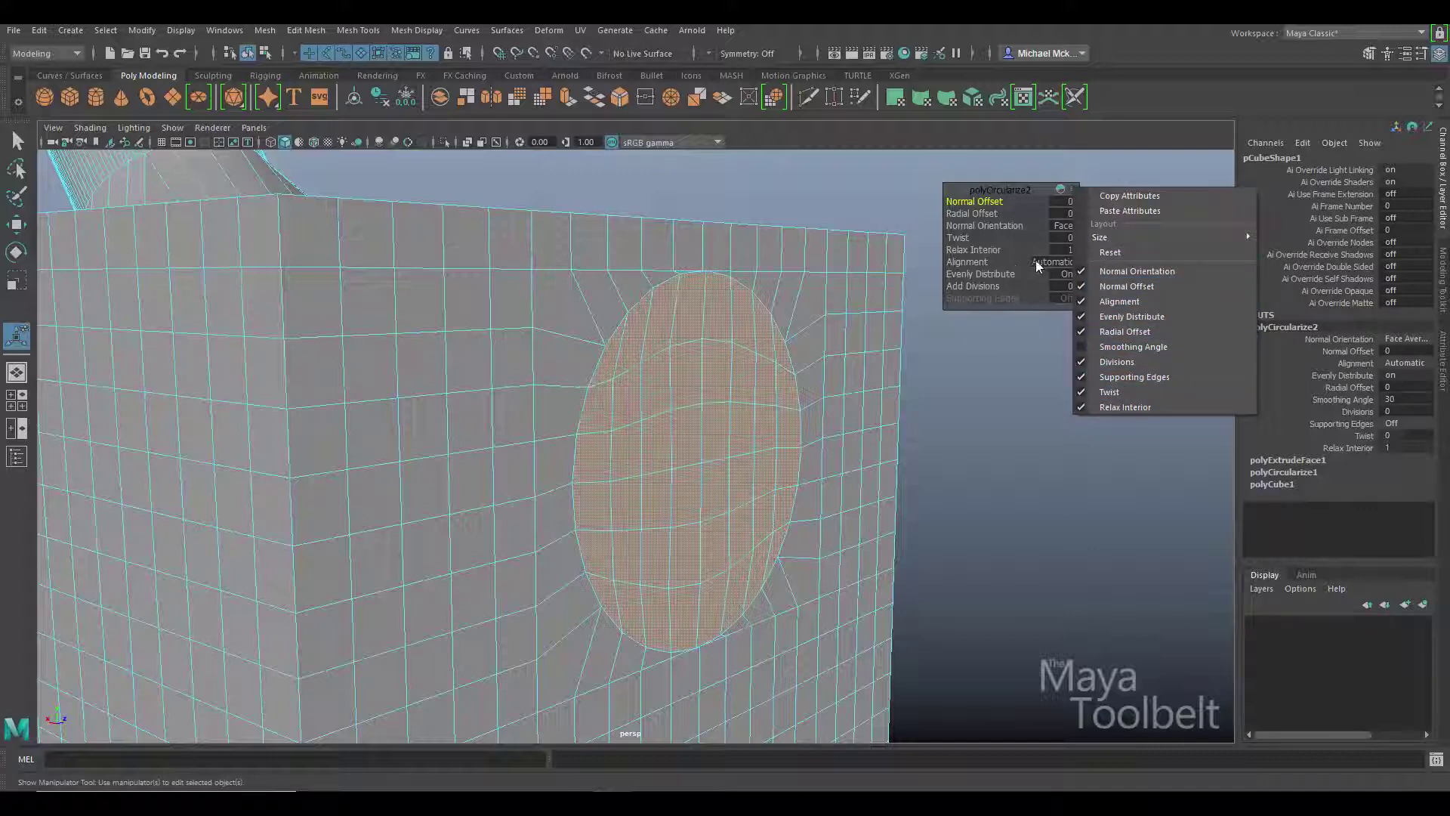
pyautogui.click(1133, 346)
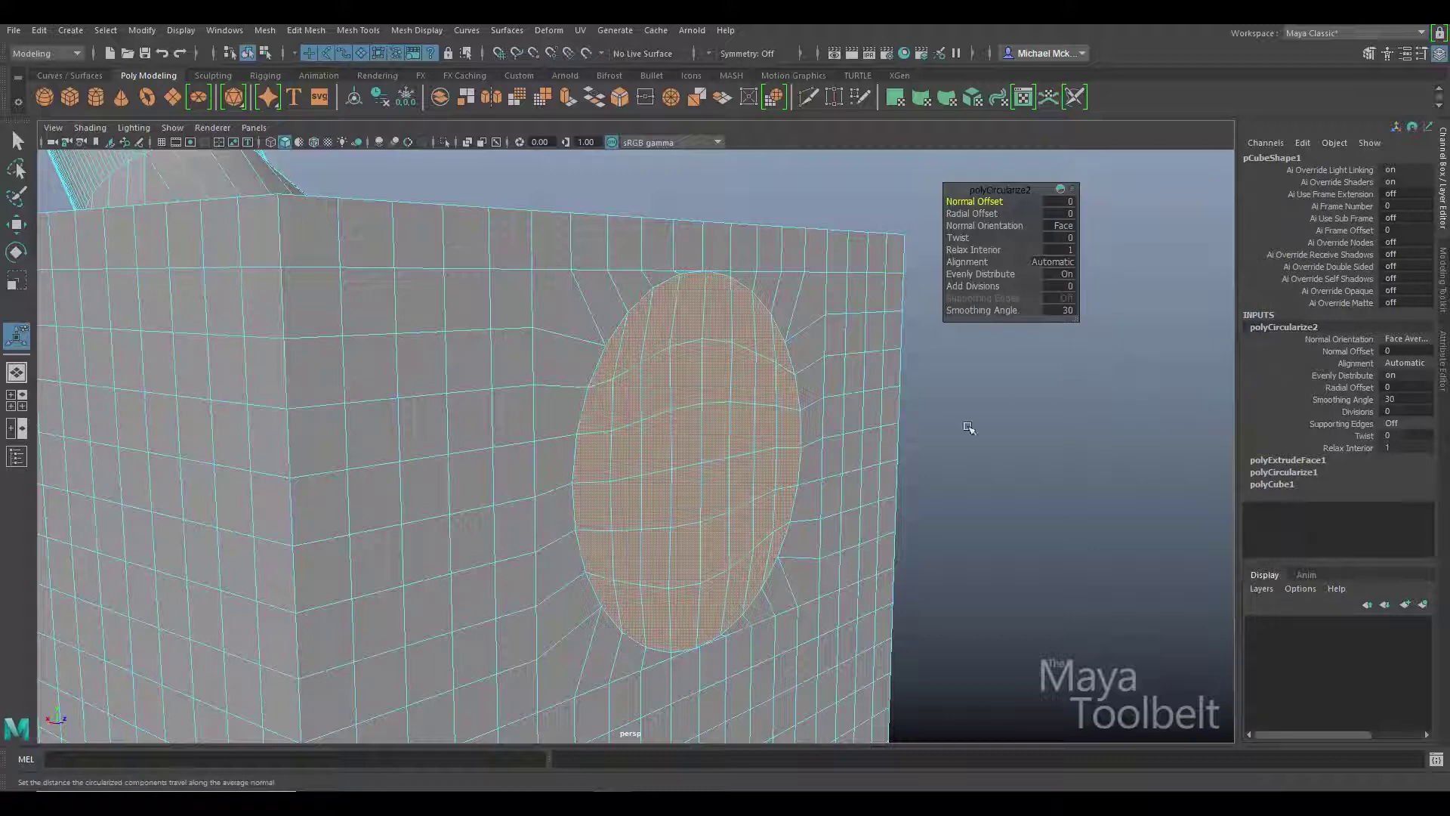
# - Try Smoothing Angle values of 0 and 180 on the new circle, keeping 180, and inspect its perimeter edges
pyautogui.click(1070, 310)
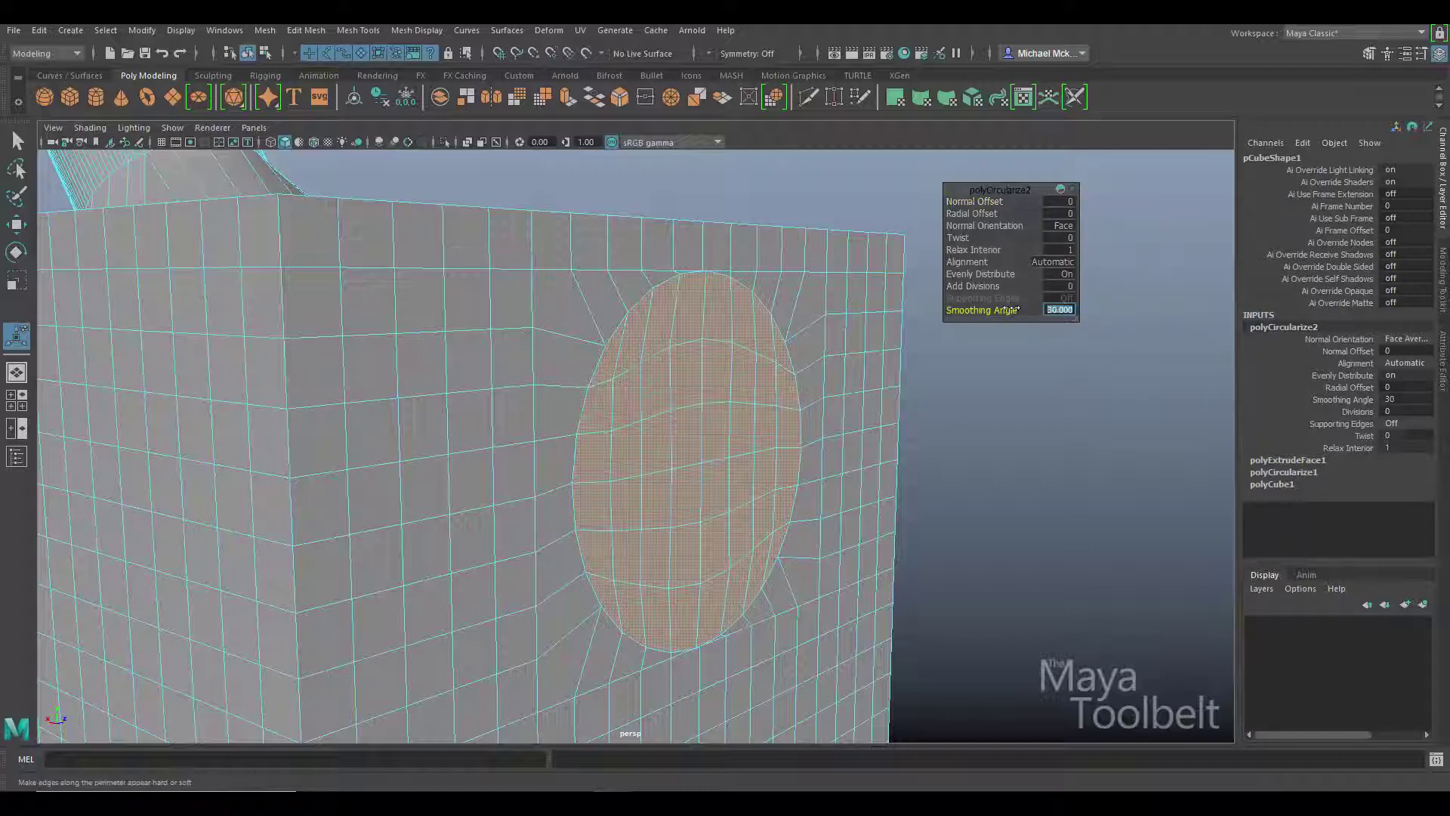
pyautogui.write('0')
pyautogui.press('Return')
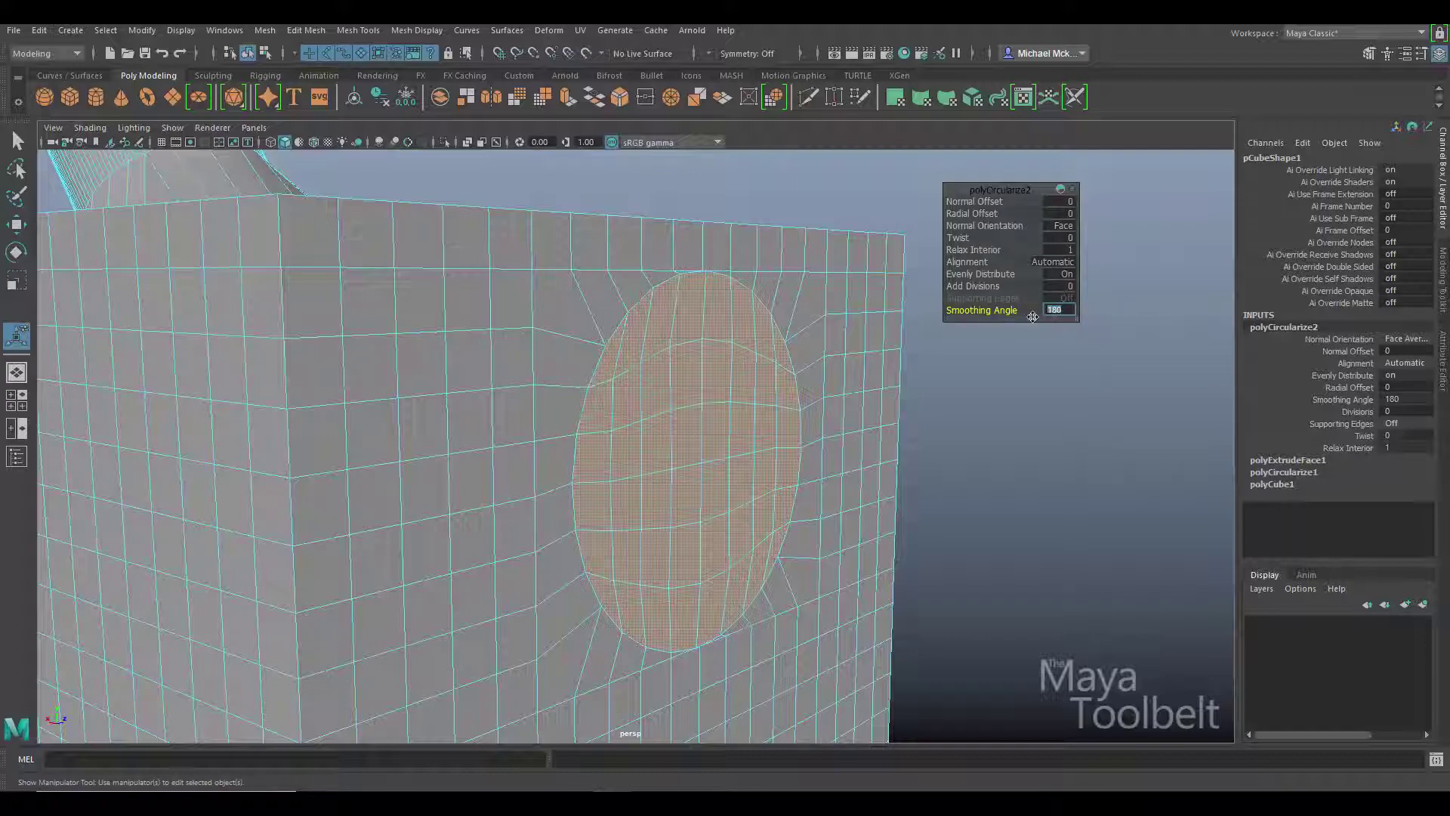
pyautogui.press('Return')
pyautogui.keyDown('alt'); pyautogui.moveTo(801, 423); pyautogui.dragTo(610, 407); pyautogui.keyUp('alt')
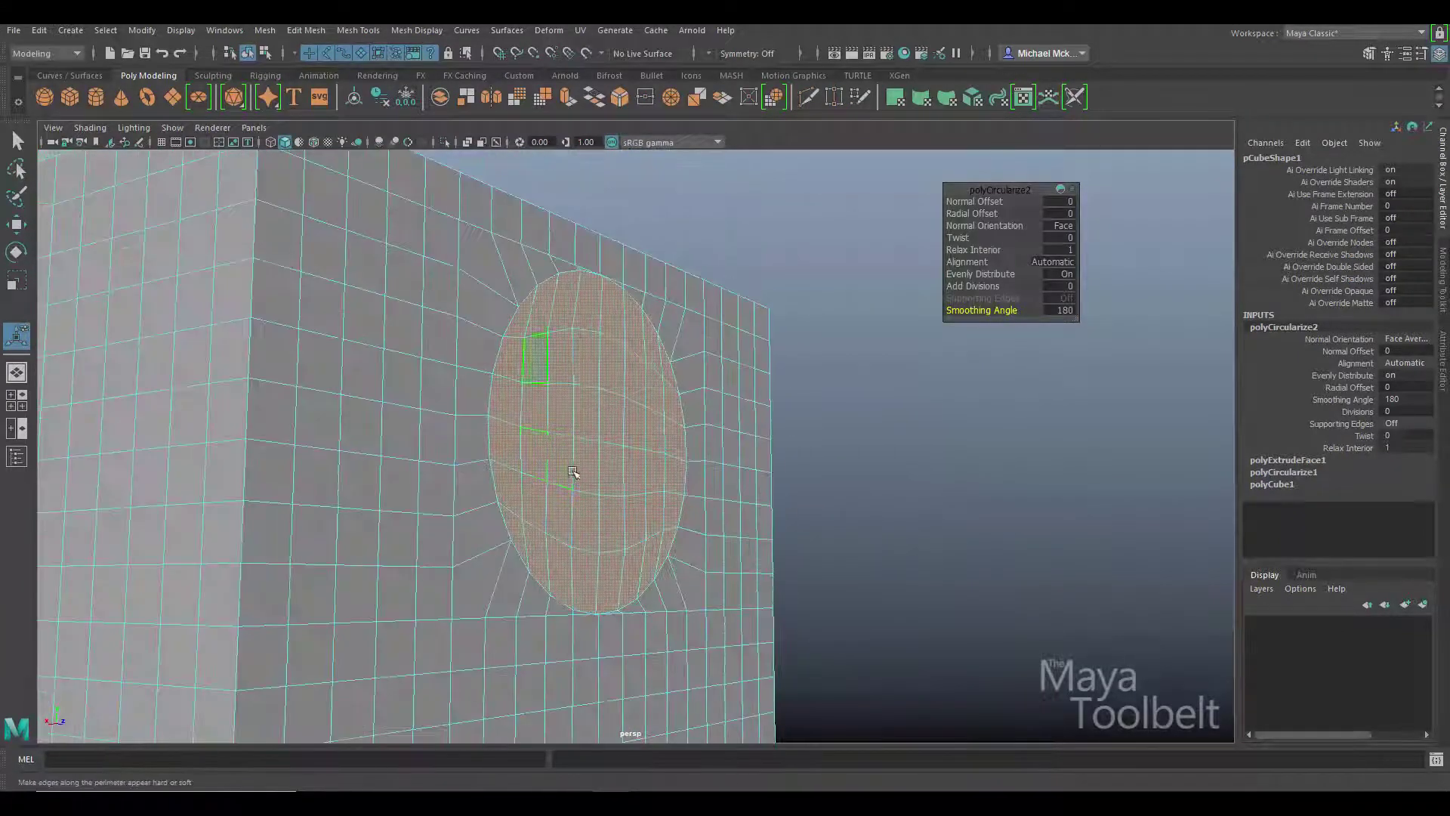
pyautogui.keyDown('alt'); pyautogui.moveTo(576, 472); pyautogui.dragTo(709, 509); pyautogui.keyUp('alt')
pyautogui.keyDown('alt'); pyautogui.moveTo(873, 501); pyautogui.dragTo(868, 486); pyautogui.keyUp('alt')
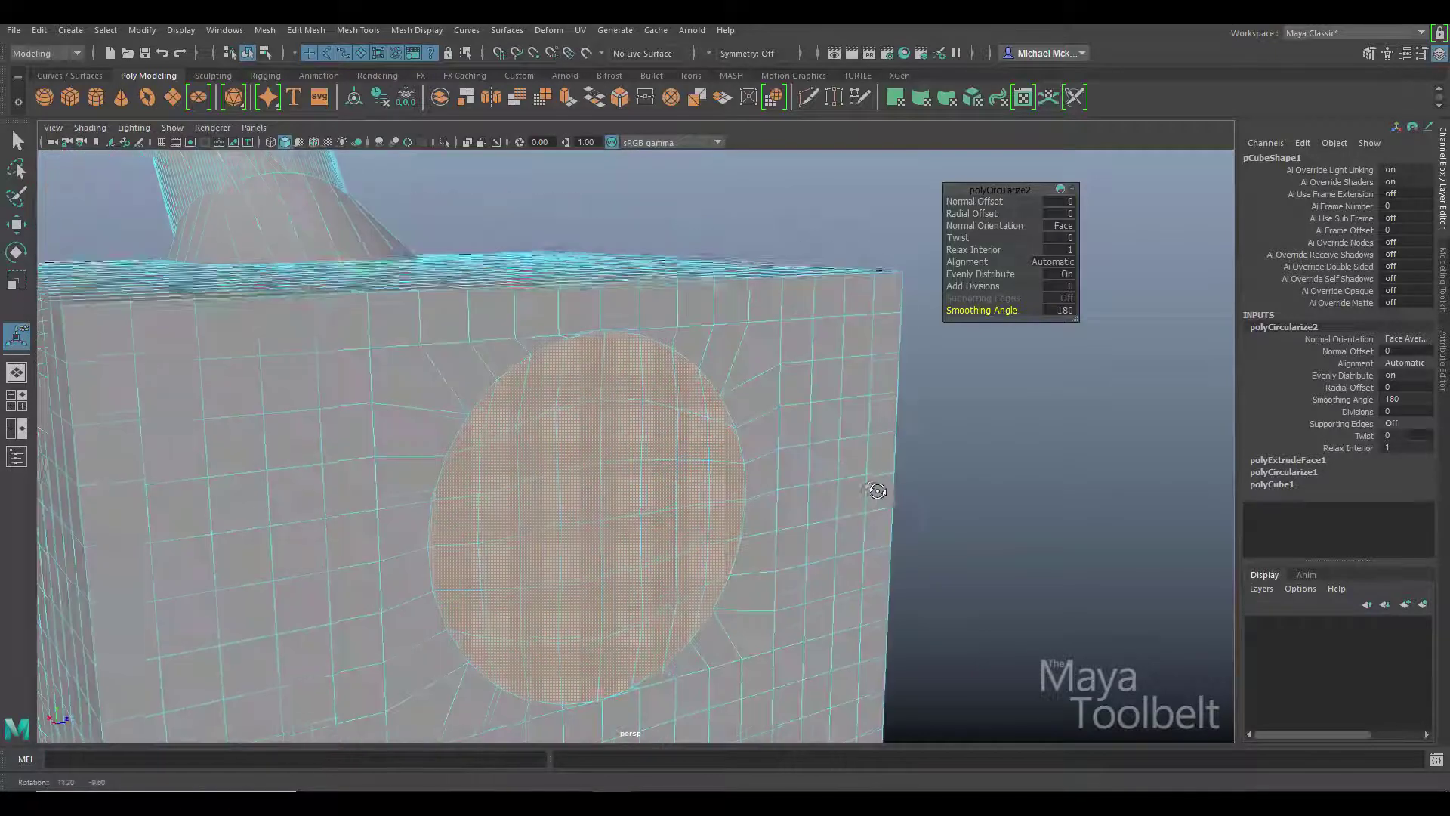
pyautogui.keyDown('alt'); pyautogui.moveTo(916, 479); pyautogui.dragTo(549, 481, button='right'); pyautogui.keyUp('alt')
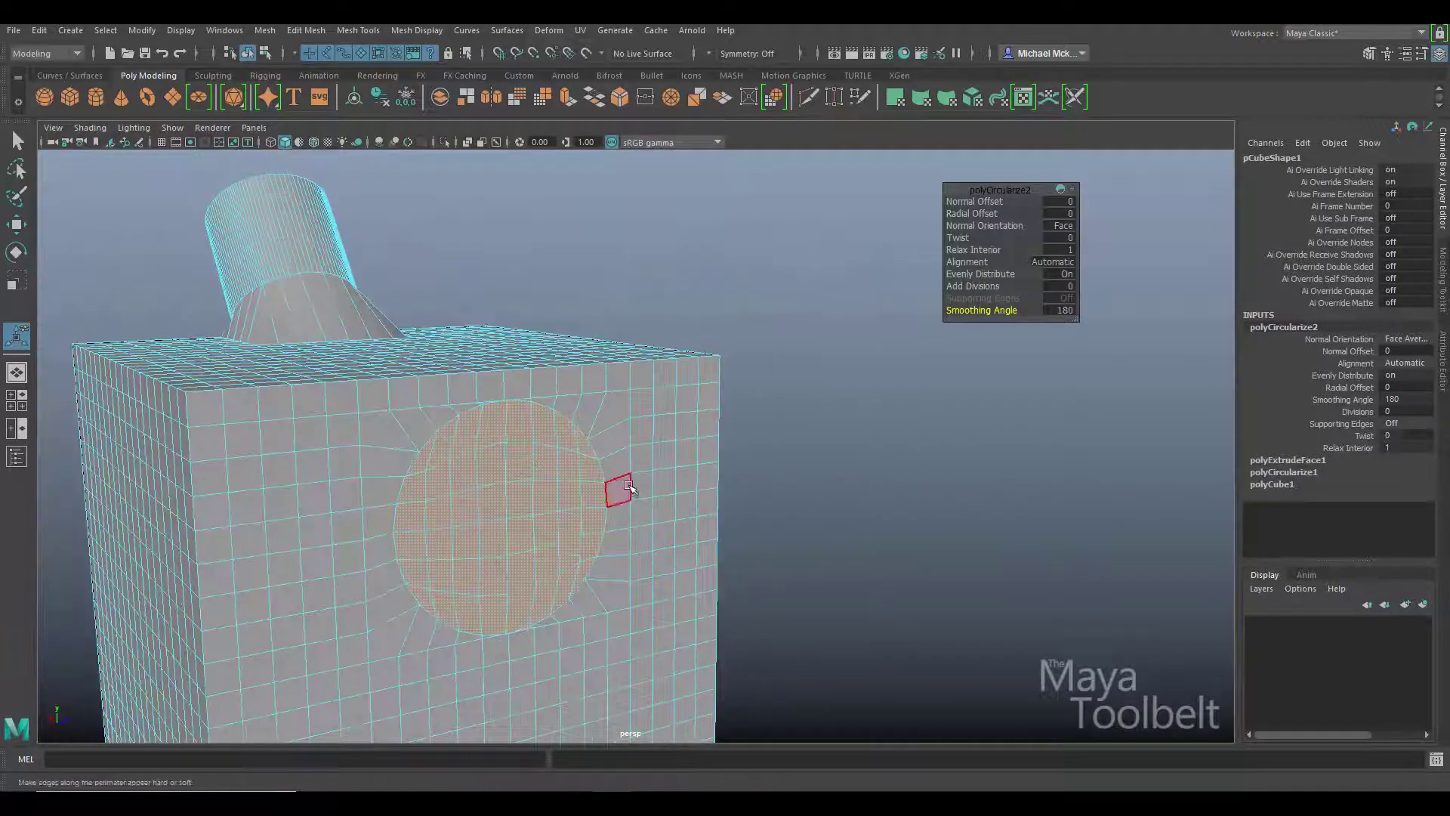
# - Extrude the circularized faces straight out of the cube's side into a cylinder and clear the selection
pyautogui.keyDown('alt'); pyautogui.moveTo(664, 453); pyautogui.dragTo(623, 458); pyautogui.keyUp('alt')
pyautogui.click(314, 30)
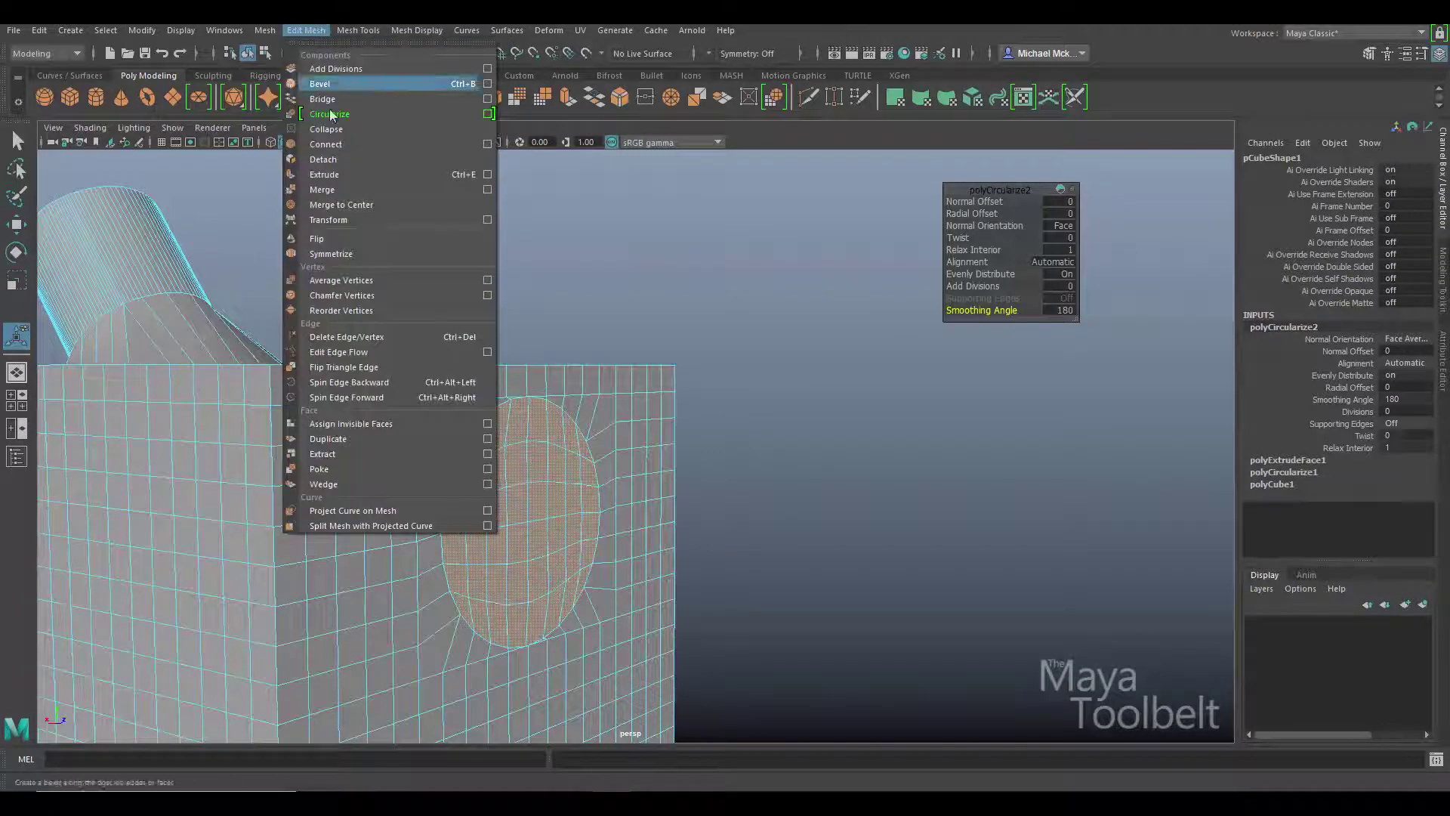
pyautogui.click(340, 175)
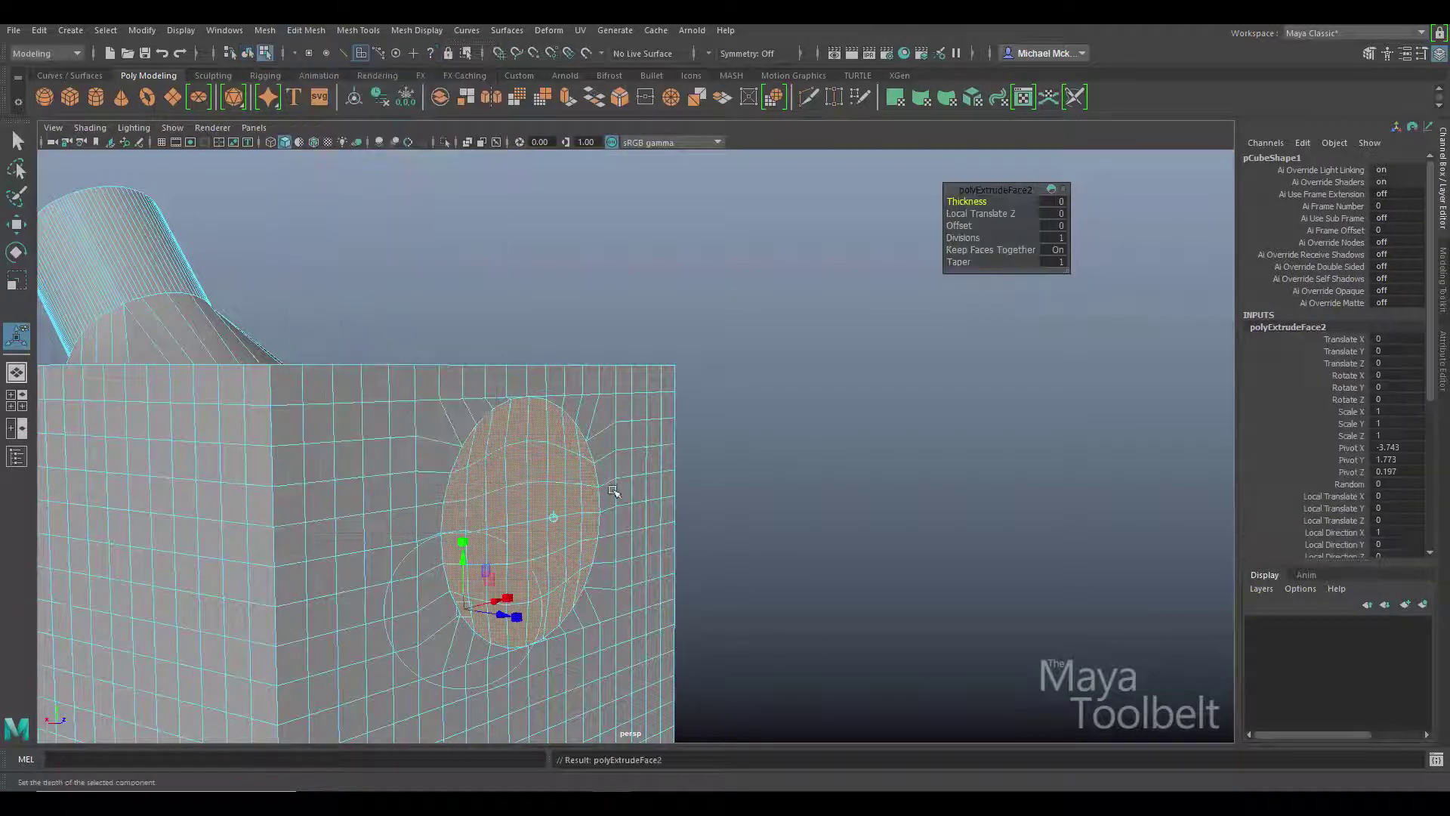
pyautogui.moveTo(503, 617); pyautogui.dragTo(702, 647)
pyautogui.click(919, 372)
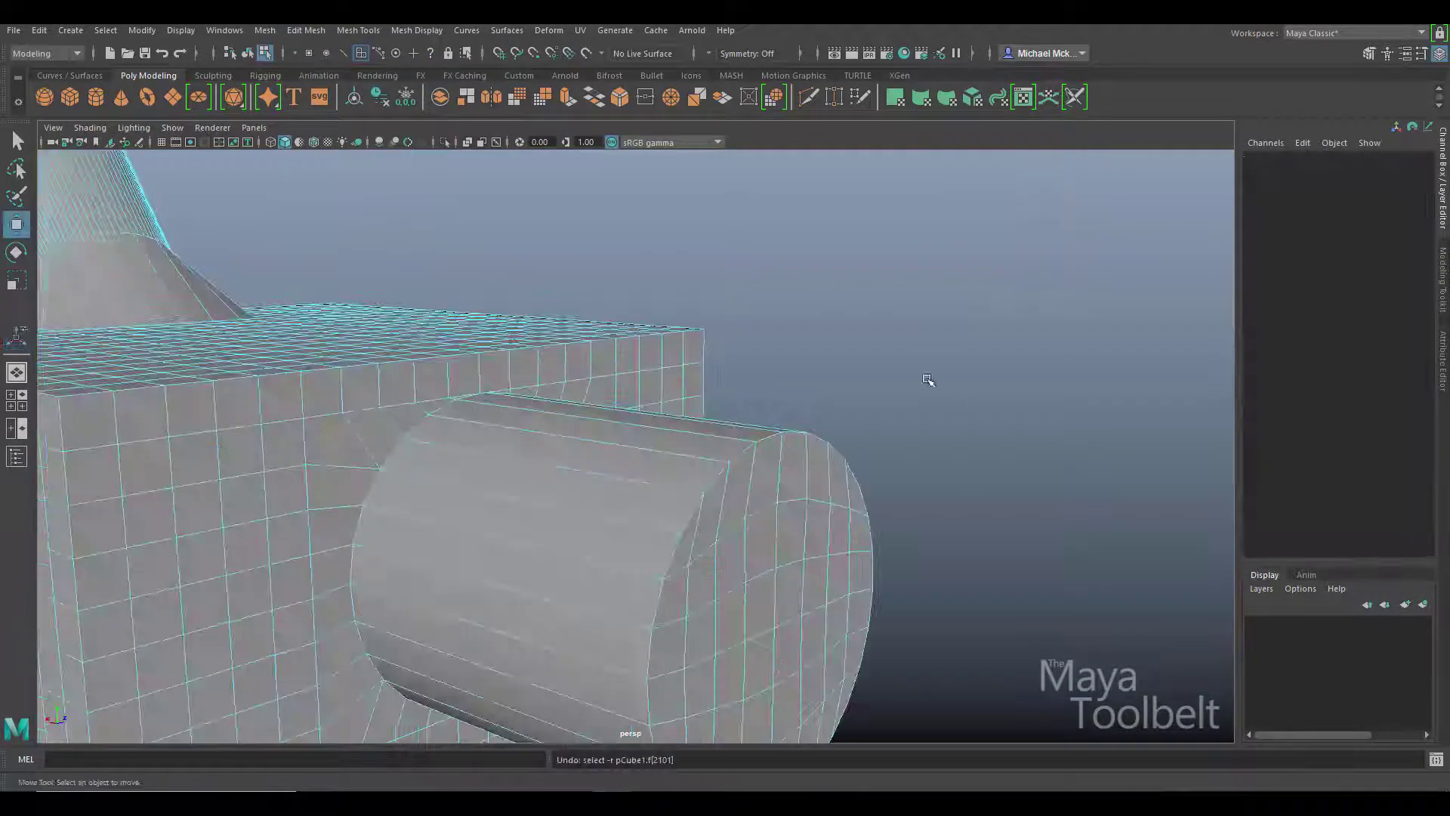
pyautogui.keyDown('alt'); pyautogui.moveTo(919, 372); pyautogui.dragTo(944, 400); pyautogui.keyUp('alt')
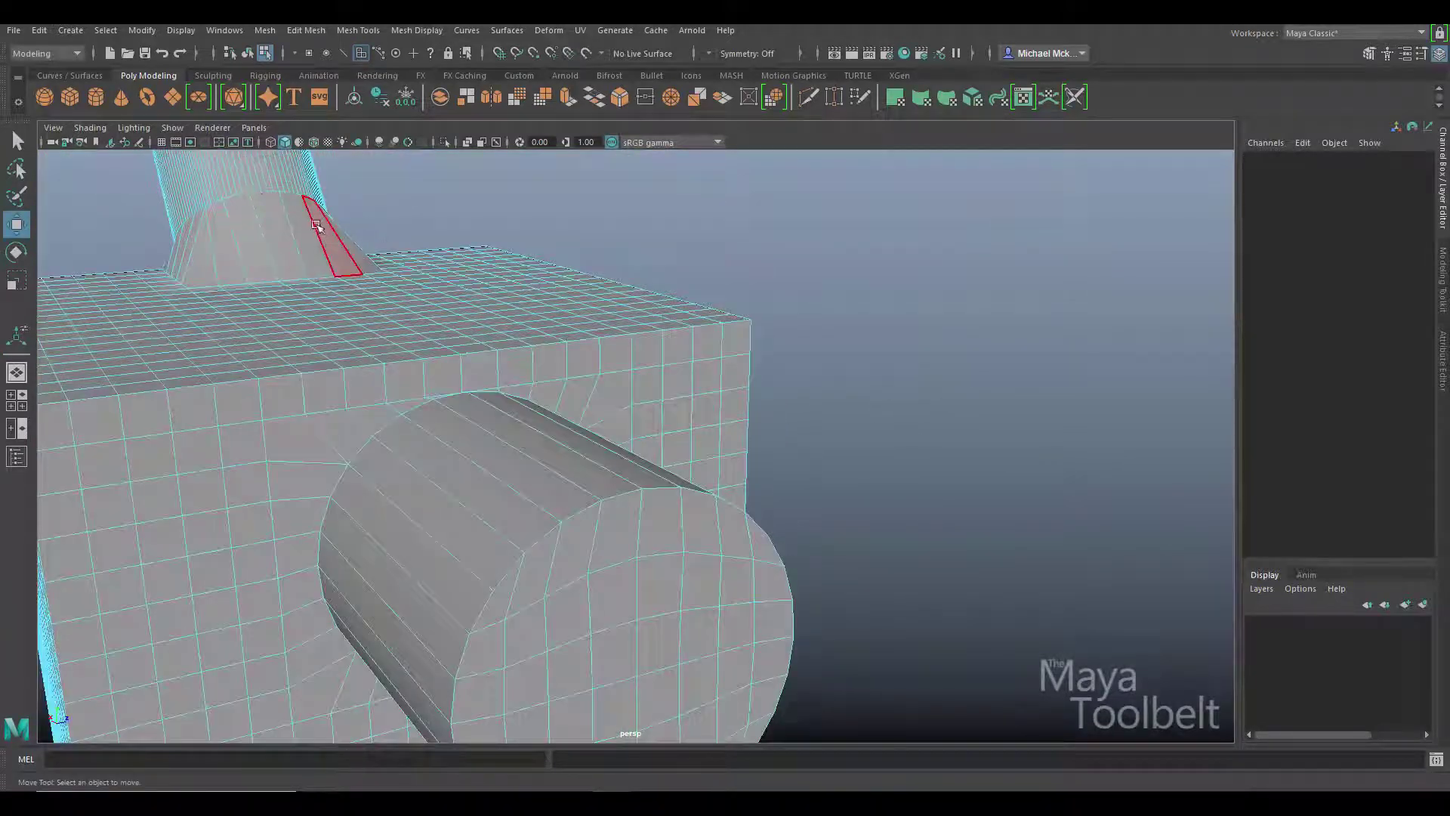
# - Create a polygon sphere, place it beside the cube and scale it uniformly to about 1.82
pyautogui.click(44, 96)
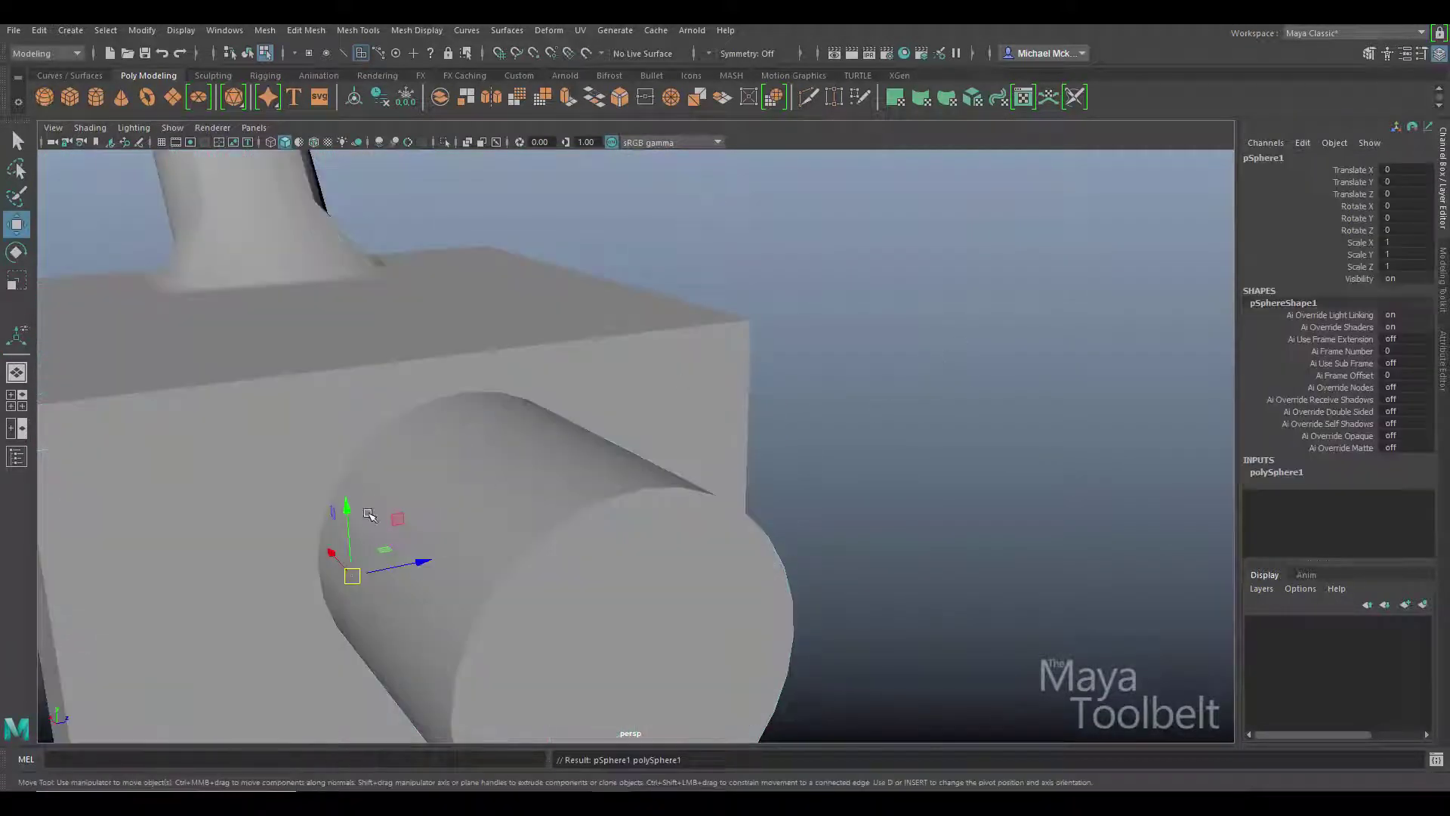
pyautogui.moveTo(396, 519); pyautogui.dragTo(964, 259)
pyautogui.press('r')
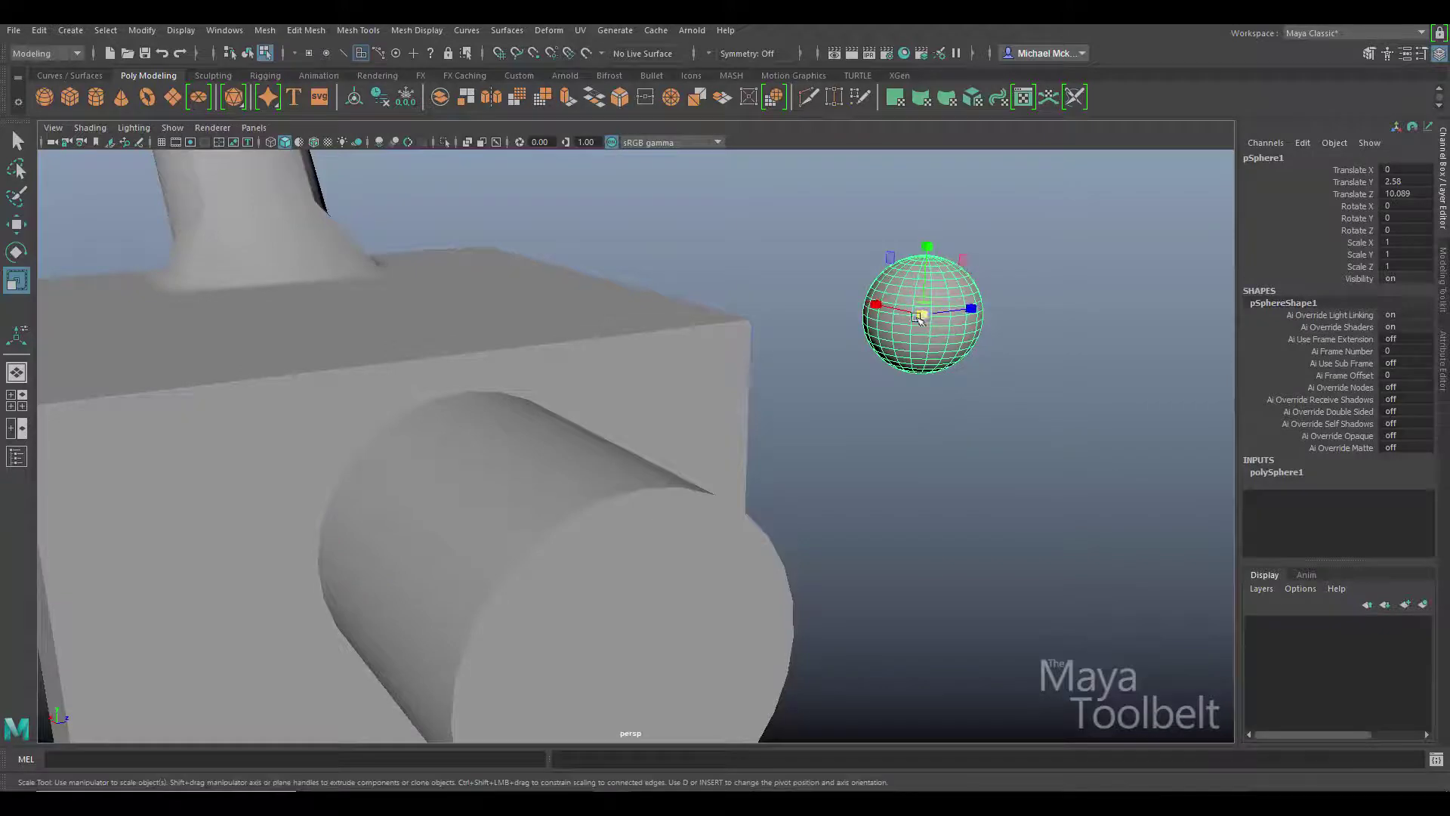
pyautogui.moveTo(919, 316); pyautogui.dragTo(991, 448)
pyautogui.press('w')
# - Harden all edges of the sphere, deselect it and view its faceted shading up close
pyautogui.click(408, 30)
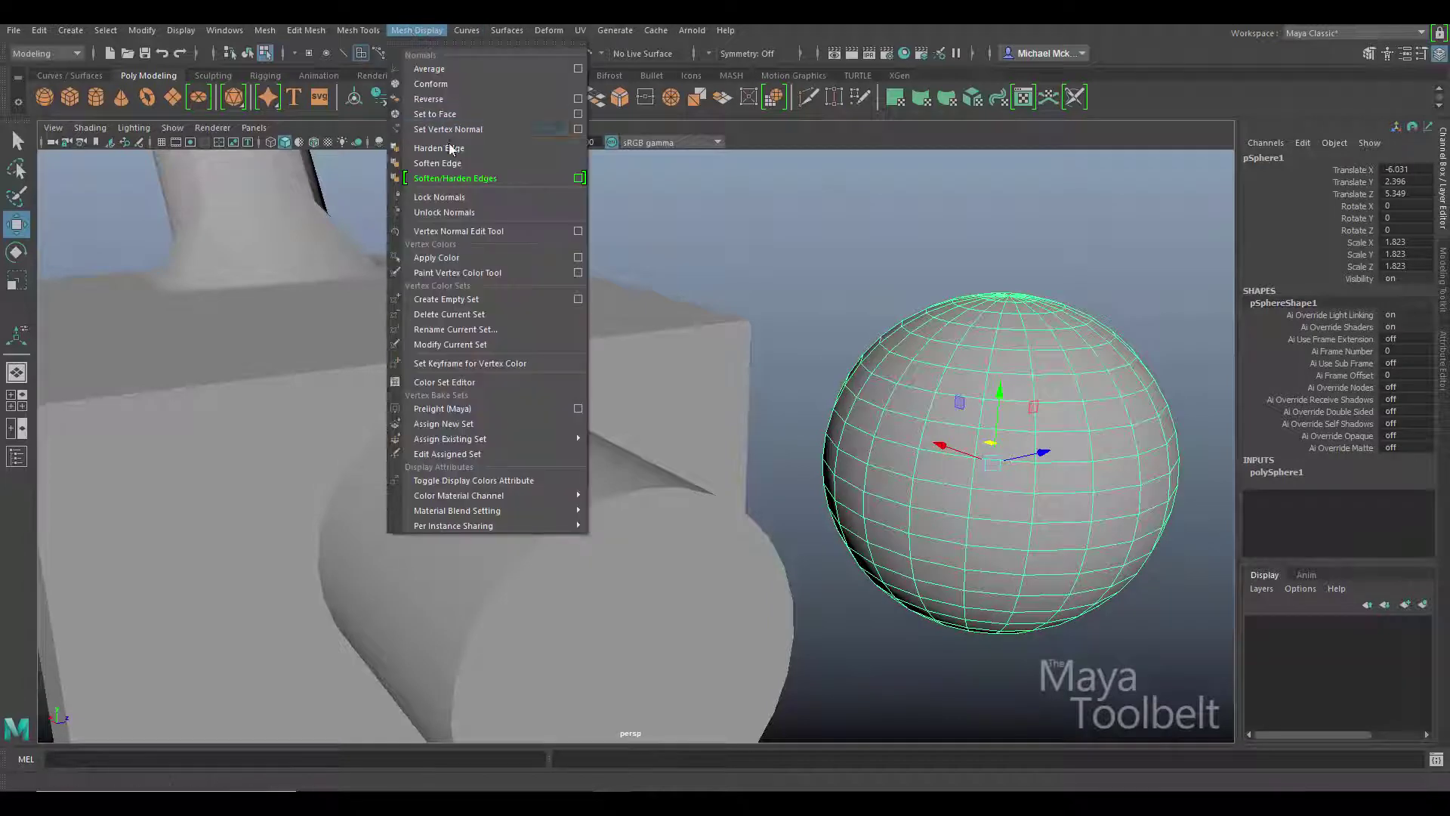
pyautogui.click(444, 148)
pyautogui.click(838, 202)
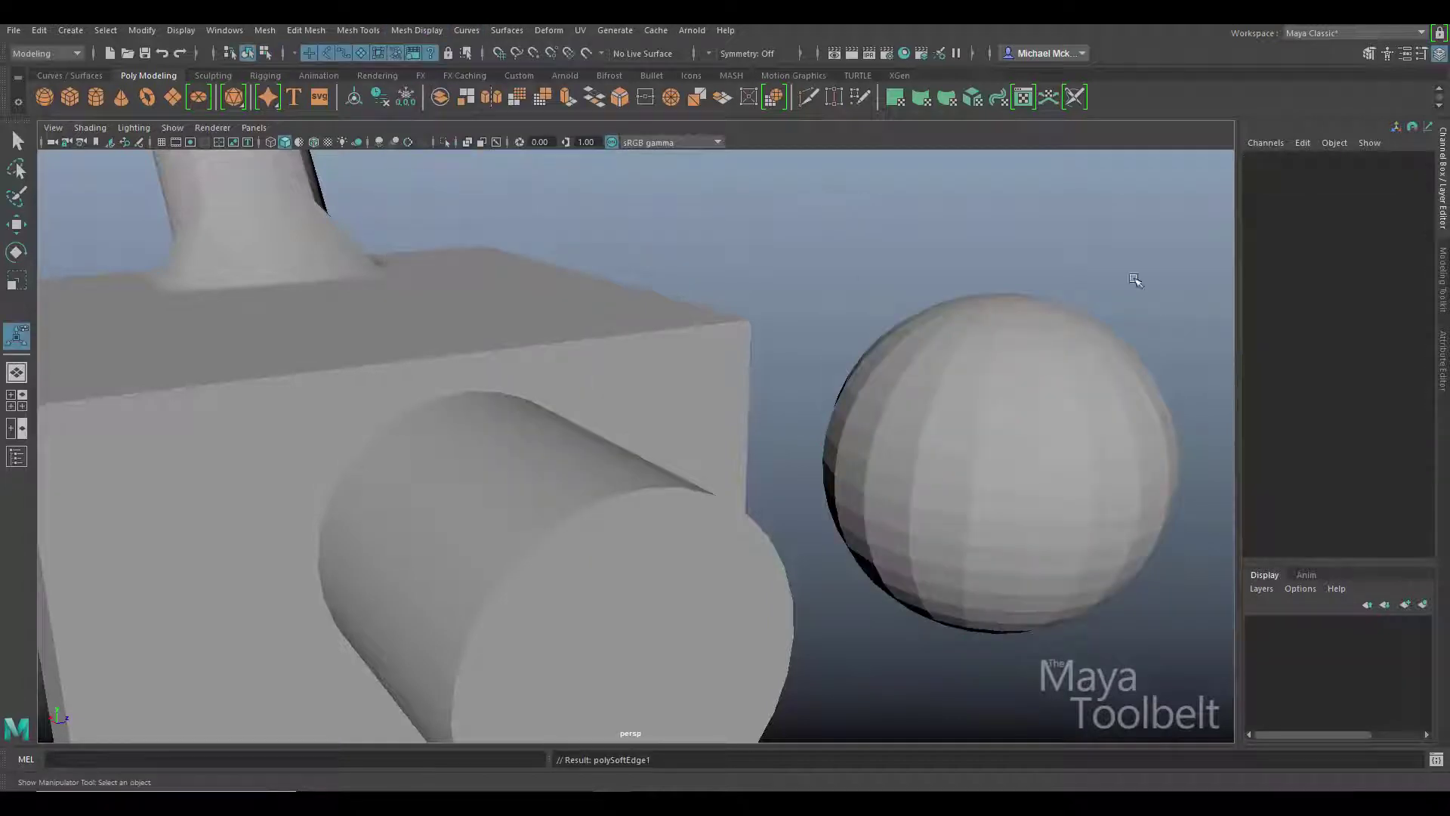
pyautogui.keyDown('alt'); pyautogui.moveTo(858, 282); pyautogui.dragTo(961, 308); pyautogui.keyUp('alt')
# - Vary the Angle of the sphere's polySoftEdge1 node, set it to 30 and clear the selection
pyautogui.click(931, 272)
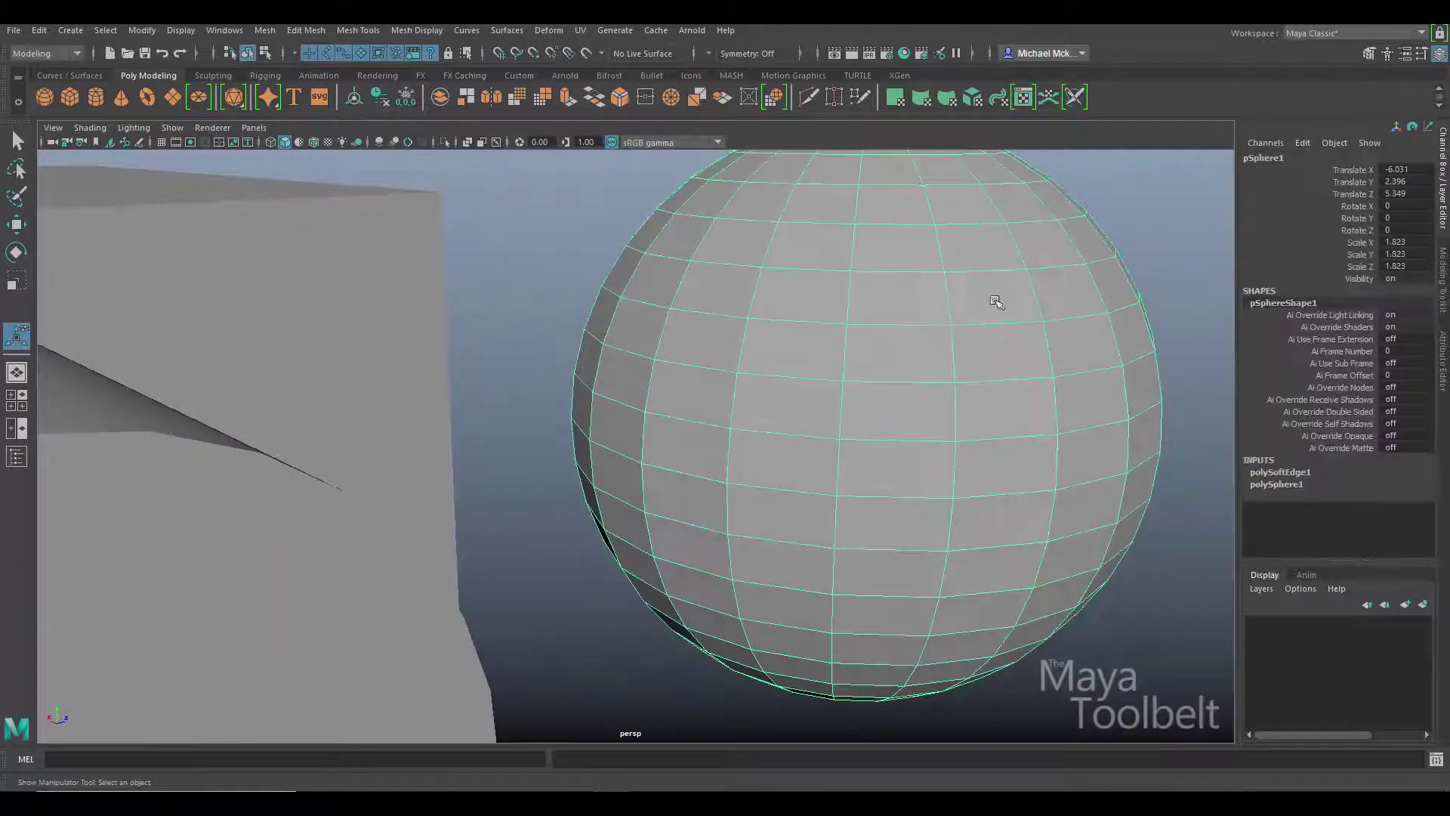
pyautogui.click(1280, 473)
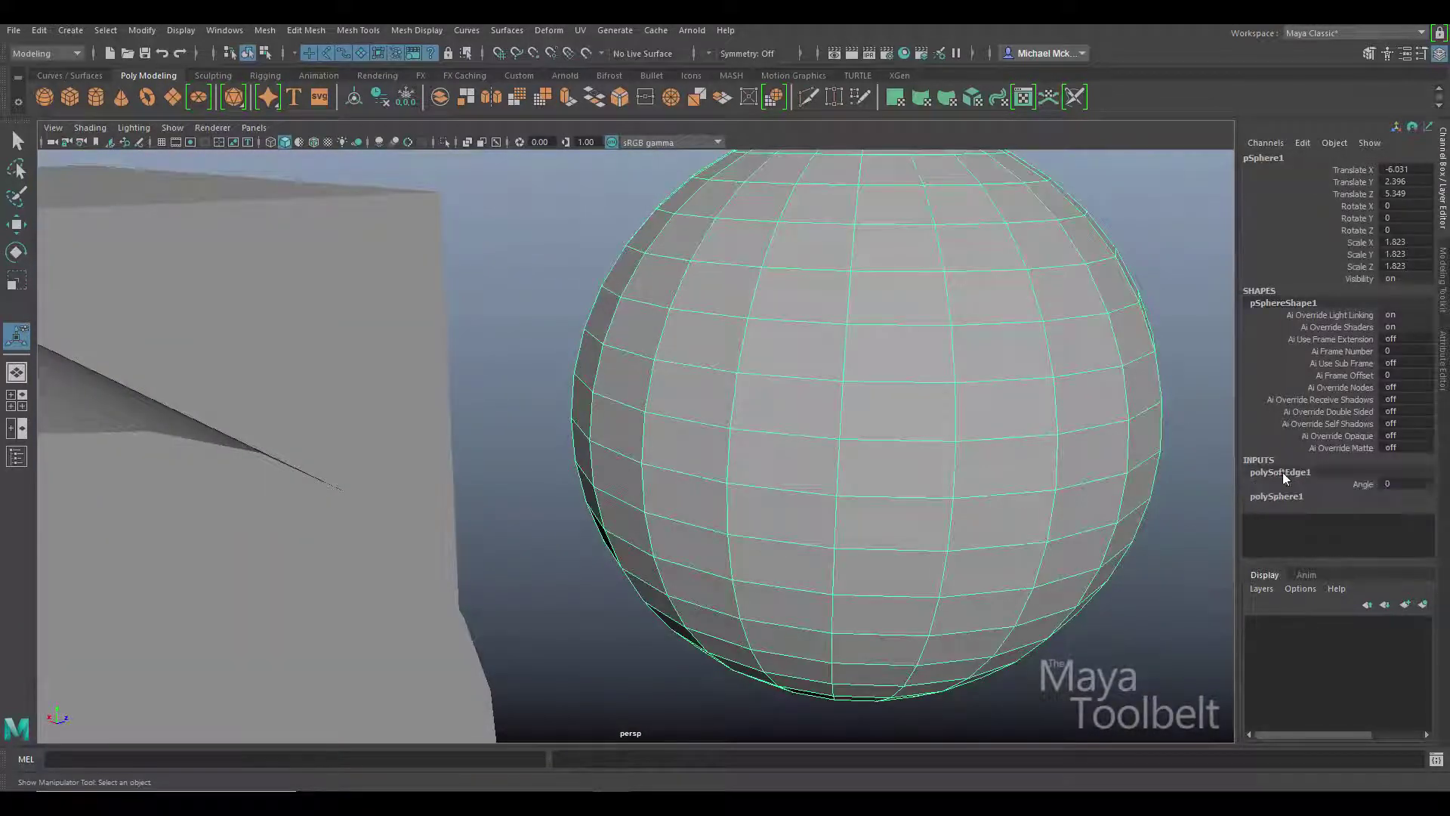
pyautogui.click(1354, 483)
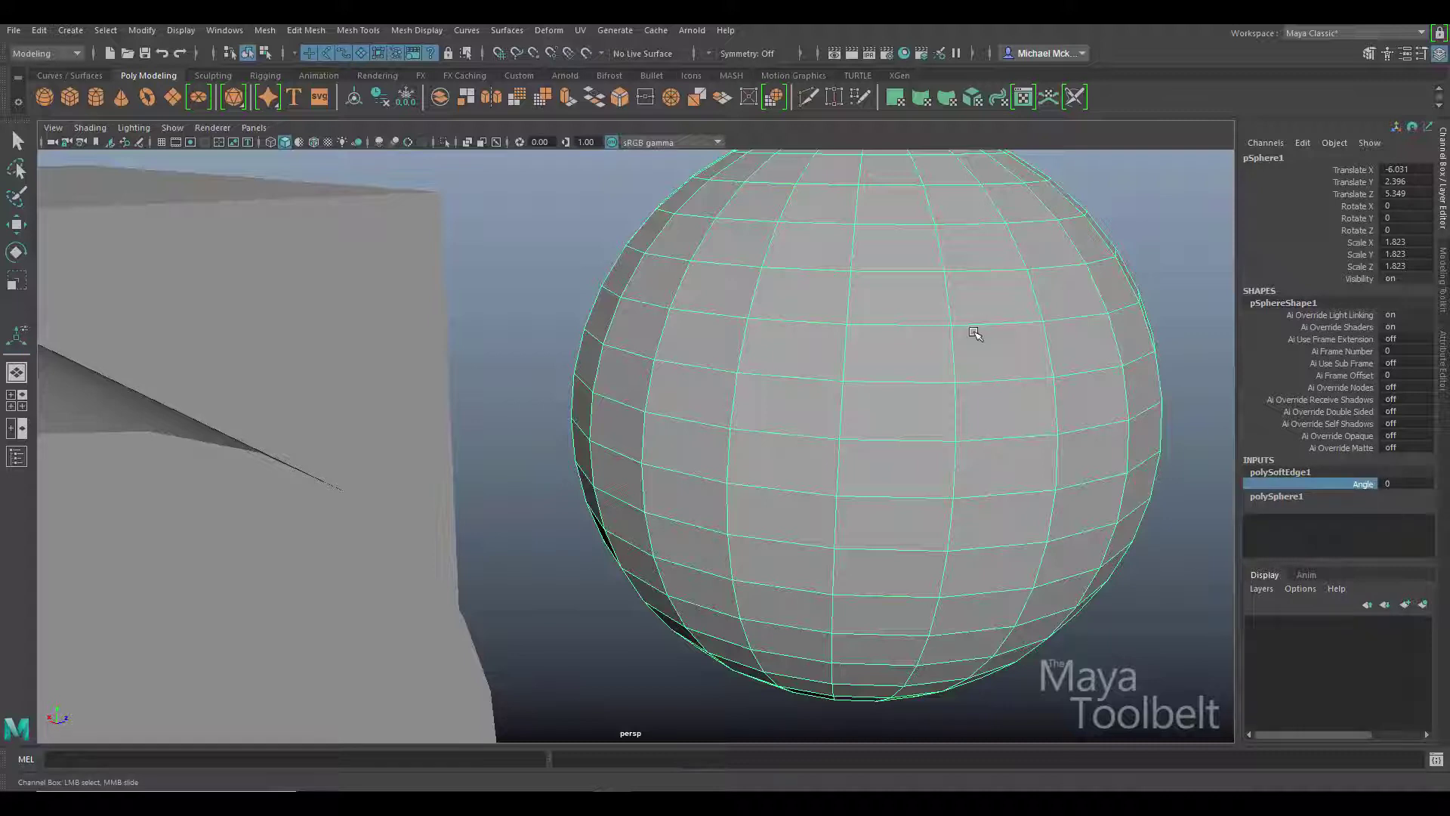
pyautogui.moveTo(975, 331)
pyautogui.mouseDown(button='middle')
pyautogui.moveTo(1023, 343)
pyautogui.moveTo(962, 327)
pyautogui.moveTo(1037, 330)
pyautogui.mouseUp(button='middle')
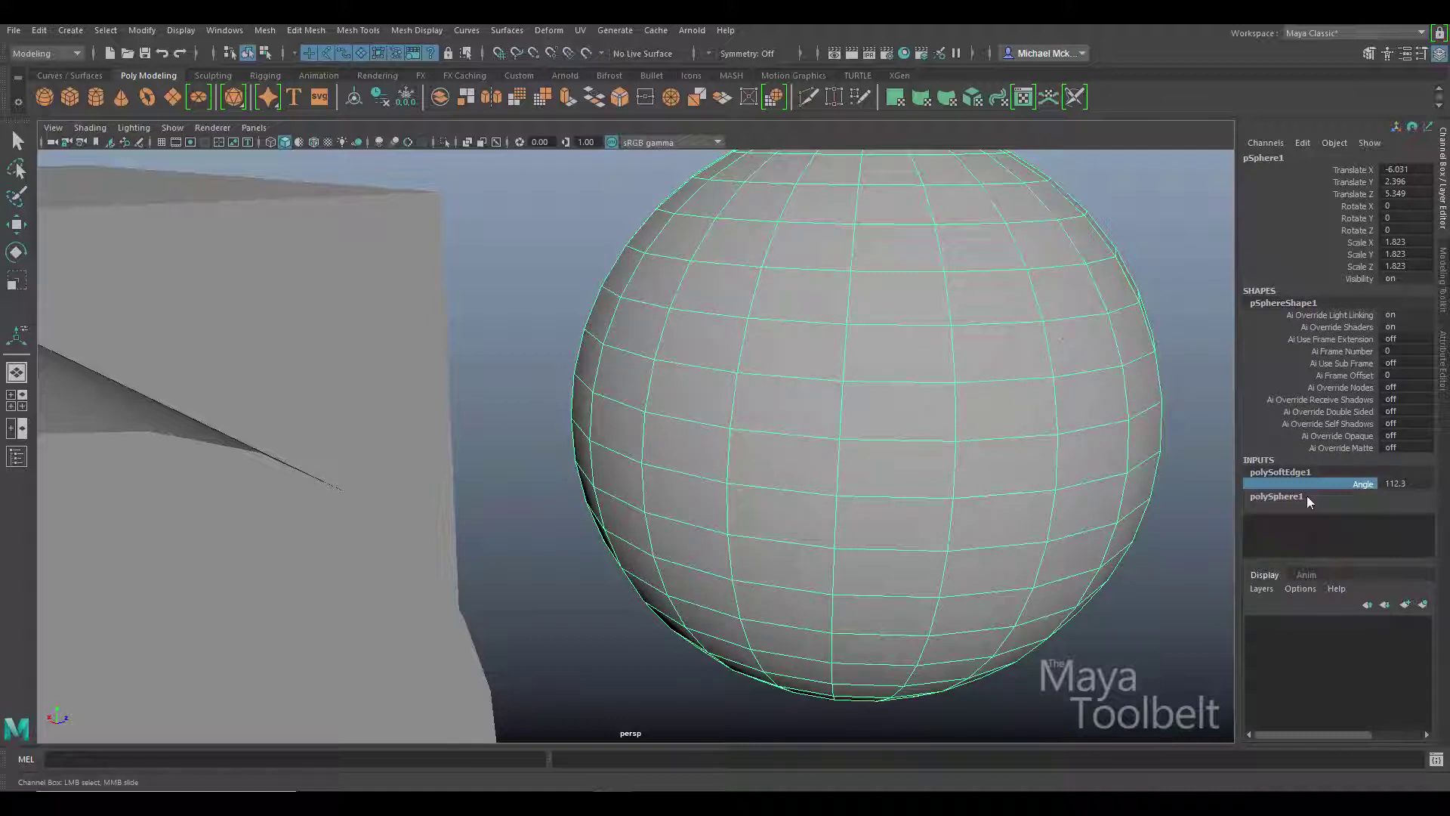
pyautogui.doubleClick(1410, 484)
pyautogui.write('30')
pyautogui.press('Return')
pyautogui.click(1204, 583)
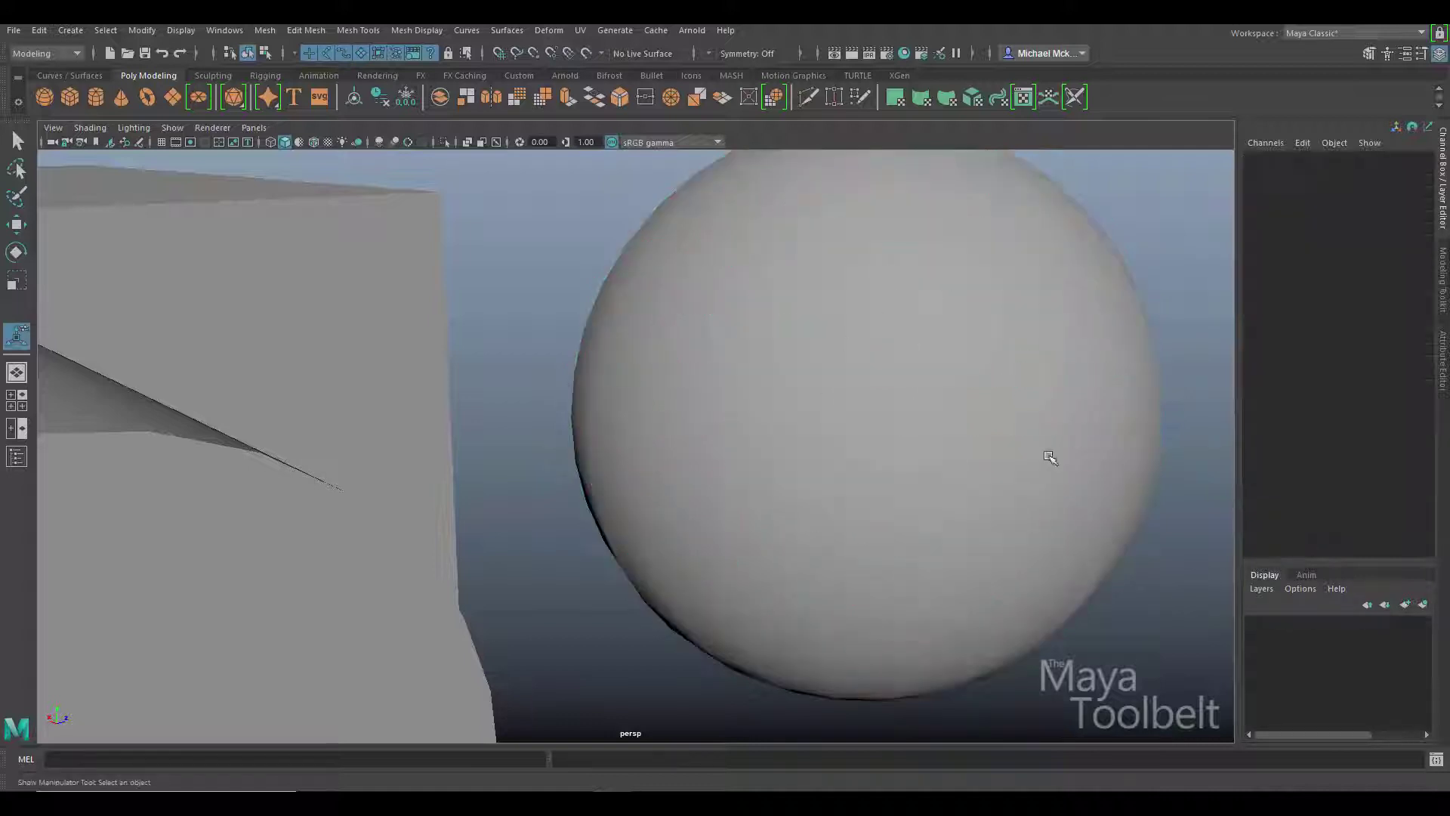
# - Restore the cube's selection and set the Smoothing Angle of its polyCircularize2 node to 30
pyautogui.keyDown('alt'); pyautogui.moveTo(1052, 453); pyautogui.dragTo(816, 422, button='right'); pyautogui.keyUp('alt')
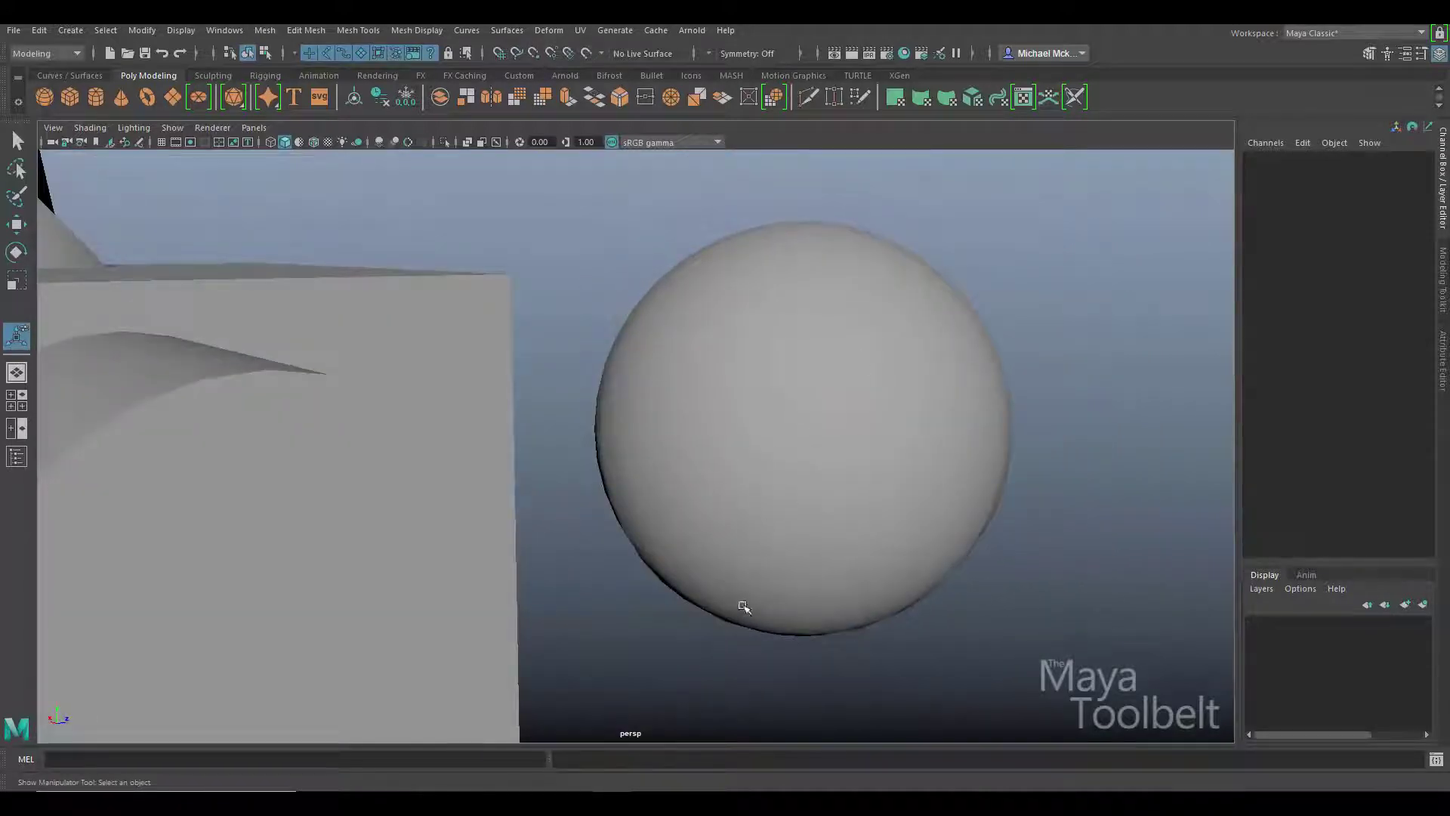
pyautogui.keyDown('alt'); pyautogui.moveTo(748, 602); pyautogui.dragTo(894, 521); pyautogui.keyUp('alt')
pyautogui.keyDown('alt'); pyautogui.moveTo(894, 521); pyautogui.dragTo(592, 469, button='right'); pyautogui.keyUp('alt')
pyautogui.hotkey('ctrl', 'z')
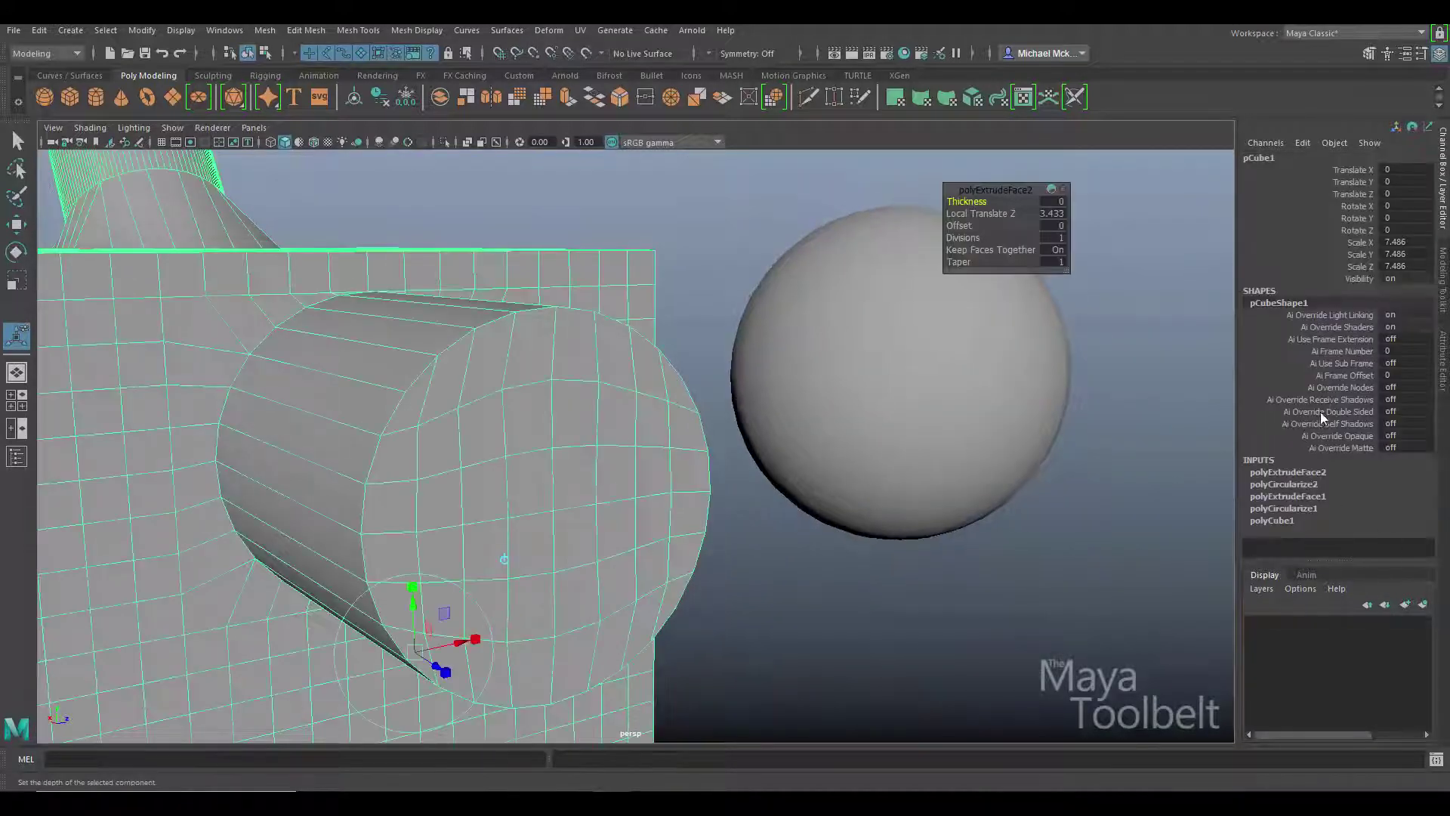
pyautogui.click(1284, 484)
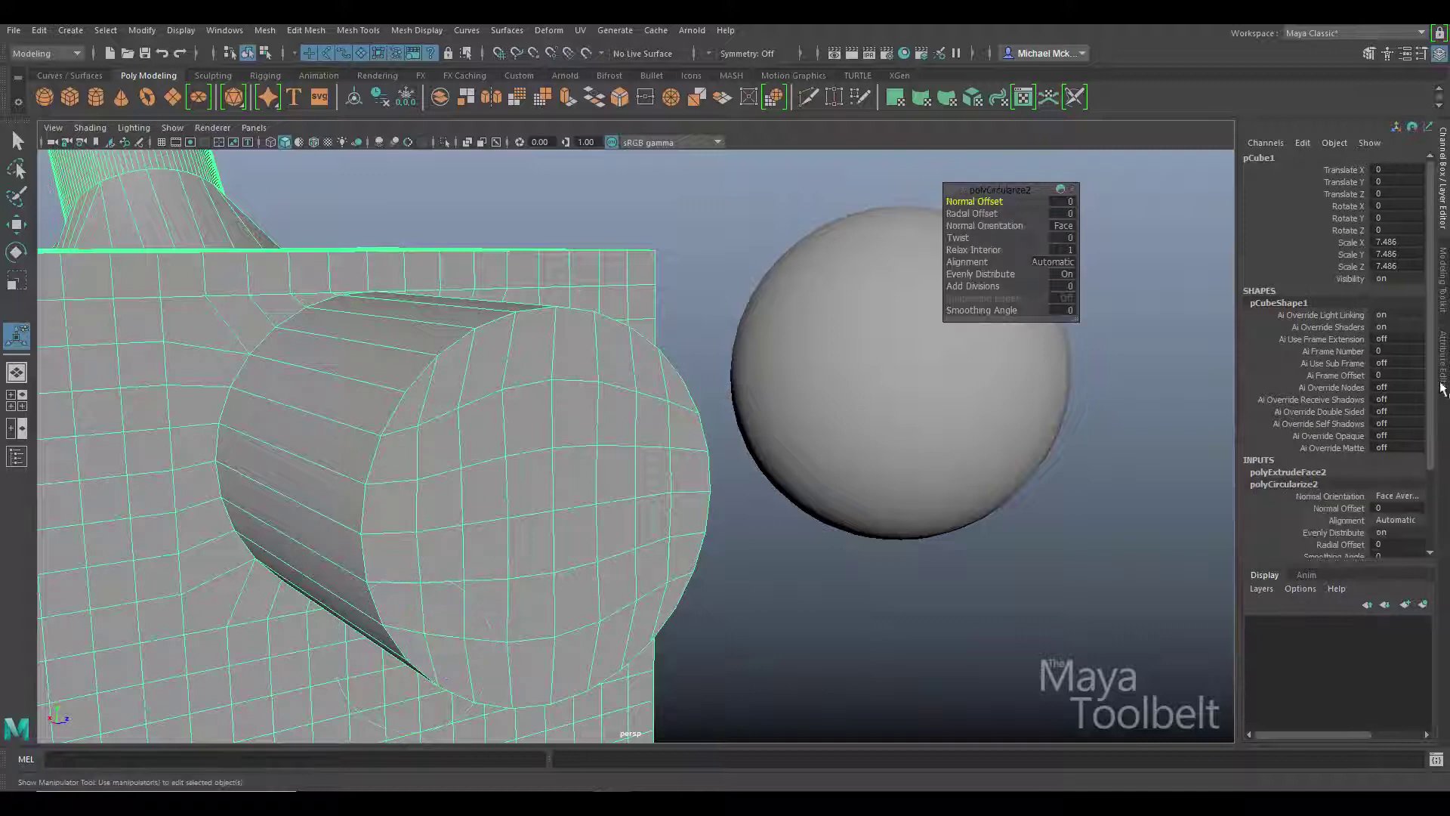
pyautogui.scroll(-1, 1433, 377)
pyautogui.scroll(-2, 1433, 378)
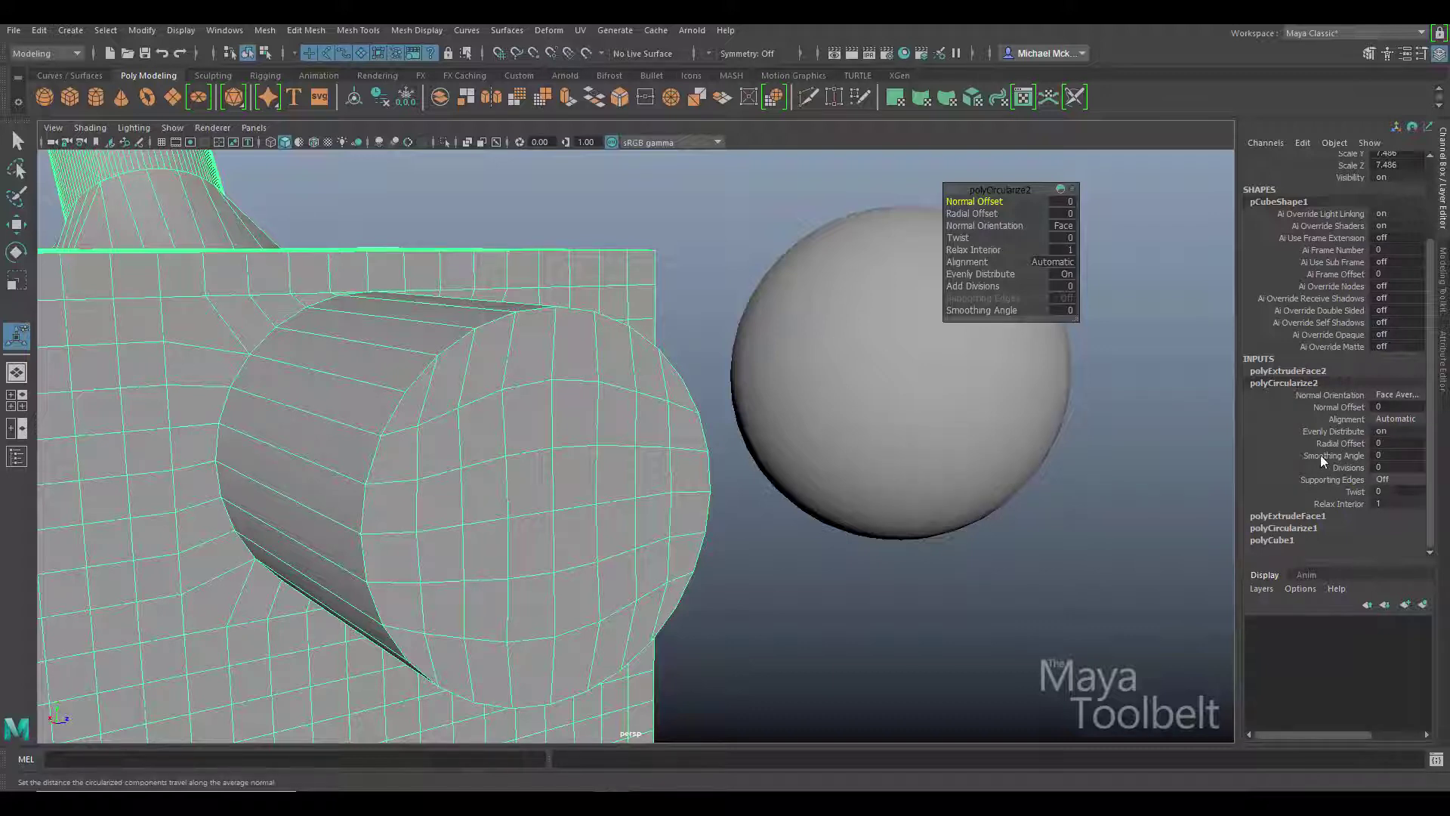
pyautogui.click(1409, 456)
pyautogui.write('5')
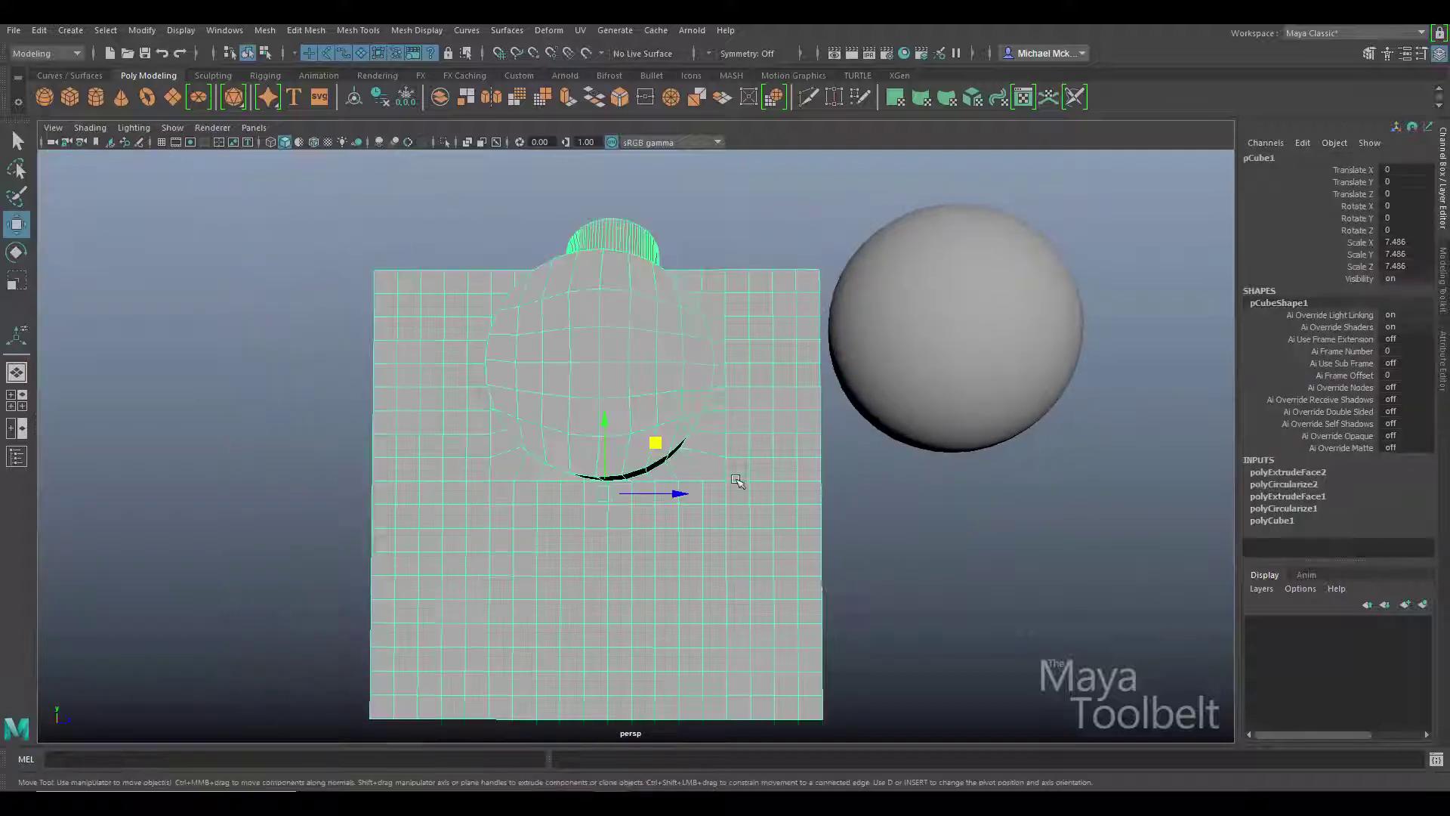
# - Display the polyCircularize2 settings in the in-view editor, inspect the side cylinder and return to the Move tool
pyautogui.keyDown('alt'); pyautogui.moveTo(738, 483); pyautogui.dragTo(1245, 481); pyautogui.keyUp('alt')
pyautogui.click(1301, 486)
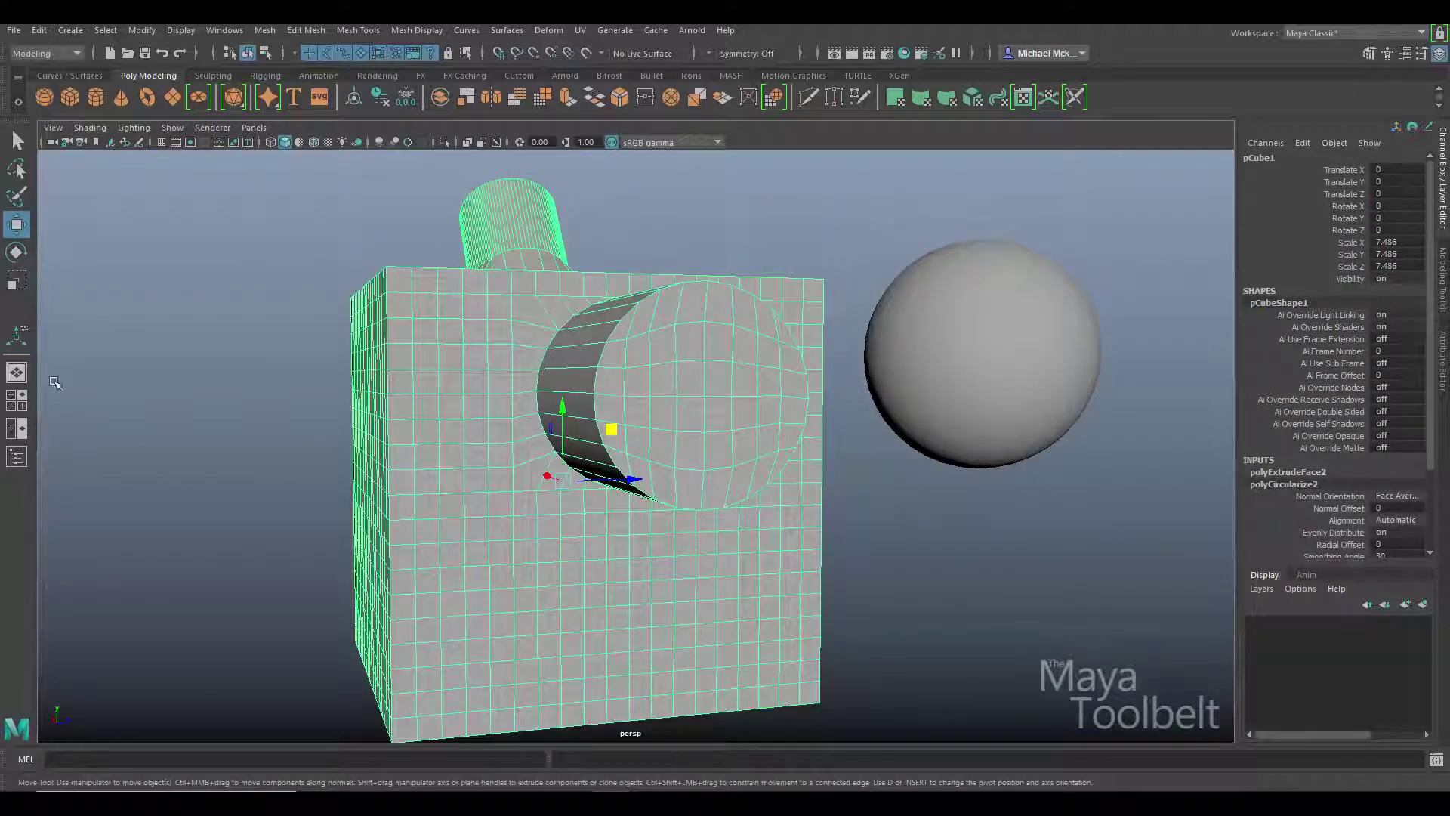
pyautogui.click(17, 335)
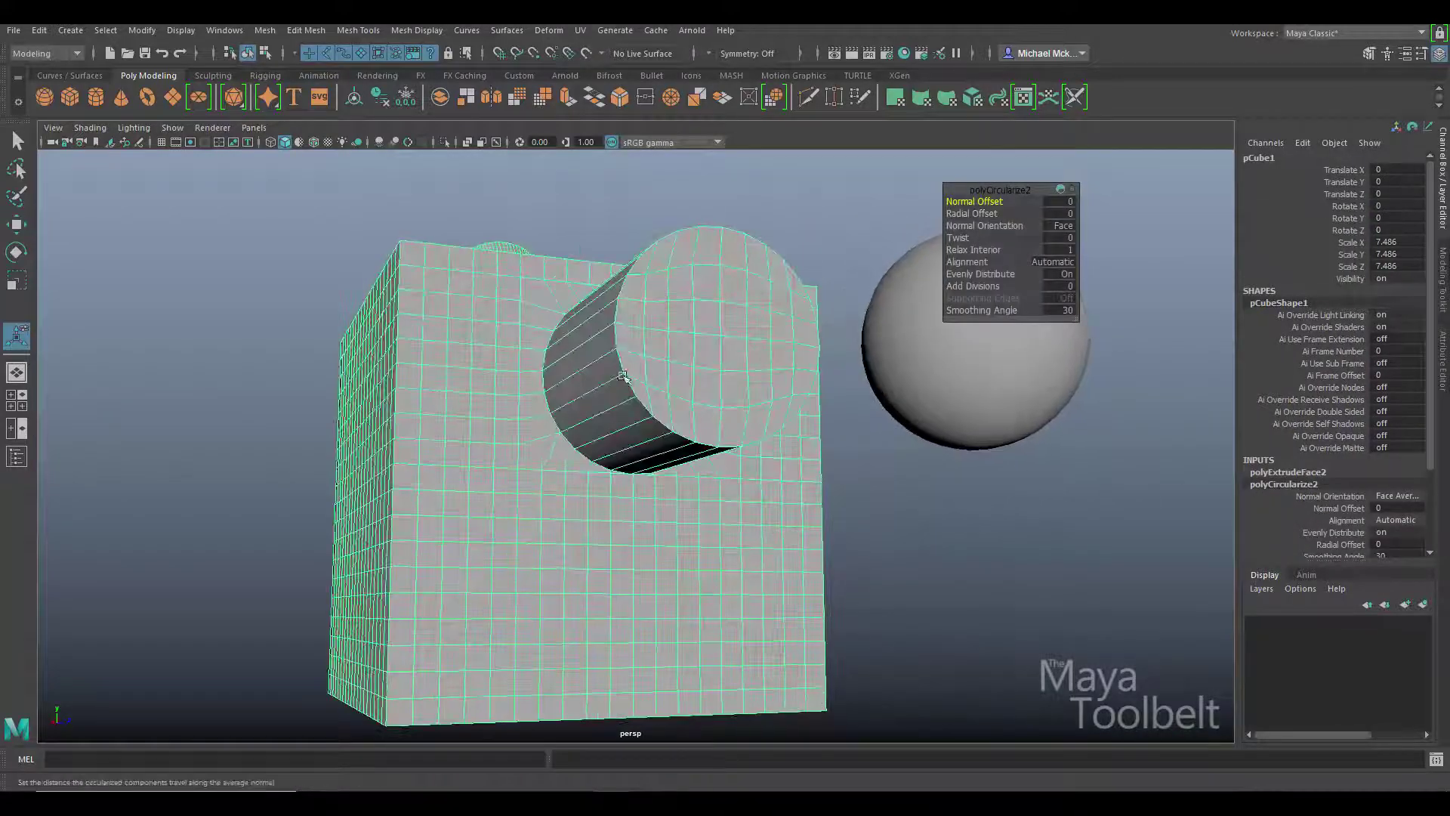
pyautogui.keyDown('alt'); pyautogui.moveTo(982, 378); pyautogui.dragTo(925, 557); pyautogui.keyUp('alt')
pyautogui.press('w')
pyautogui.scroll(-6, 1000, 557)
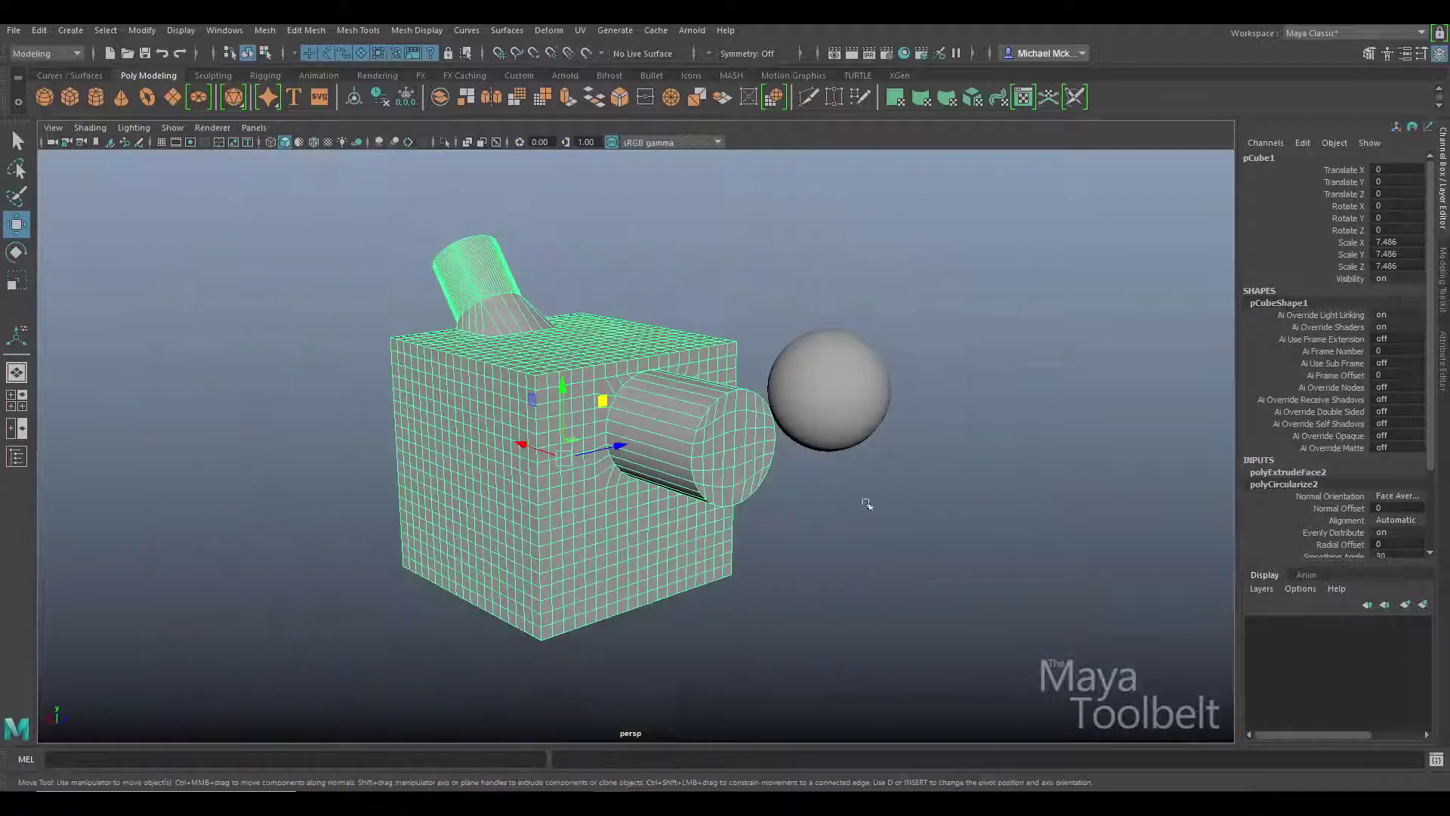
# - Examine the slanted cylinder and its base on the cube from several sides, both with and without the cube selected
pyautogui.keyDown('alt'); pyautogui.moveTo(899, 509); pyautogui.dragTo(803, 376); pyautogui.keyUp('alt')
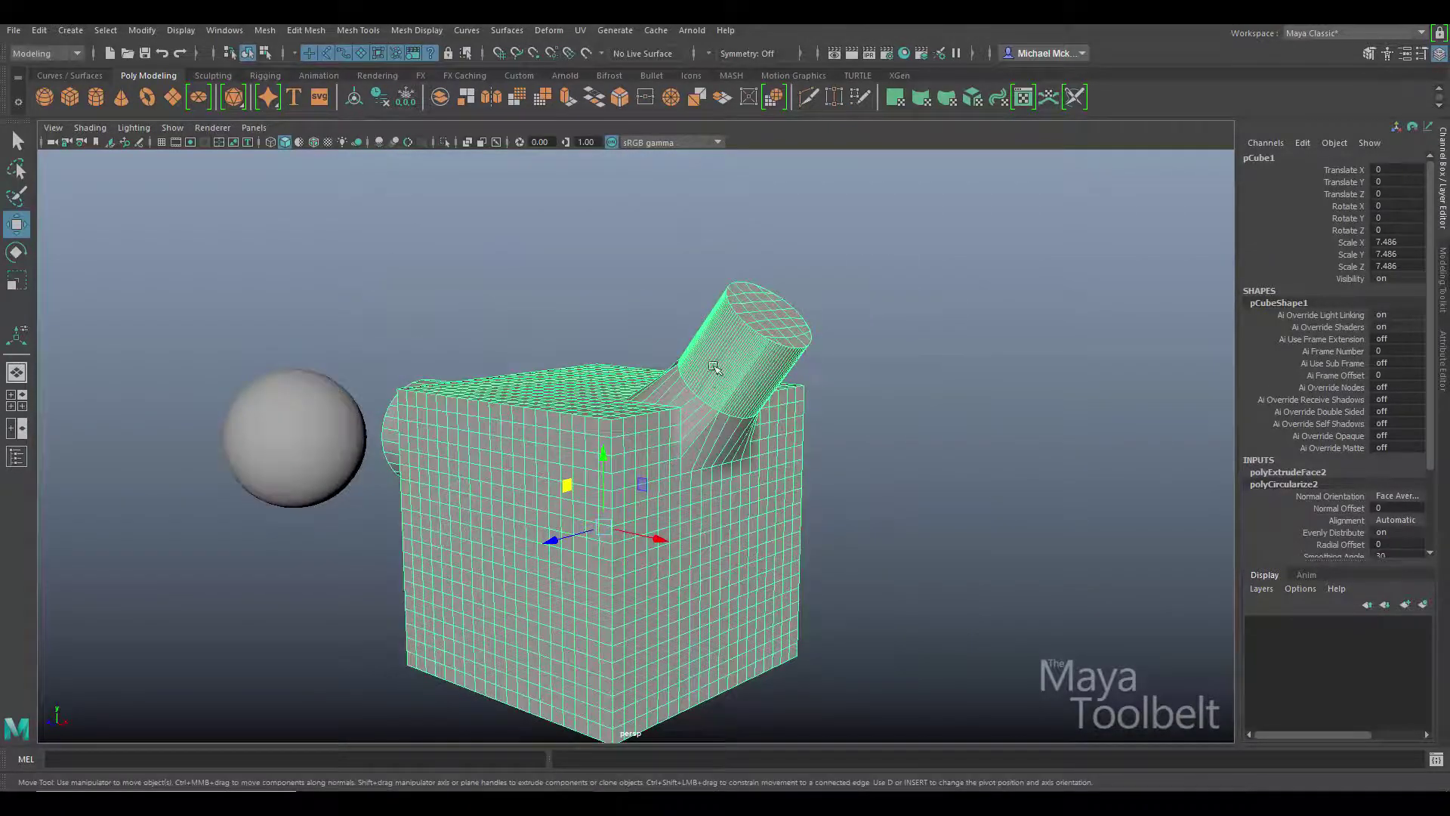
pyautogui.keyDown('alt'); pyautogui.moveTo(663, 415); pyautogui.dragTo(857, 275); pyautogui.keyUp('alt')
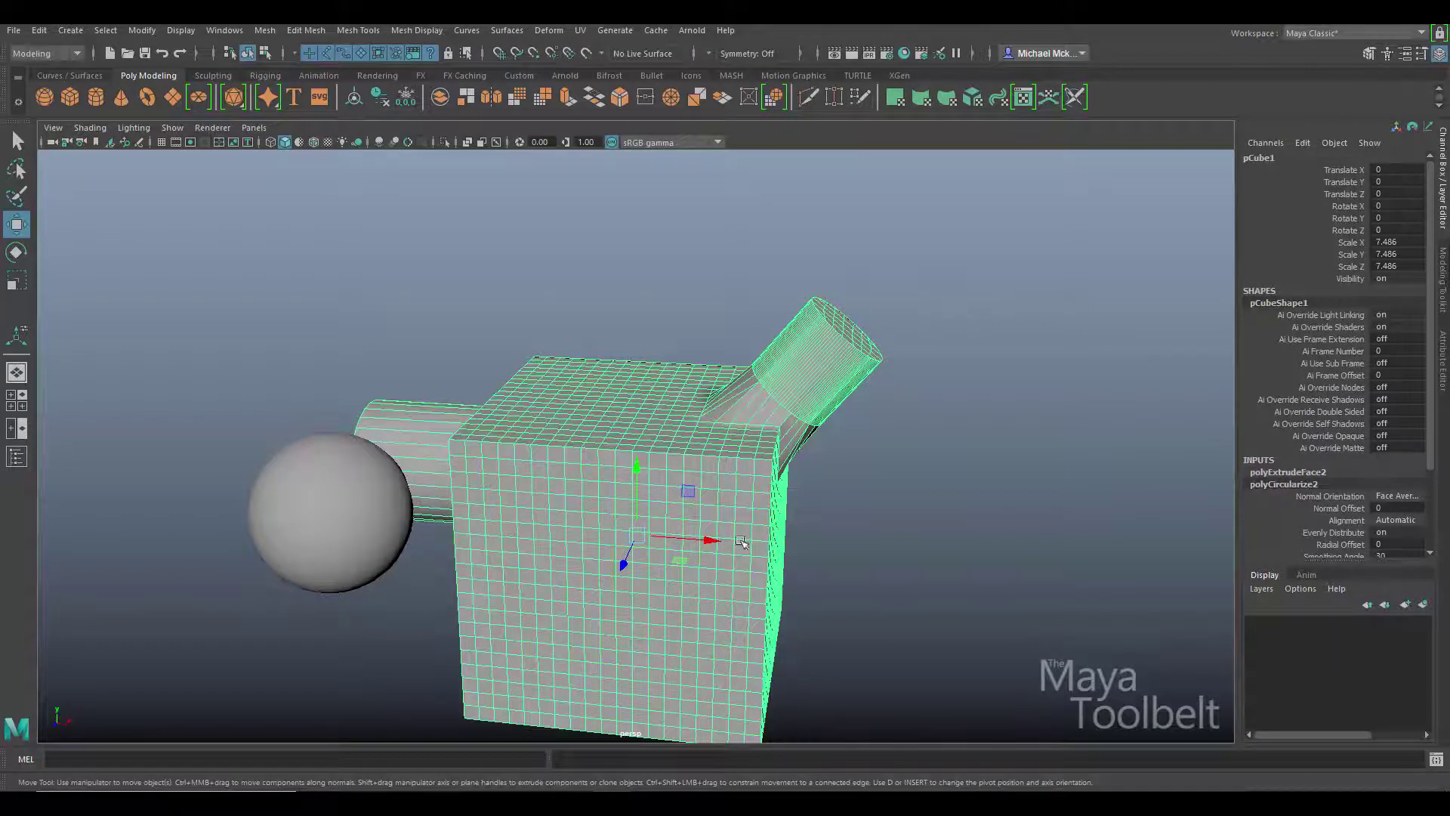
pyautogui.keyDown('alt'); pyautogui.moveTo(750, 539); pyautogui.dragTo(744, 568); pyautogui.keyUp('alt')
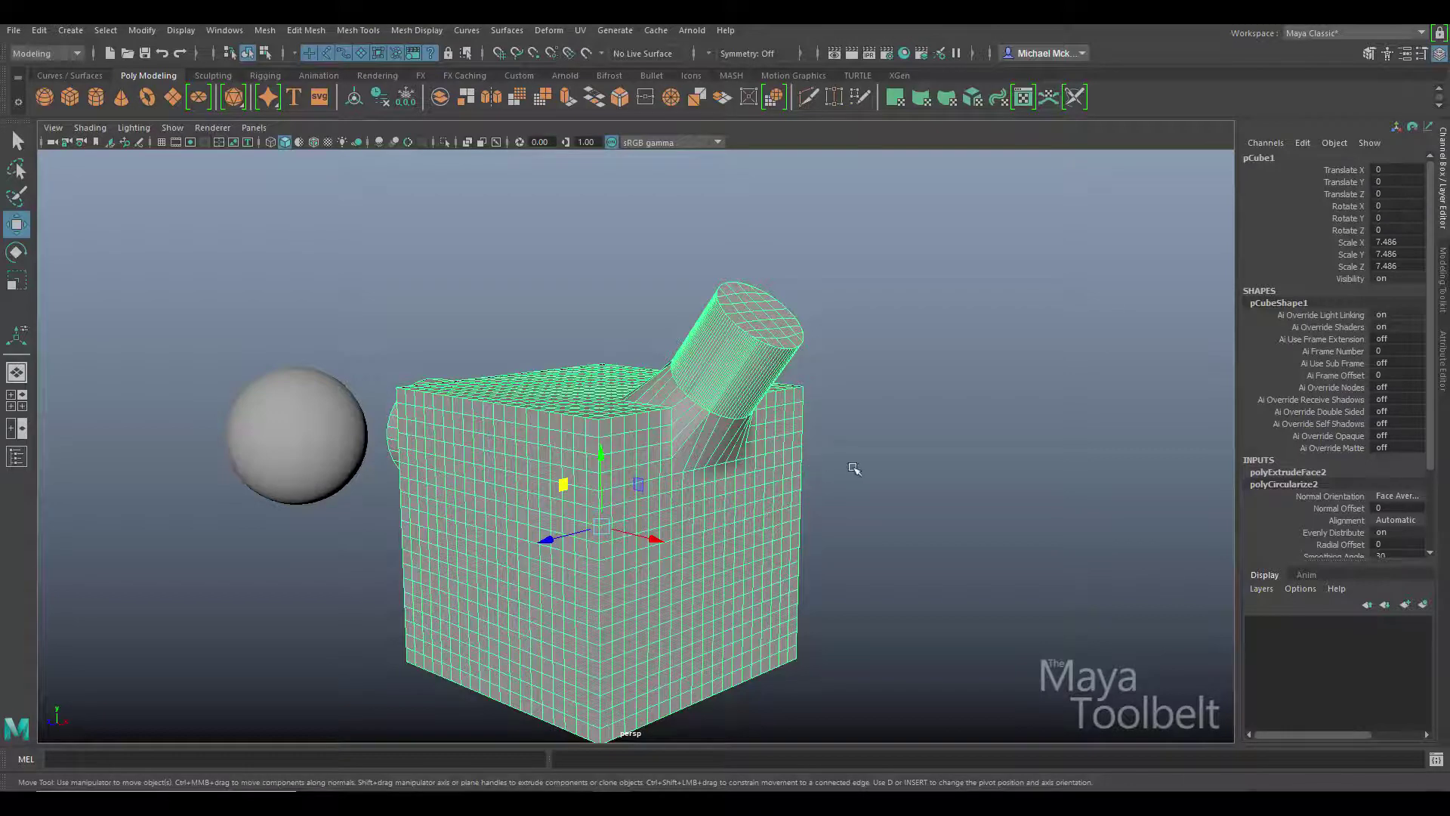
pyautogui.keyDown('alt'); pyautogui.moveTo(872, 468); pyautogui.dragTo(935, 519); pyautogui.keyUp('alt')
pyautogui.click(910, 508)
pyautogui.keyDown('alt'); pyautogui.moveTo(602, 423); pyautogui.dragTo(505, 424); pyautogui.keyUp('alt')
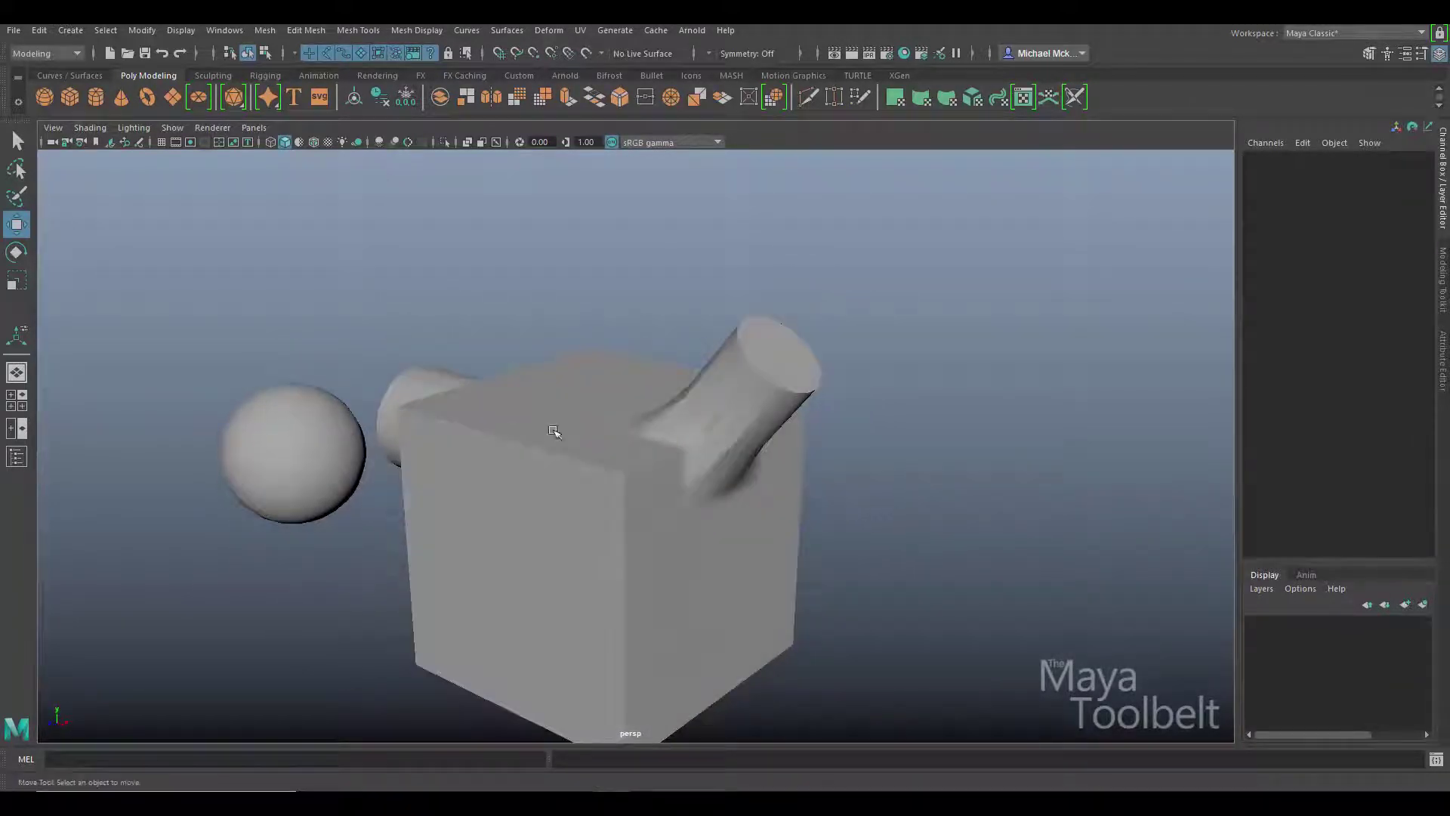
pyautogui.click(710, 424)
pyautogui.keyDown('alt'); pyautogui.moveTo(821, 448); pyautogui.dragTo(806, 344); pyautogui.keyUp('alt')
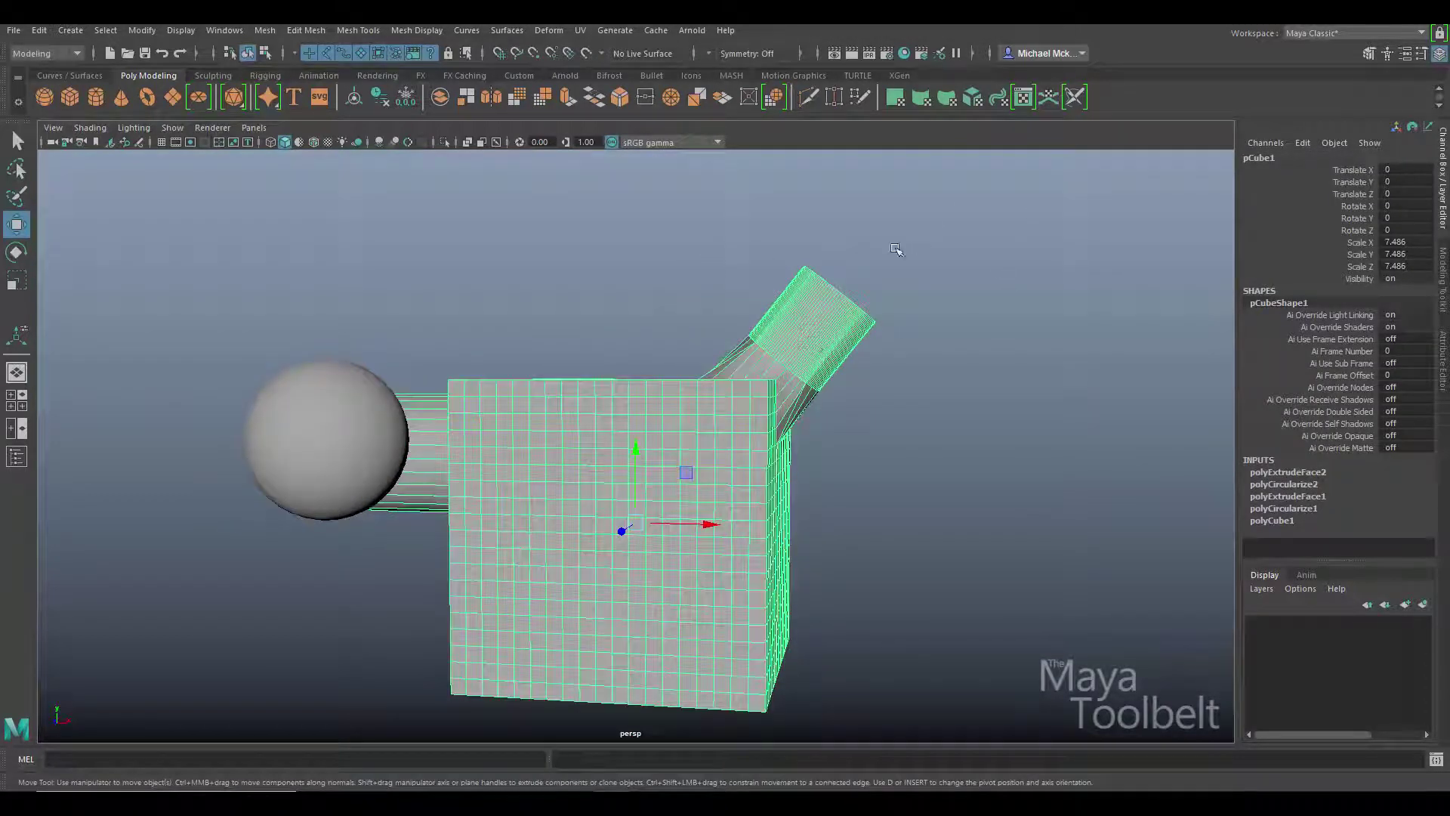
pyautogui.keyDown('alt'); pyautogui.moveTo(861, 464); pyautogui.dragTo(686, 478); pyautogui.keyUp('alt')
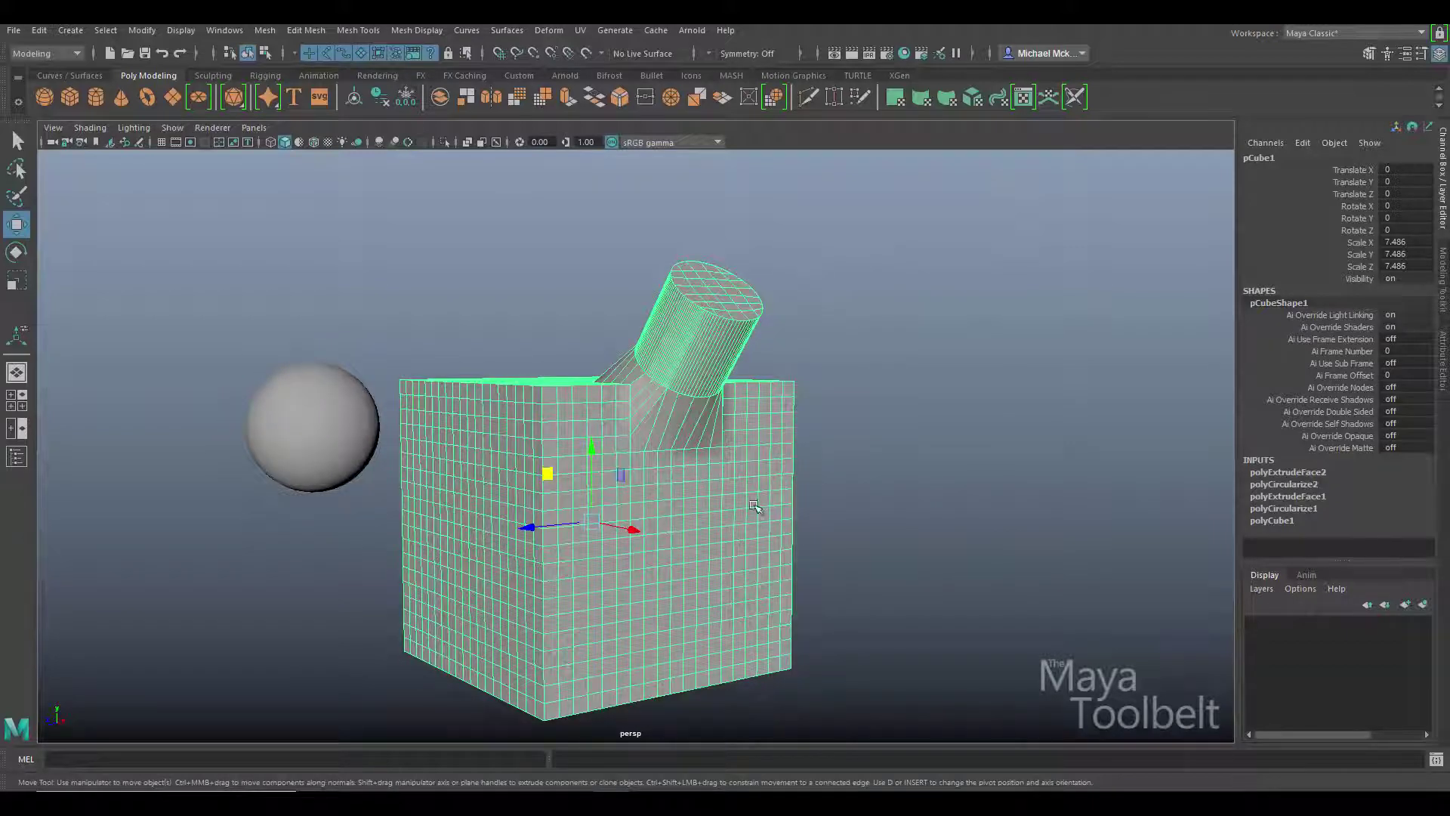
pyautogui.keyDown('alt'); pyautogui.moveTo(766, 506); pyautogui.dragTo(743, 472); pyautogui.keyUp('alt')
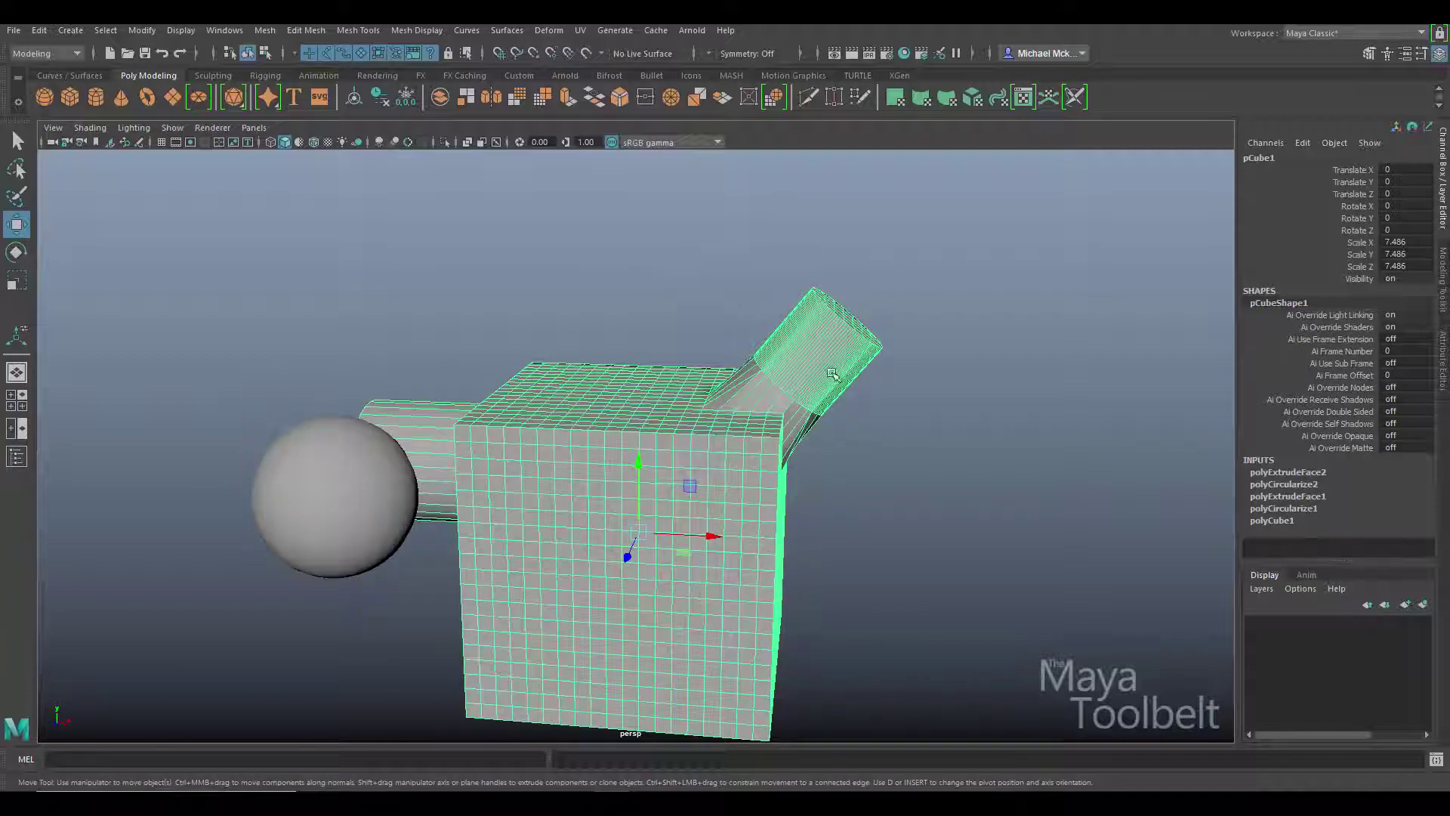
pyautogui.keyDown('alt'); pyautogui.moveTo(848, 483); pyautogui.dragTo(801, 465); pyautogui.keyUp('alt')
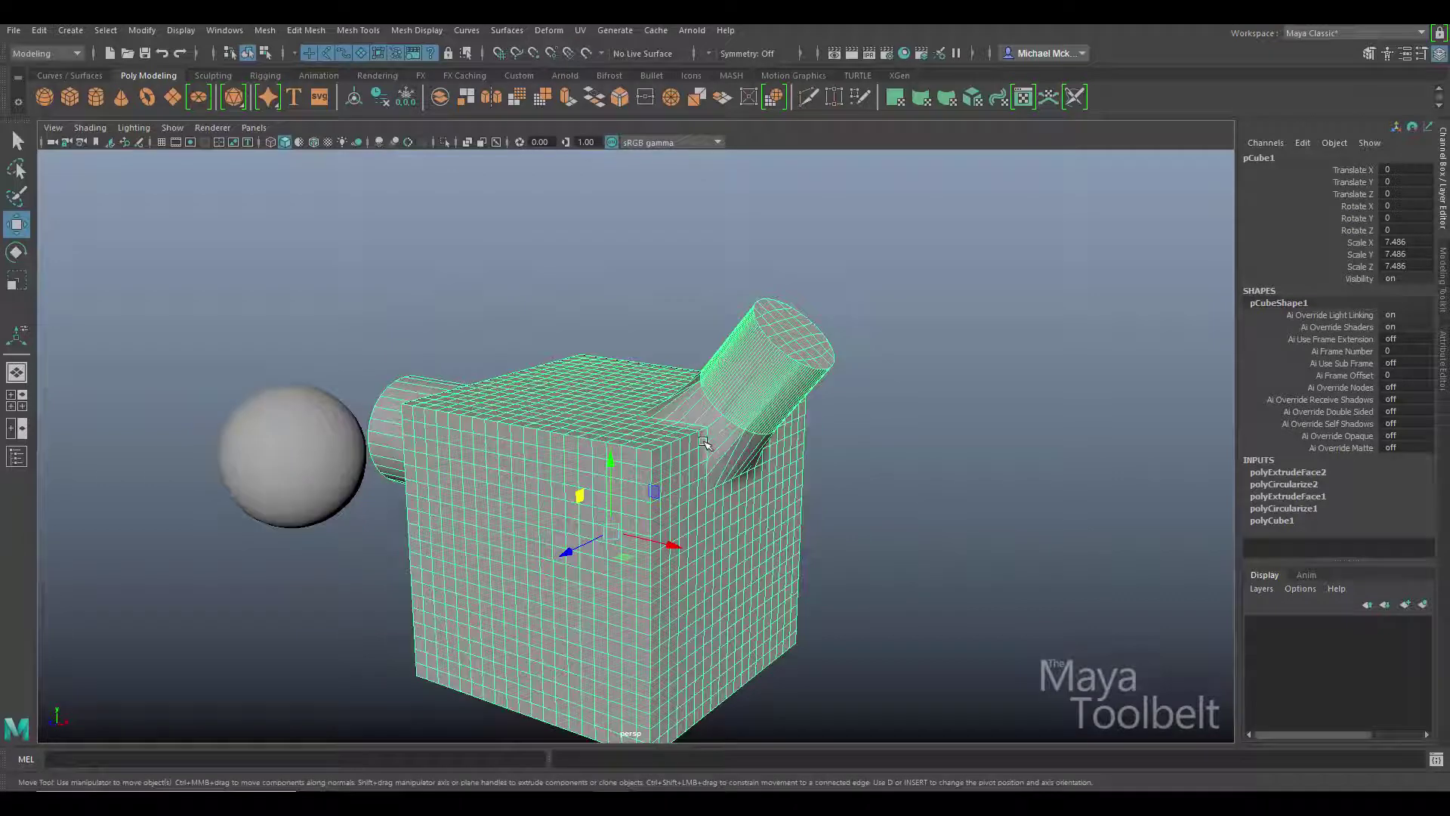
pyautogui.keyDown('alt'); pyautogui.moveTo(704, 442); pyautogui.dragTo(1077, 536); pyautogui.keyUp('alt')
# - Clear the selection and examine the shading of the cube and its two extruded cylinders
pyautogui.click(880, 502)
pyautogui.click(873, 500)
pyautogui.keyDown('alt'); pyautogui.moveTo(987, 518); pyautogui.dragTo(1019, 596); pyautogui.keyUp('alt')
pyautogui.click(924, 581)
pyautogui.keyDown('alt'); pyautogui.moveTo(1019, 596); pyautogui.dragTo(903, 528, button='right'); pyautogui.keyUp('alt')
pyautogui.moveTo(903, 528)
pyautogui.keyDown('alt'); pyautogui.mouseDown()
pyautogui.moveTo(1058, 524)
pyautogui.moveTo(812, 532)
pyautogui.moveTo(887, 534)
pyautogui.mouseUp(); pyautogui.keyUp('alt')
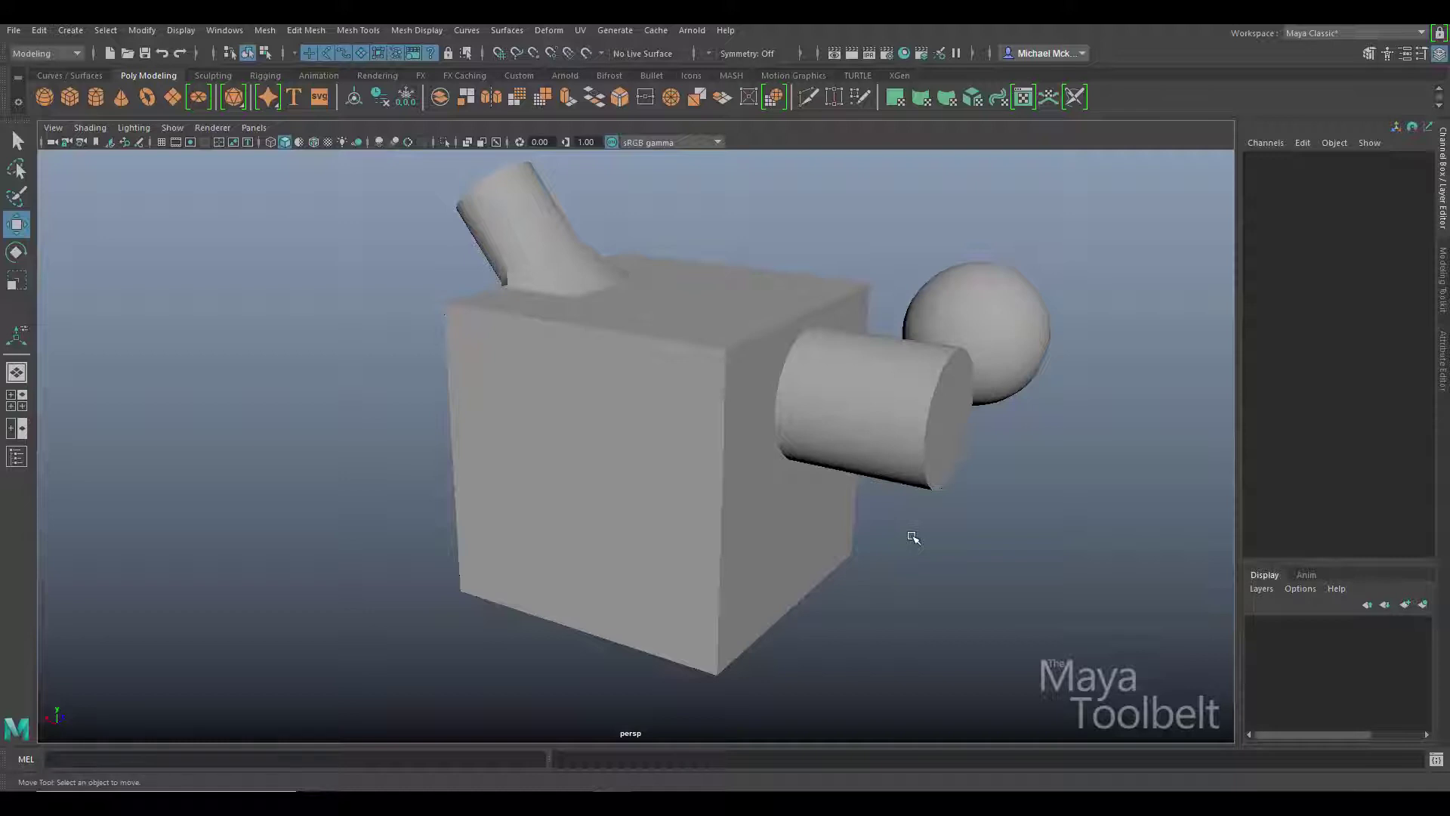
pyautogui.keyDown('alt'); pyautogui.moveTo(955, 556); pyautogui.dragTo(920, 532); pyautogui.keyUp('alt')
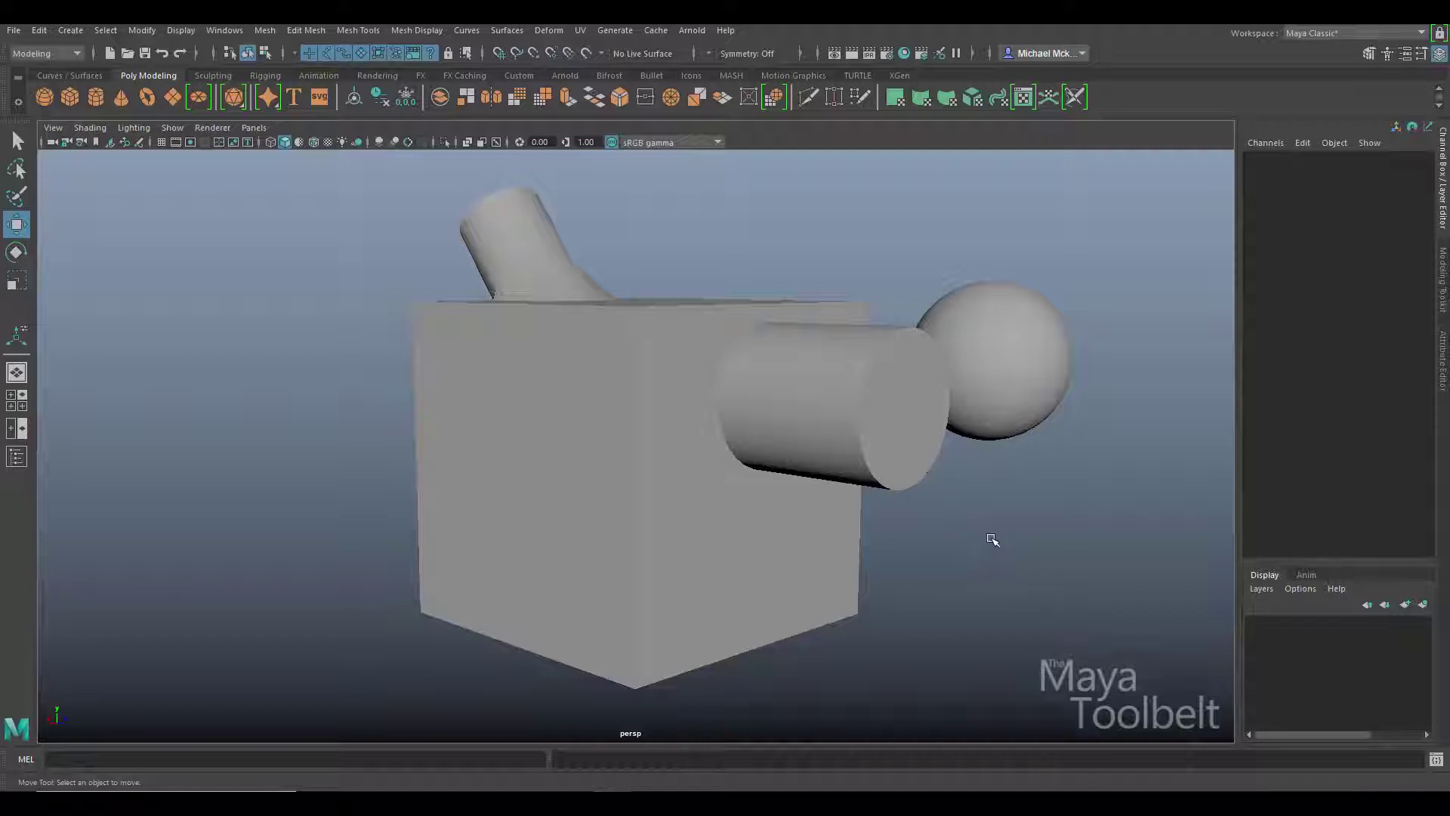
pyautogui.moveTo(1056, 563)
pyautogui.keyDown('alt'); pyautogui.mouseDown()
pyautogui.moveTo(852, 576)
pyautogui.moveTo(1078, 574)
pyautogui.moveTo(1042, 572)
pyautogui.mouseUp(); pyautogui.keyUp('alt')
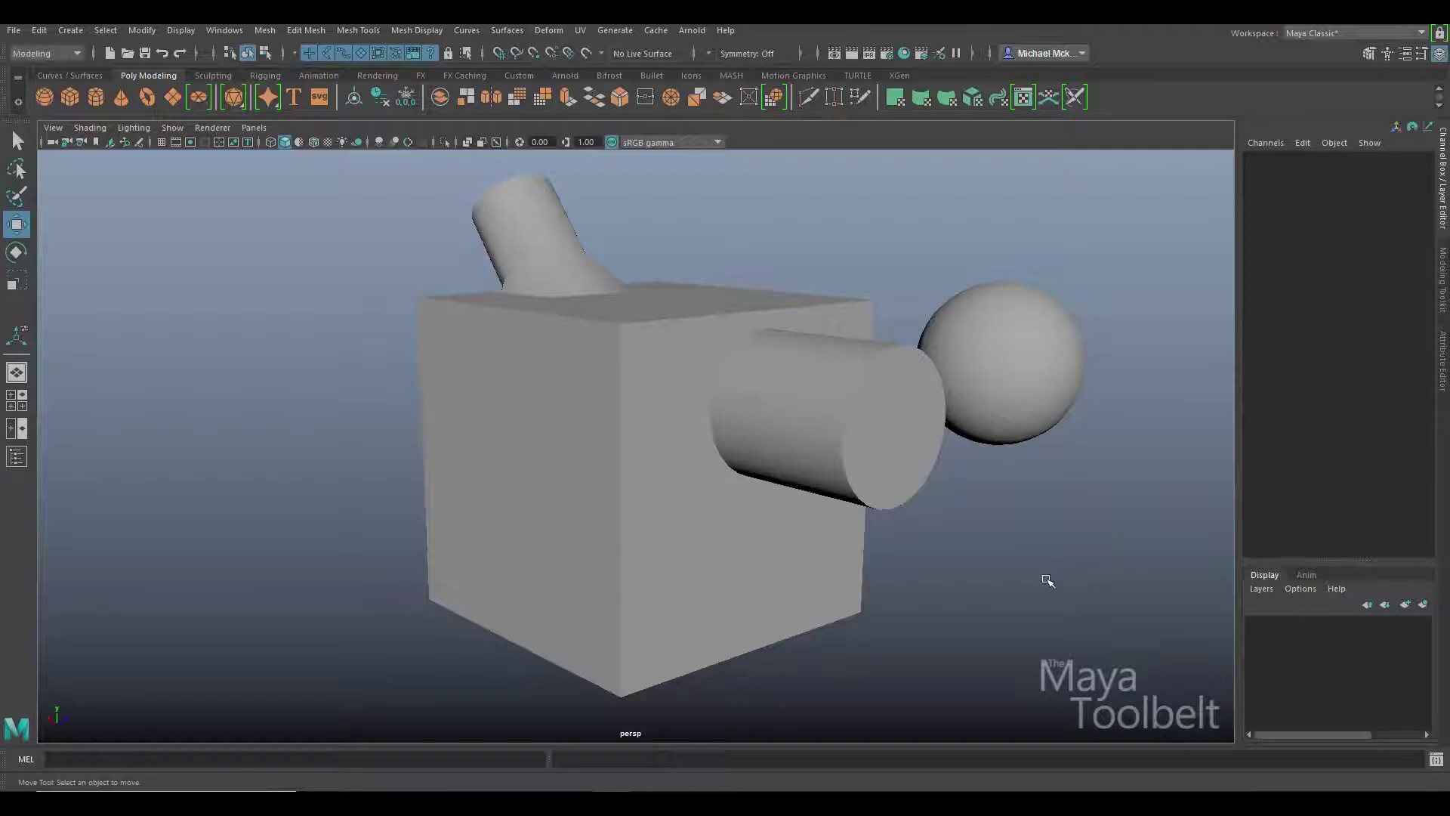
# - Delete the sphere beside the cube and view the remaining model
pyautogui.keyDown('alt'); pyautogui.moveTo(1030, 576); pyautogui.dragTo(1027, 491); pyautogui.keyUp('alt')
pyautogui.click(1037, 431)
pyautogui.press('Delete')
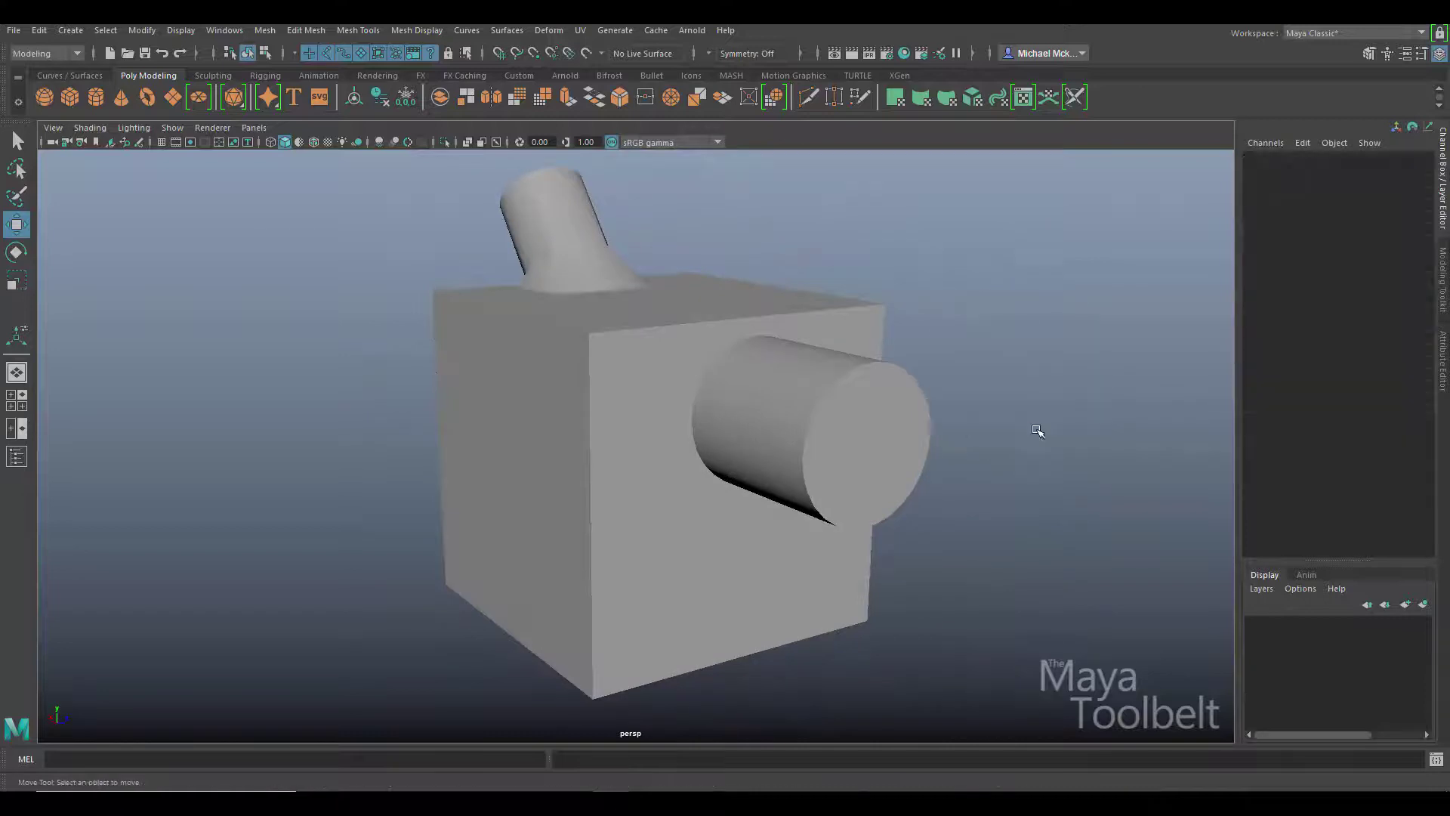
pyautogui.keyDown('alt'); pyautogui.moveTo(1036, 425); pyautogui.dragTo(1072, 420); pyautogui.keyUp('alt')
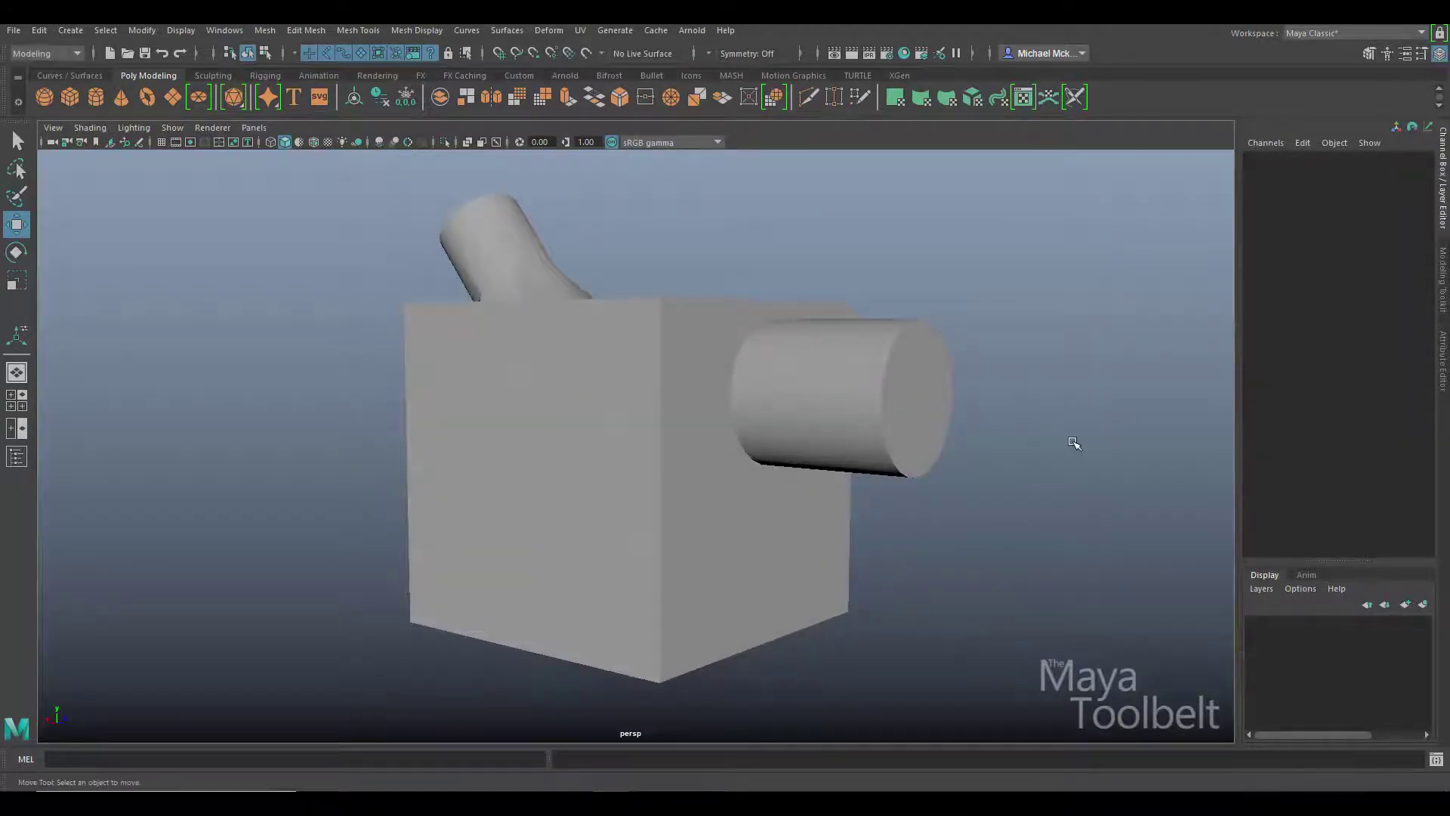